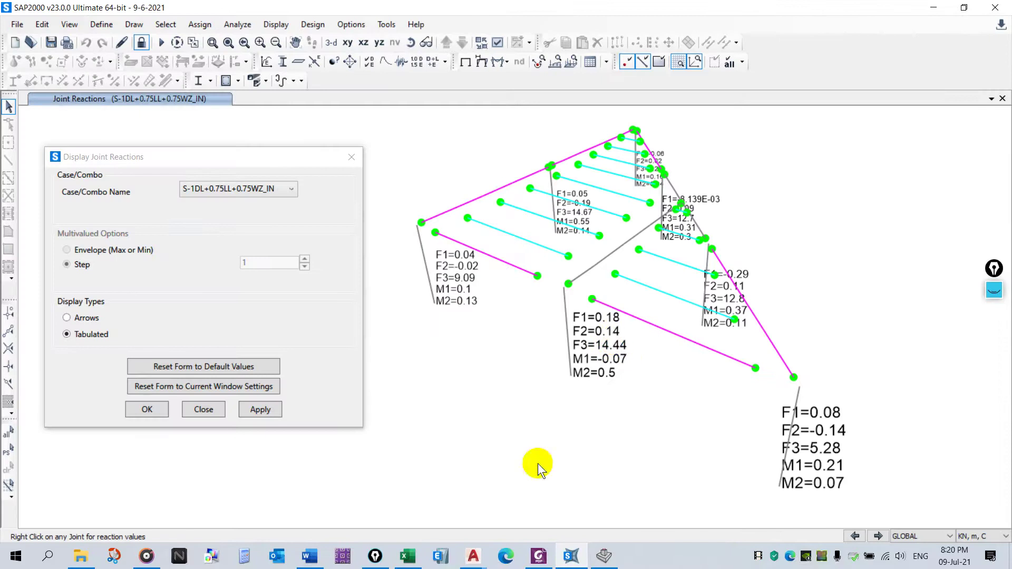
Step: Display the tabulated joint reactions for the S-1DL+0.75LL+0.75WZ_UP combination
click(288, 191)
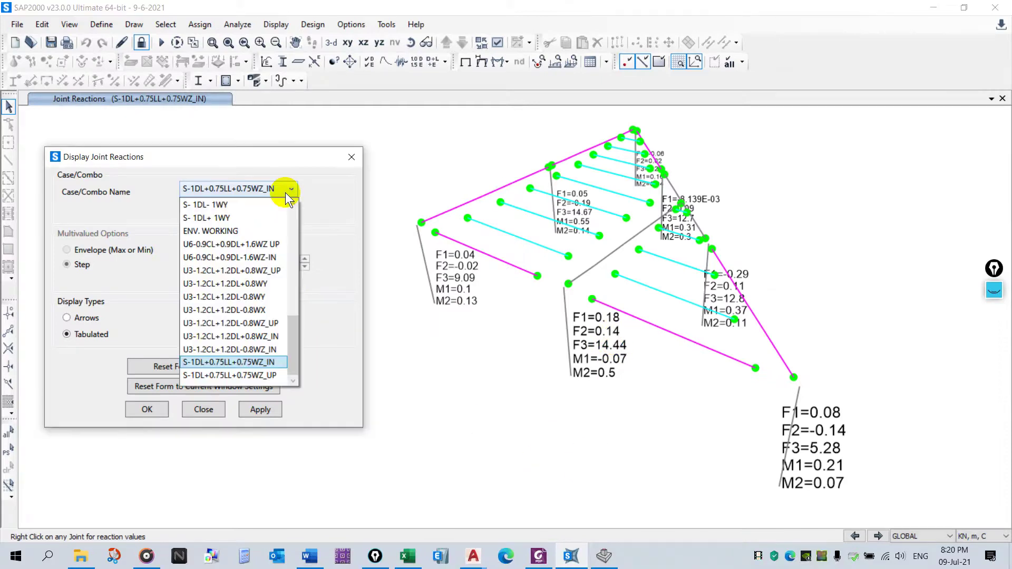
click(262, 375)
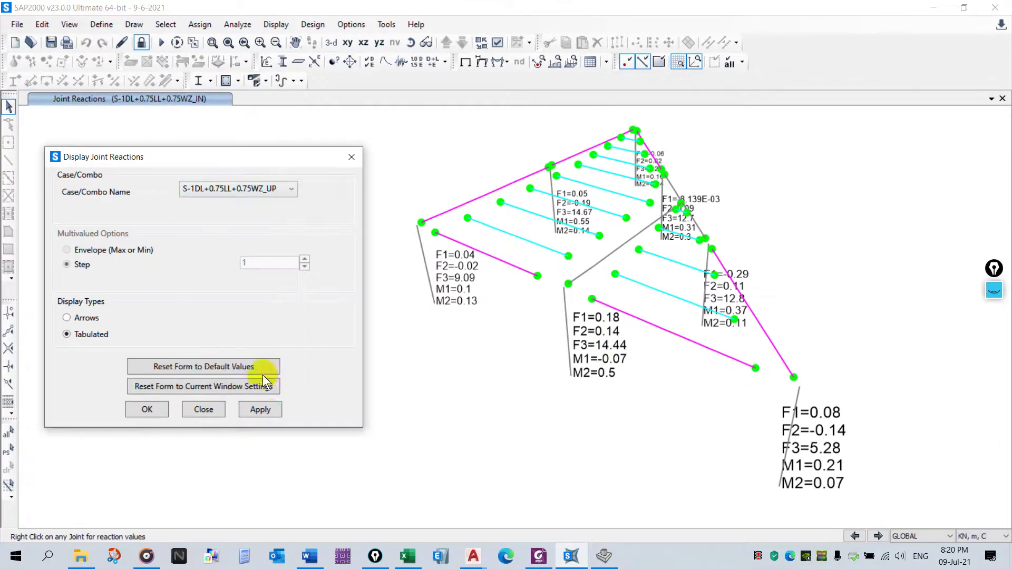
click(261, 410)
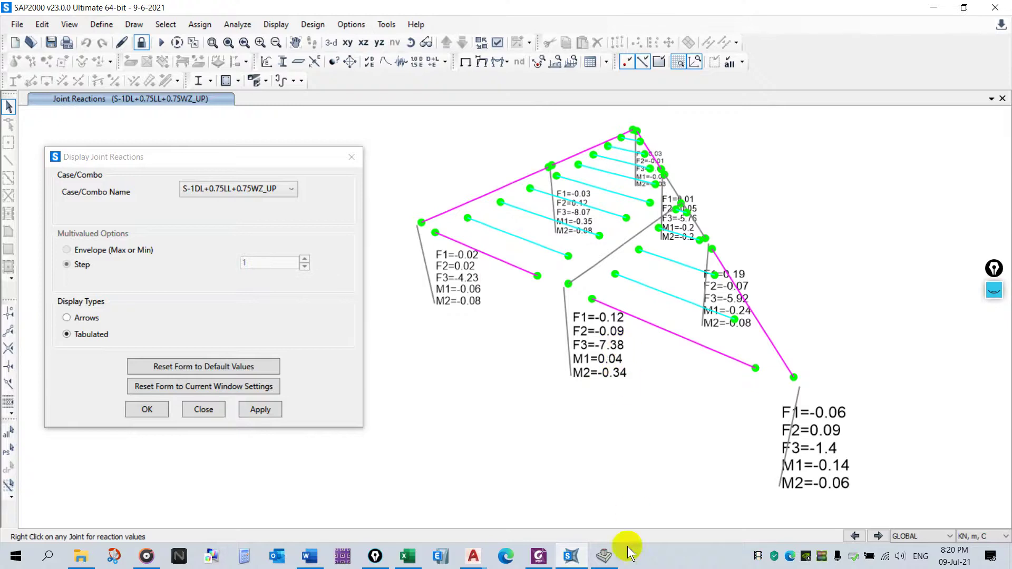
Step: Switch to Column Base Design and set load P of case S3-1DL+0.75LL+0.75W ZUP to -7.4 kN
click(604, 556)
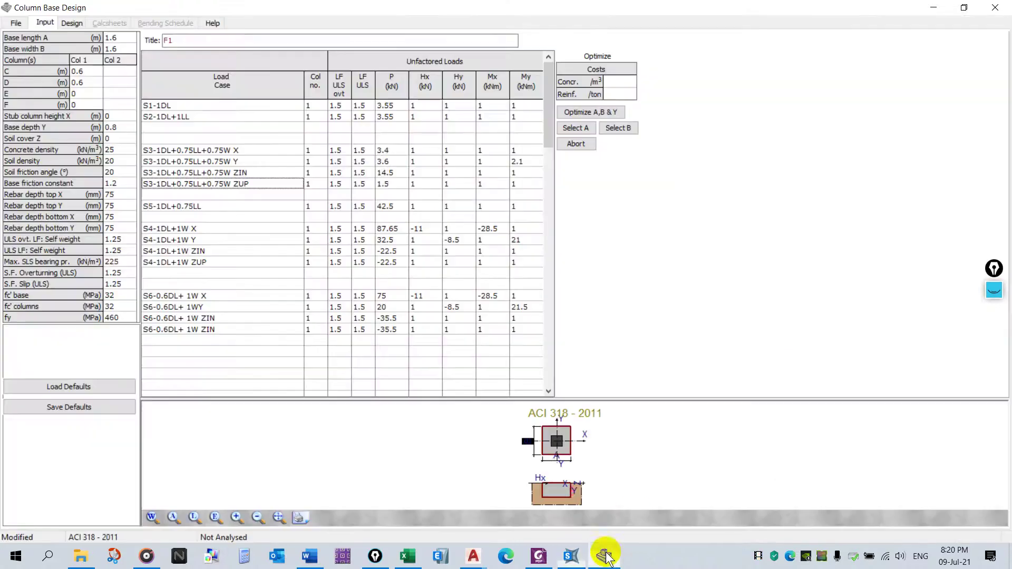
click(384, 184)
text(-)
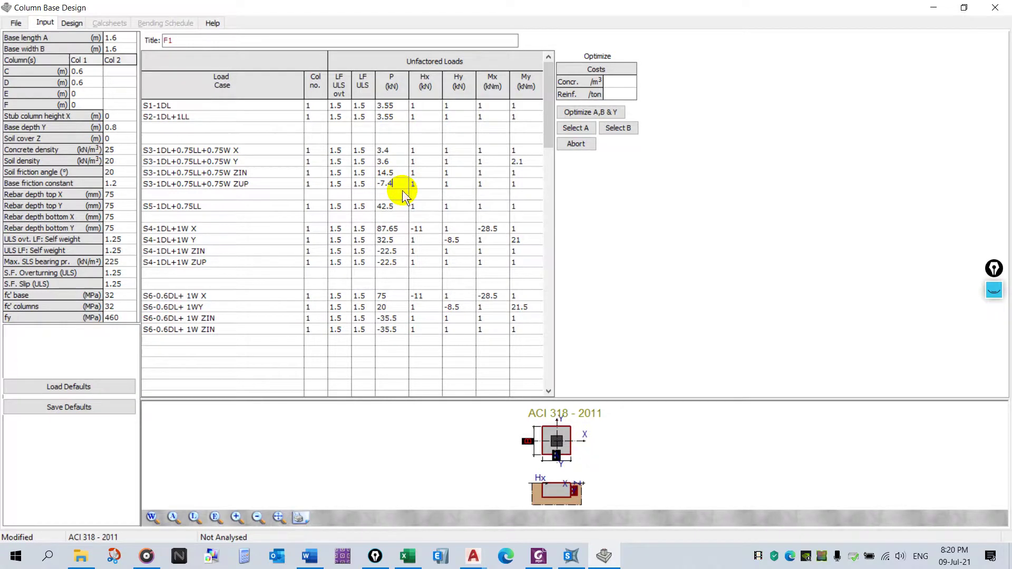
text(7.4)
key(Return)
click(571, 556)
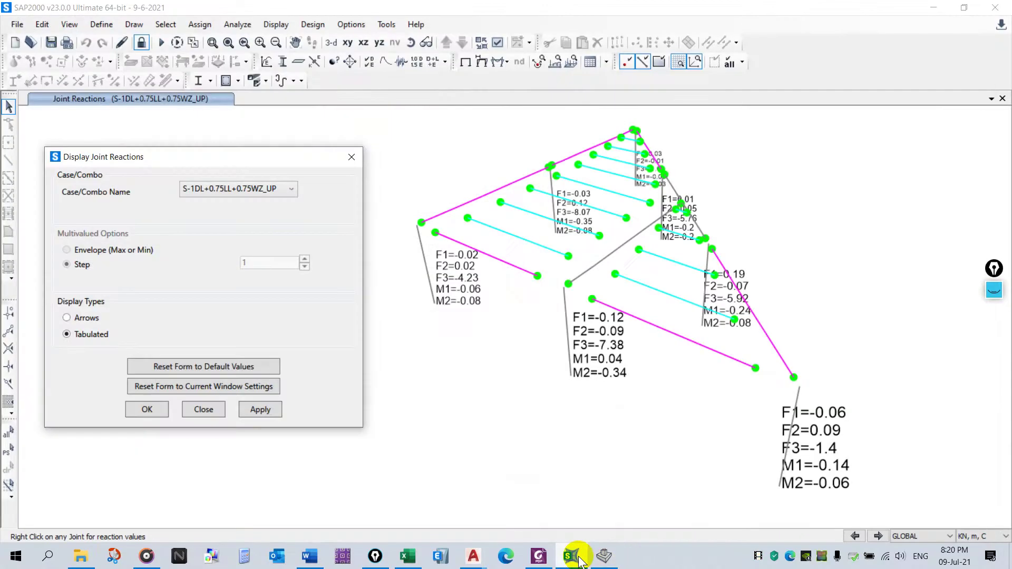
click(284, 185)
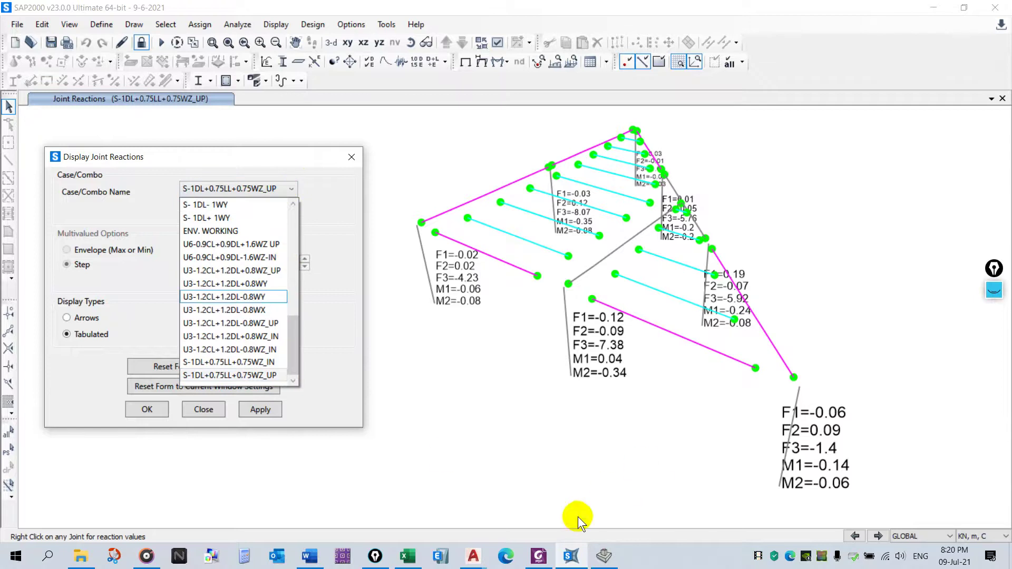
click(604, 556)
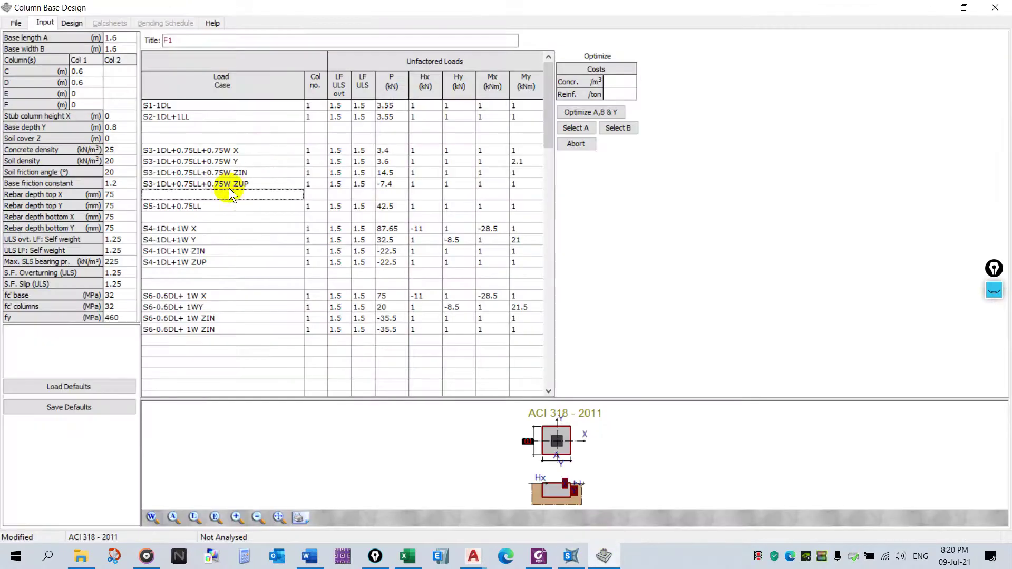
Step: Copy the P, Hx, Hy, Mx and My loads of case S1-1DL into case S5-1DL+0.75LL and save the file
click(203, 206)
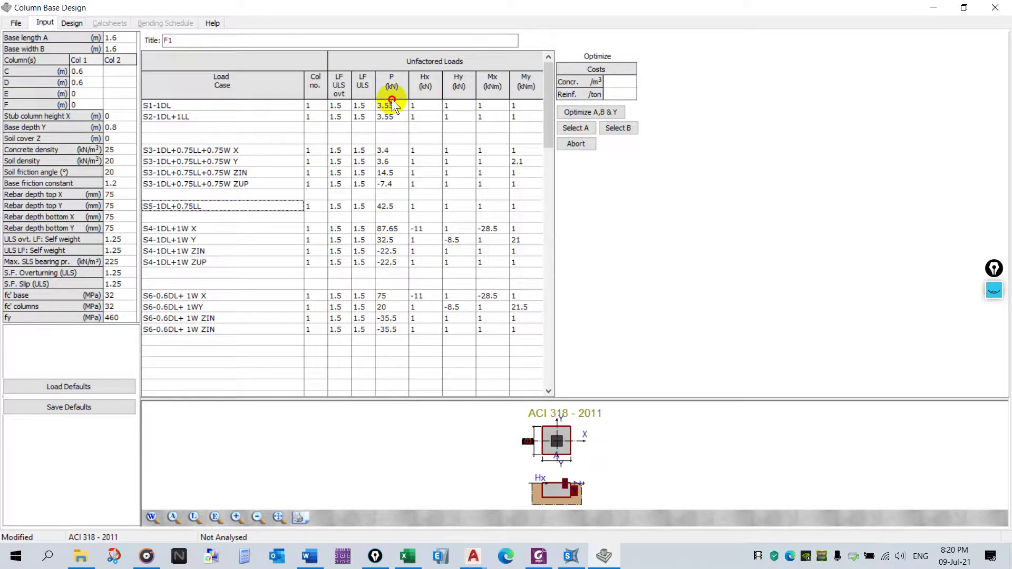
drag(393, 102, 518, 107)
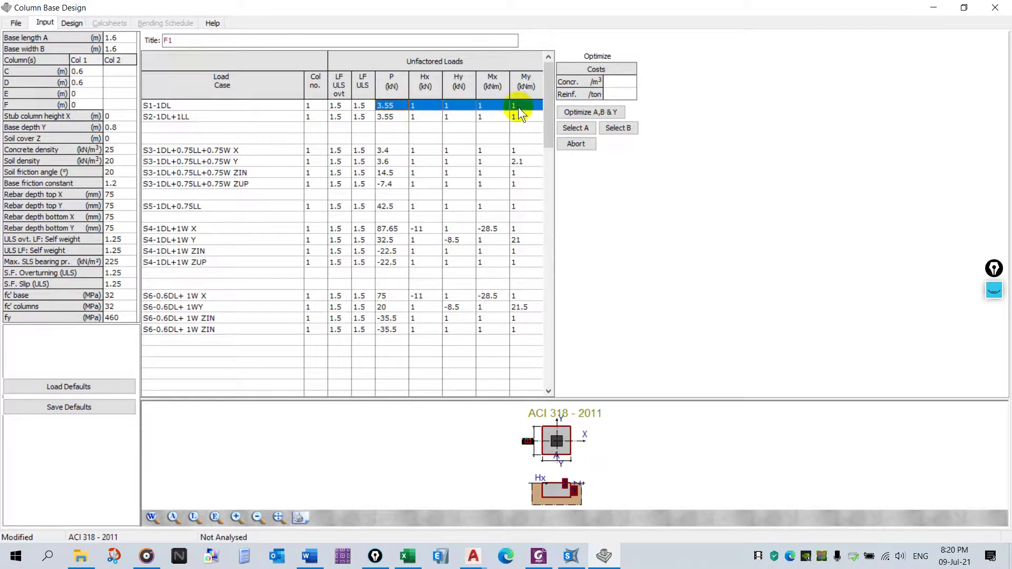
drag(390, 208, 525, 207)
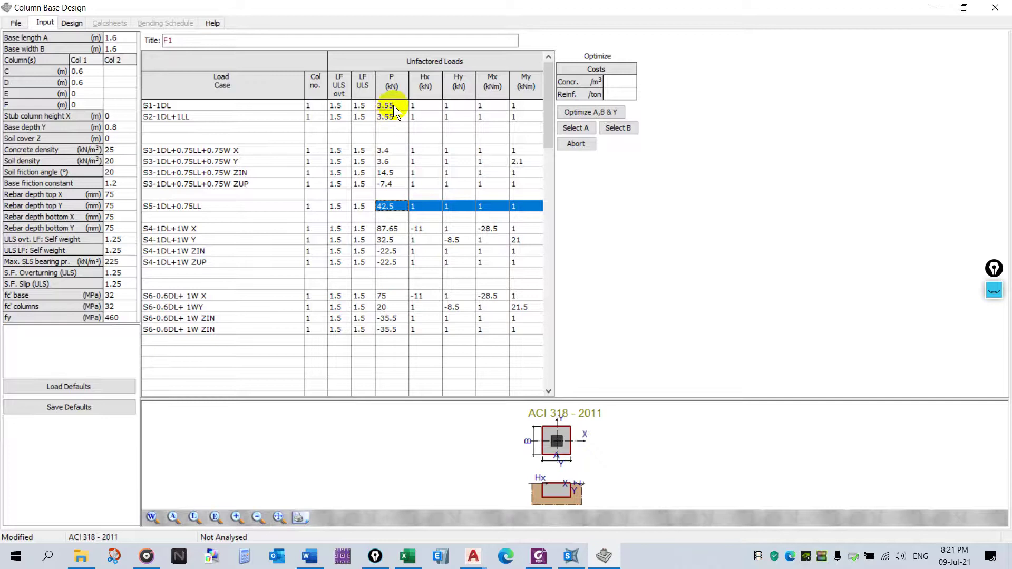
drag(393, 106, 532, 107)
key(ctrl+c)
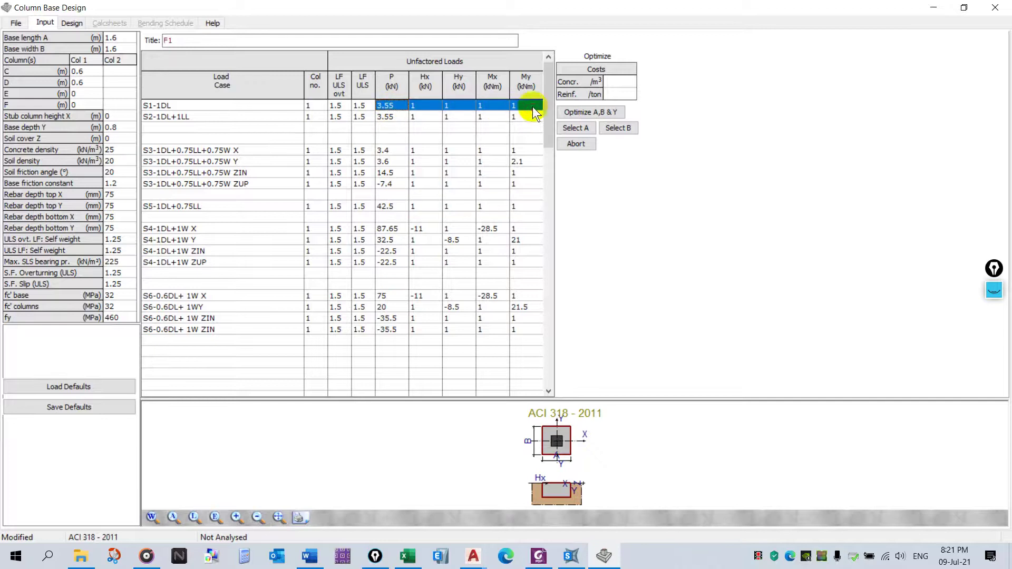
click(378, 209)
key(ctrl+v)
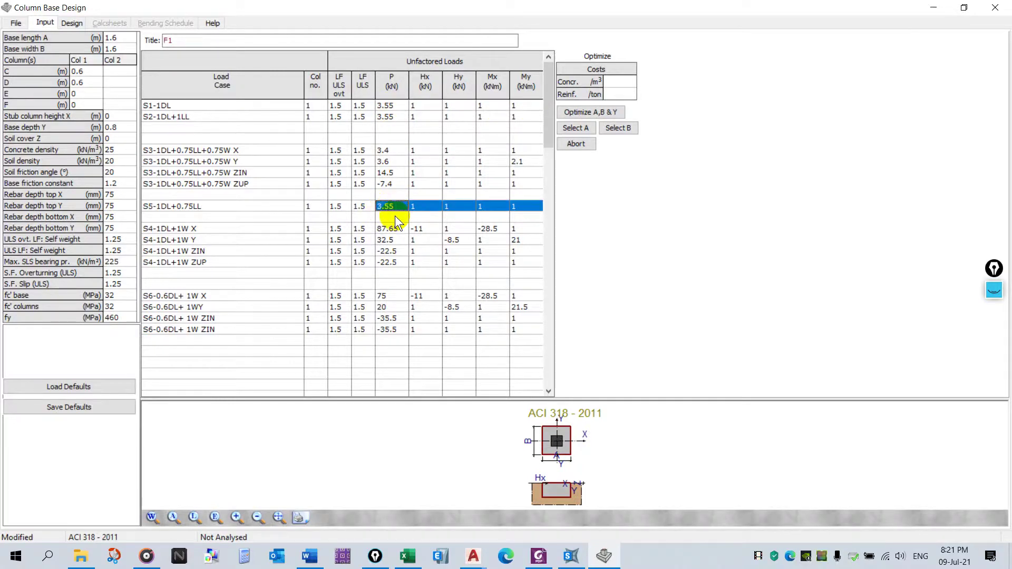
key(ctrl+s)
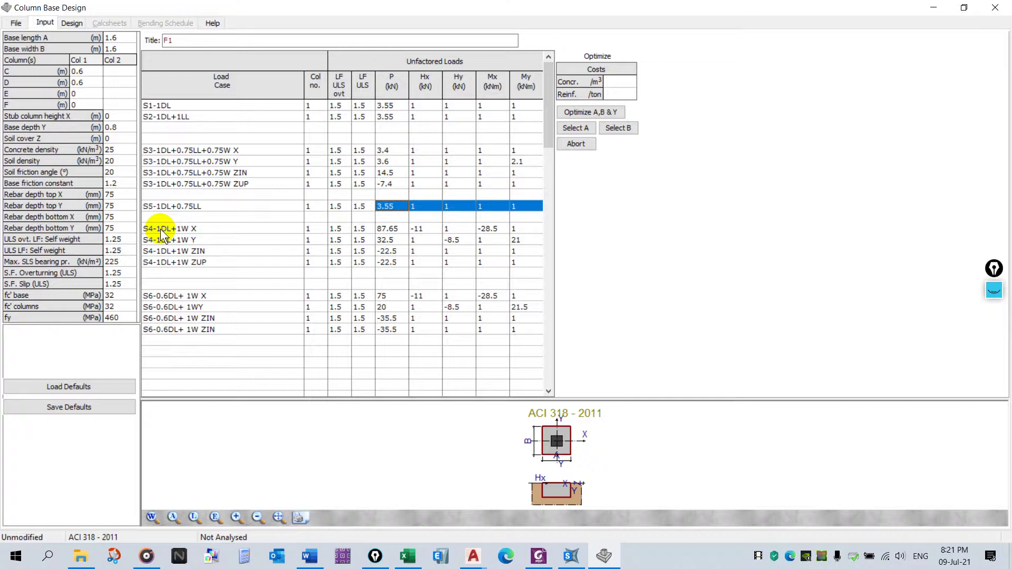
Step: Display the joint reactions for the S- 1DL+ 1WX combination in SAP2000 and return to Column Base Design
click(571, 556)
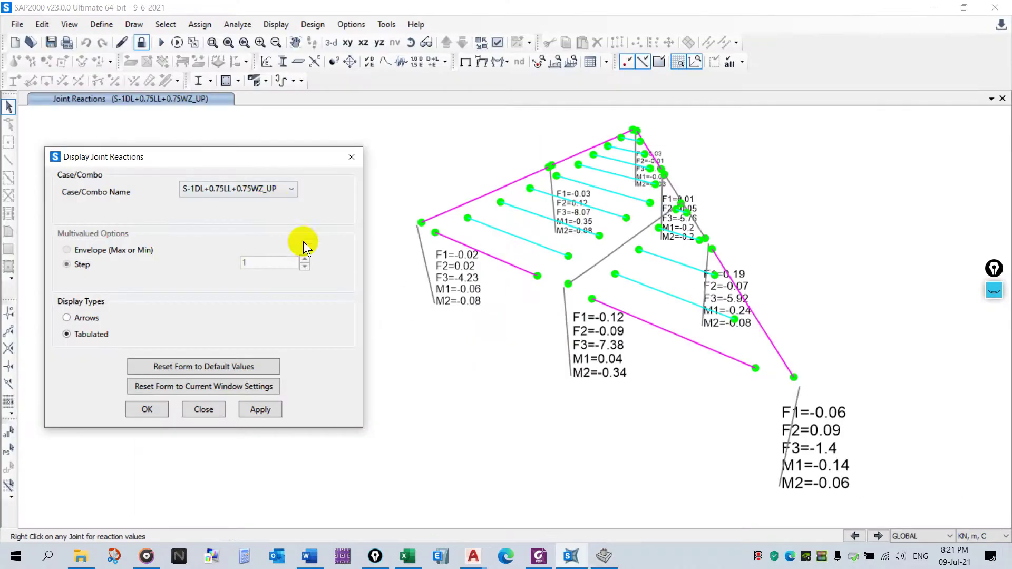
click(272, 190)
scroll(268, 316, up, 2)
scroll(268, 319, up, 1)
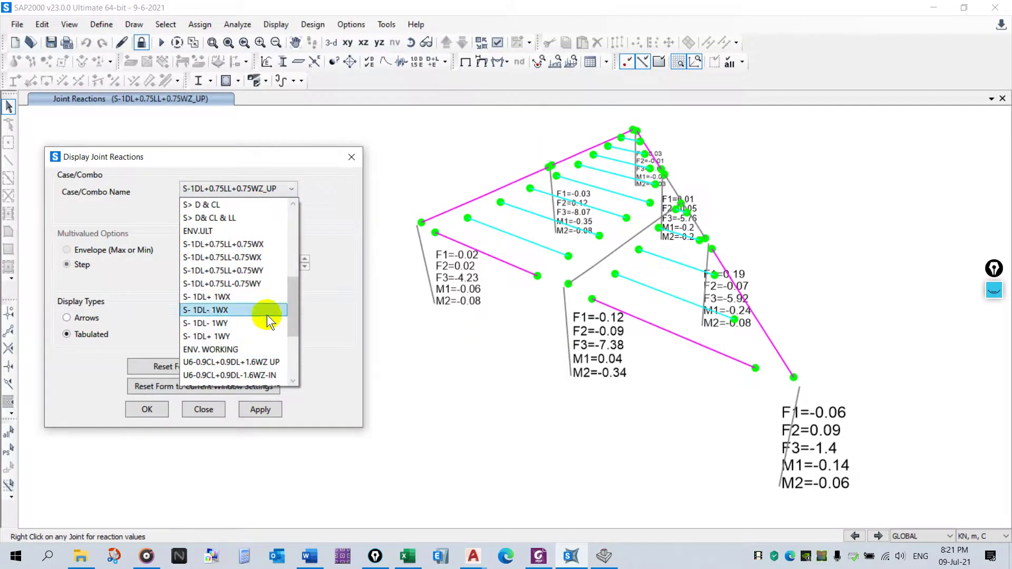
click(240, 298)
click(258, 411)
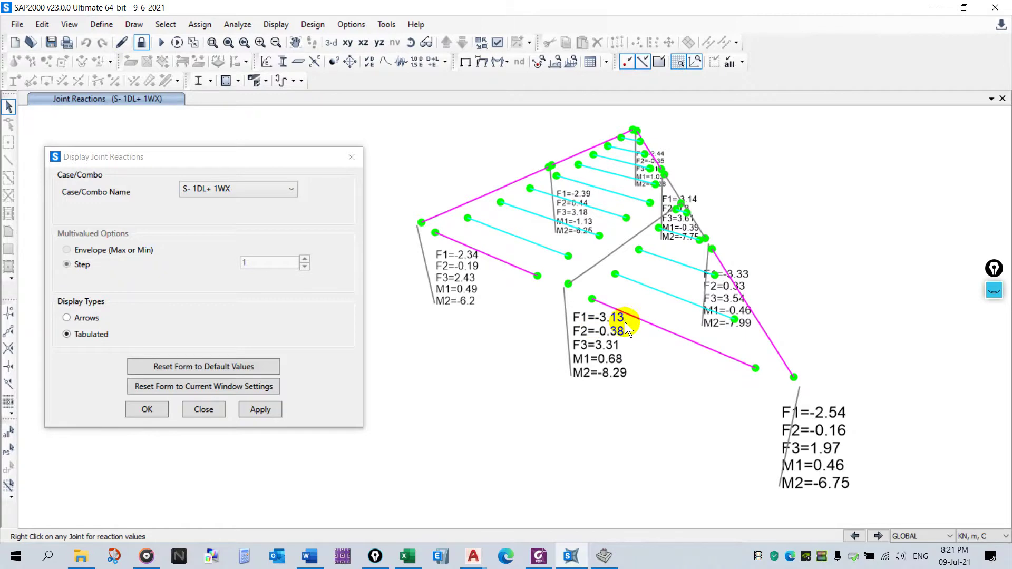
click(605, 562)
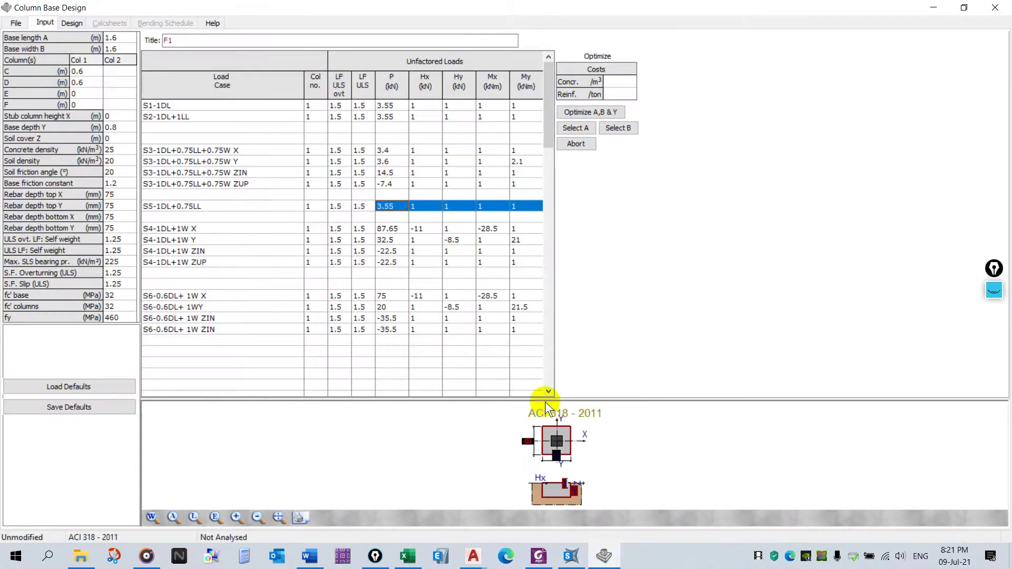
Step: Set load P of case S4-1DL+1W X to 3.3 kN
click(405, 230)
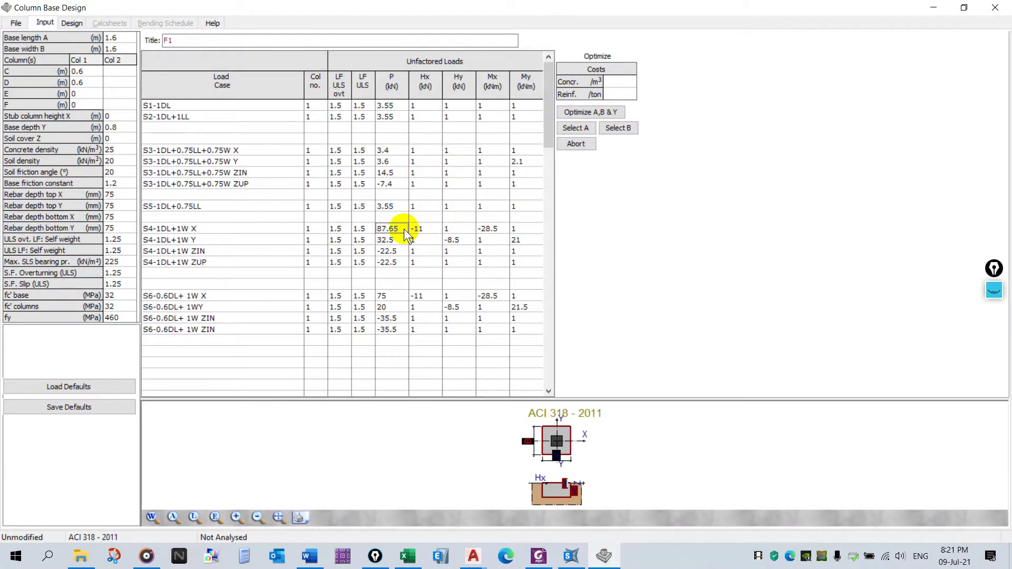
text(3.3)
key(Return)
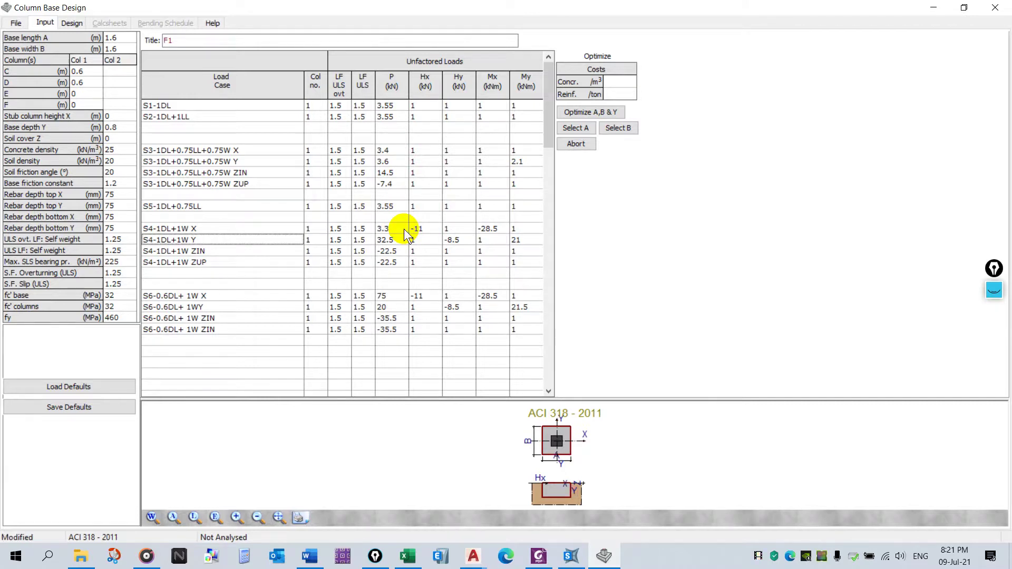
Step: Reset the P, Hx, Hy, Mx and My loads of all four S6-0.6DL wind cases to 1
click(397, 296)
drag(396, 318, 396, 329)
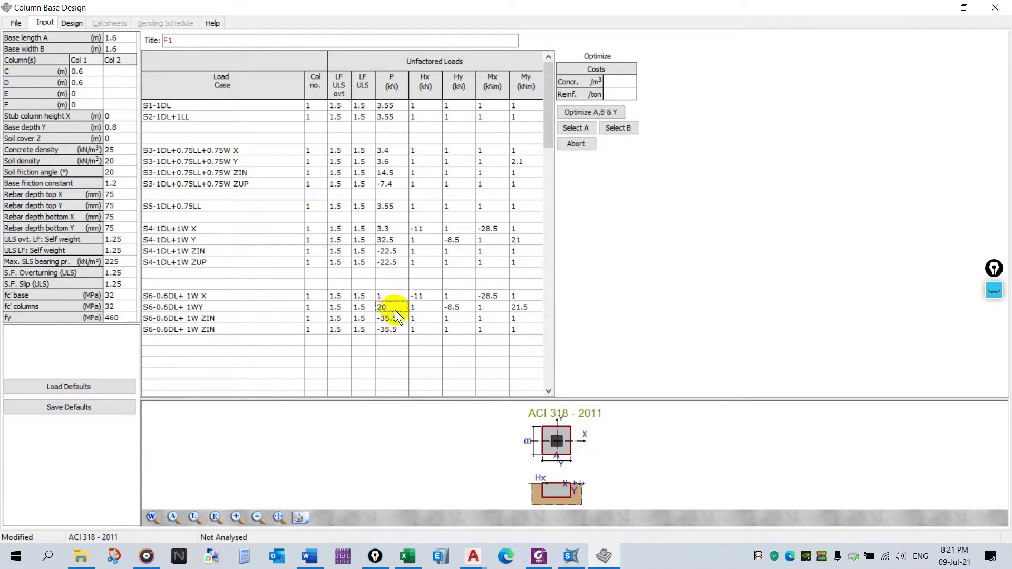
key(Delete)
click(426, 296)
drag(431, 295, 526, 308)
key(Delete)
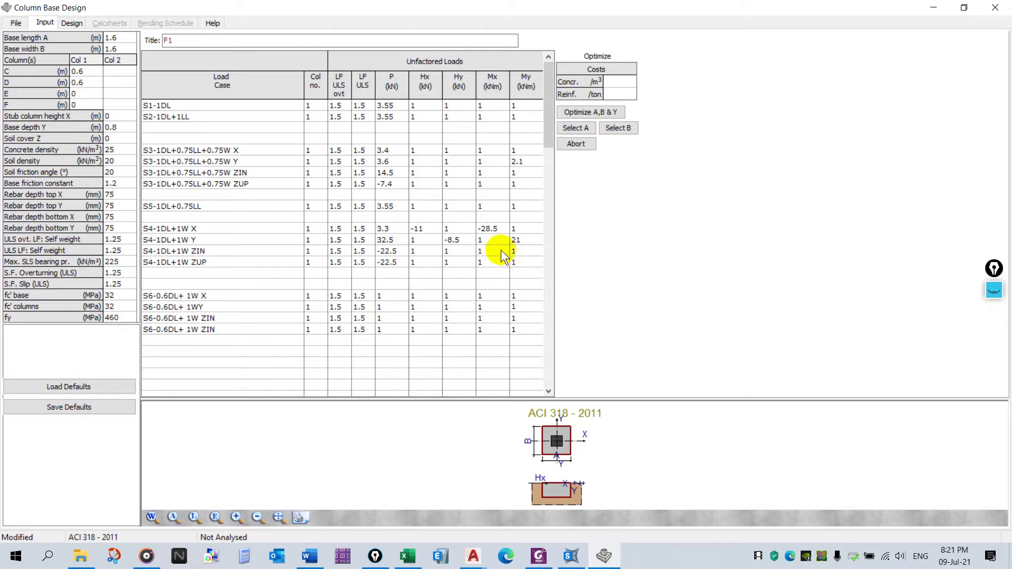
Step: Reset the P, Hx, Hy, Mx and My loads of all four S4-1DL+1W cases to 1
drag(516, 239, 496, 230)
key(Delete)
key(Delete)
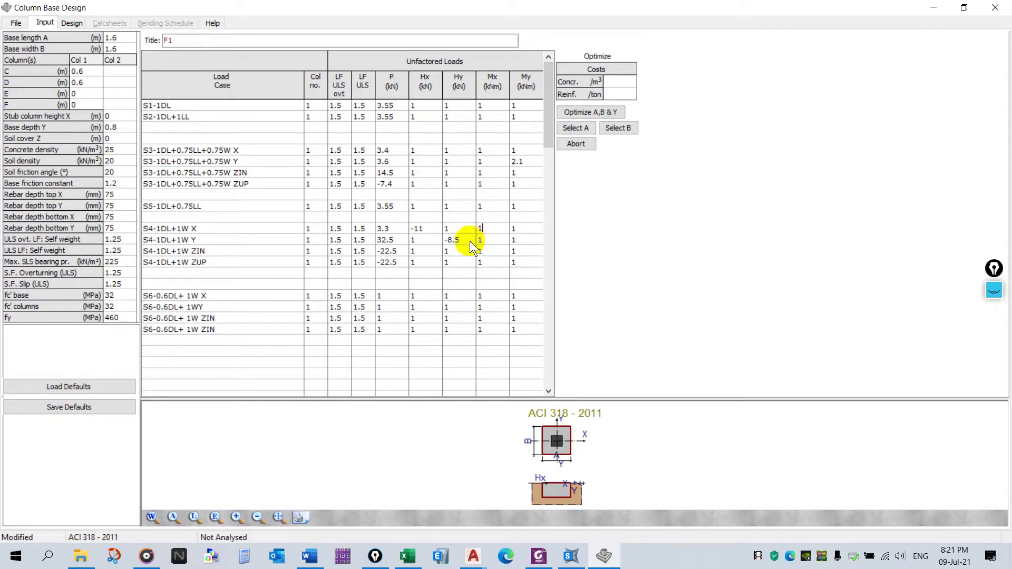
click(425, 232)
drag(391, 229, 390, 261)
key(Delete)
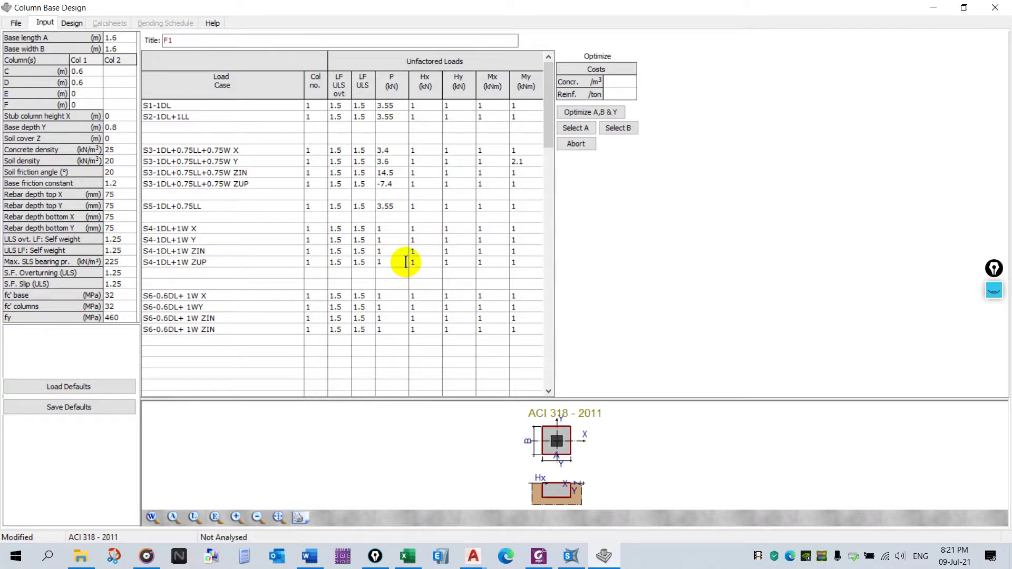
click(391, 207)
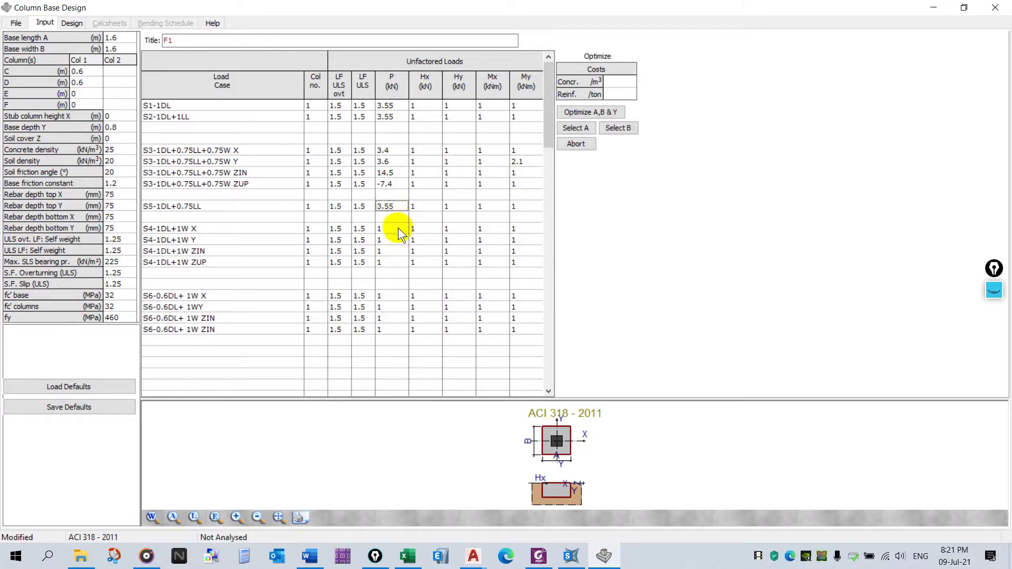
Step: Check the S- 1DL+ 1WX vertical reaction in SAP2000 and set load P of case S4-1DL+1W X to 3.4 kN in Column Base Design
click(570, 556)
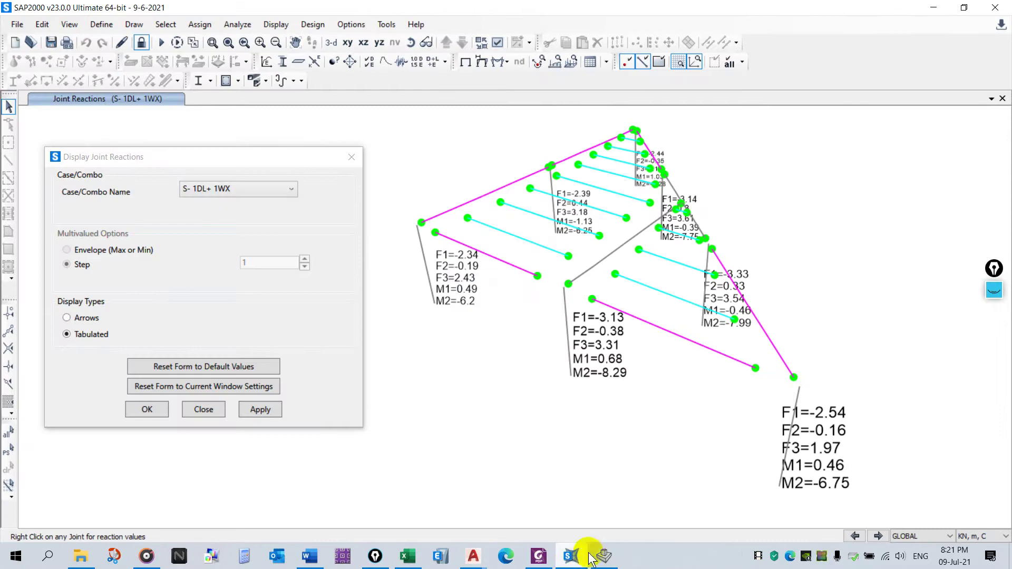
click(588, 511)
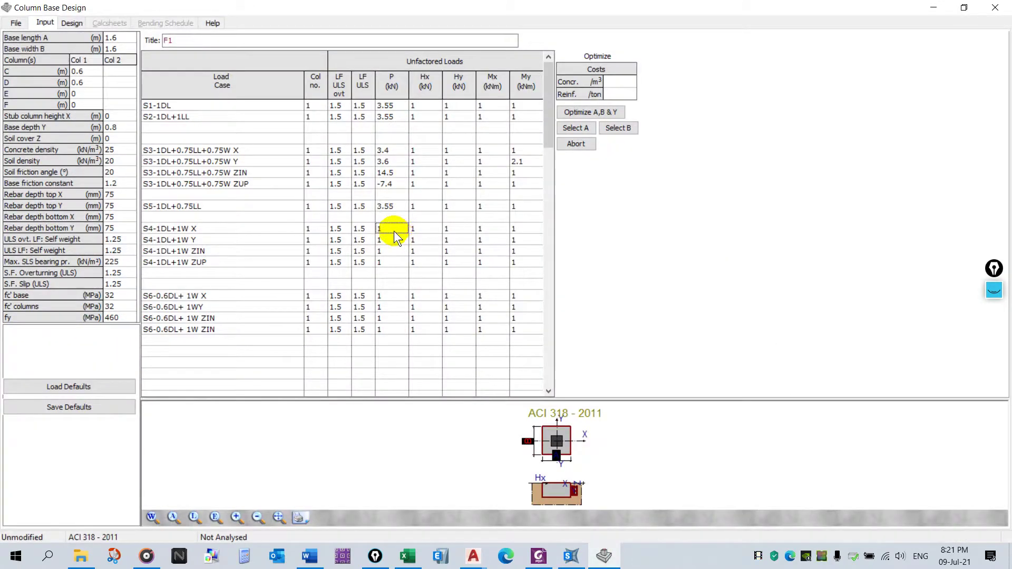
text(3.4)
key(Return)
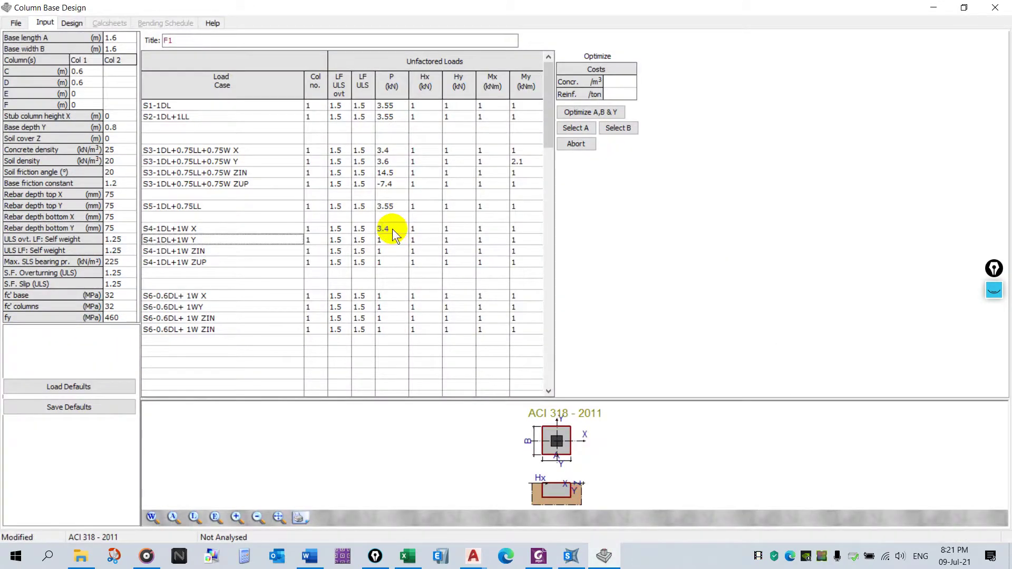
Step: Check the M2 reaction in SAP2000 and set moment My of case S4-1DL+1W X to -8.3 kNm in Column Base Design
click(572, 557)
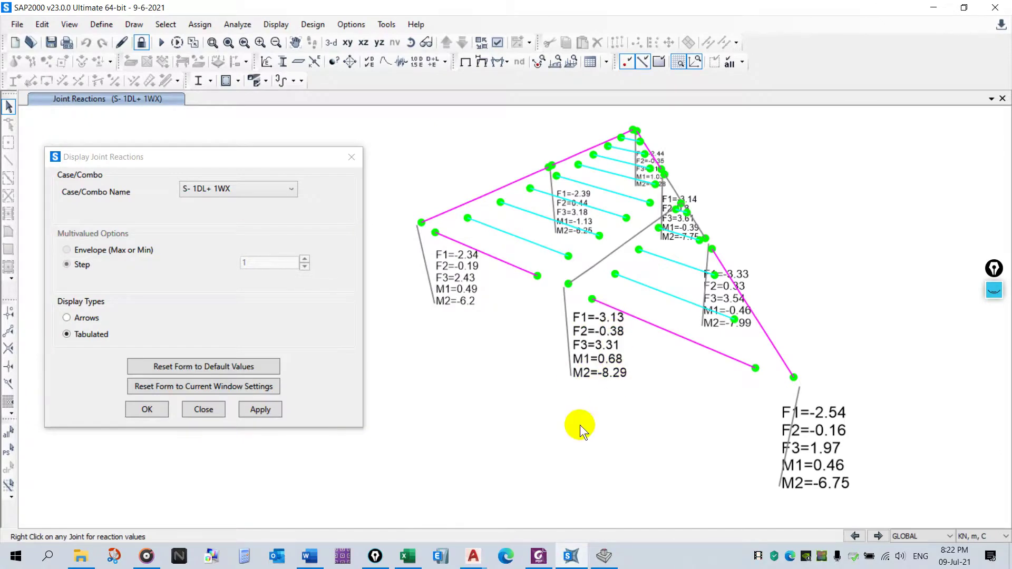
click(604, 556)
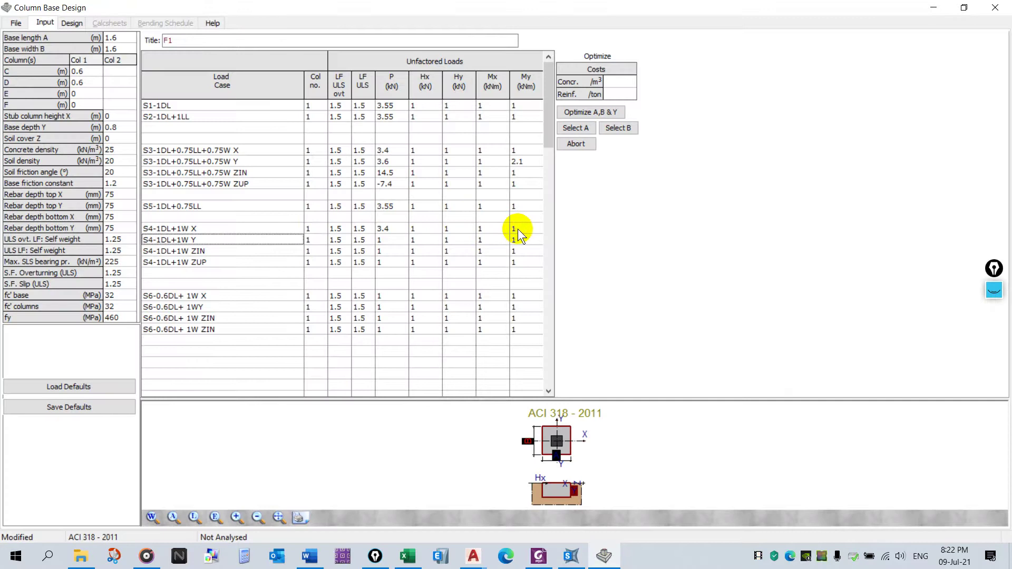
click(517, 229)
text(-8.3)
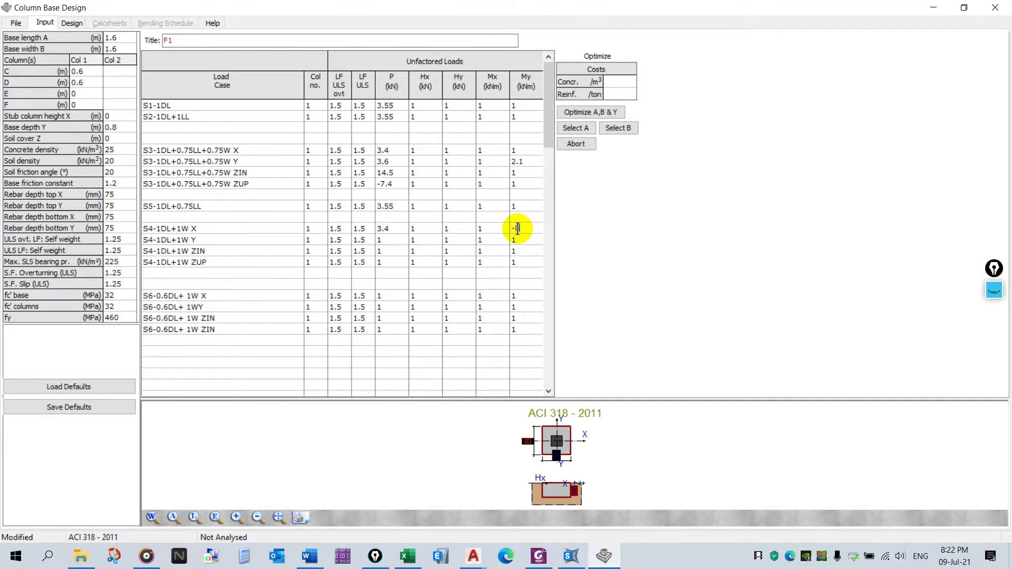
key(Return)
Step: Check the F1 reaction in SAP2000, set Hx of case S4-1DL+1W X to -3.2 kN in Column Base Design, and save
click(604, 556)
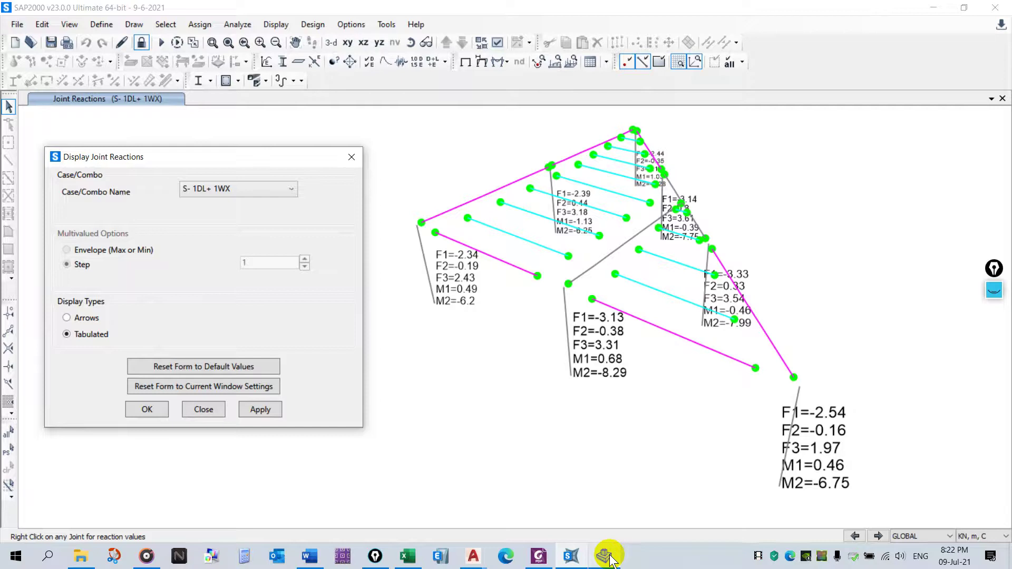
click(606, 556)
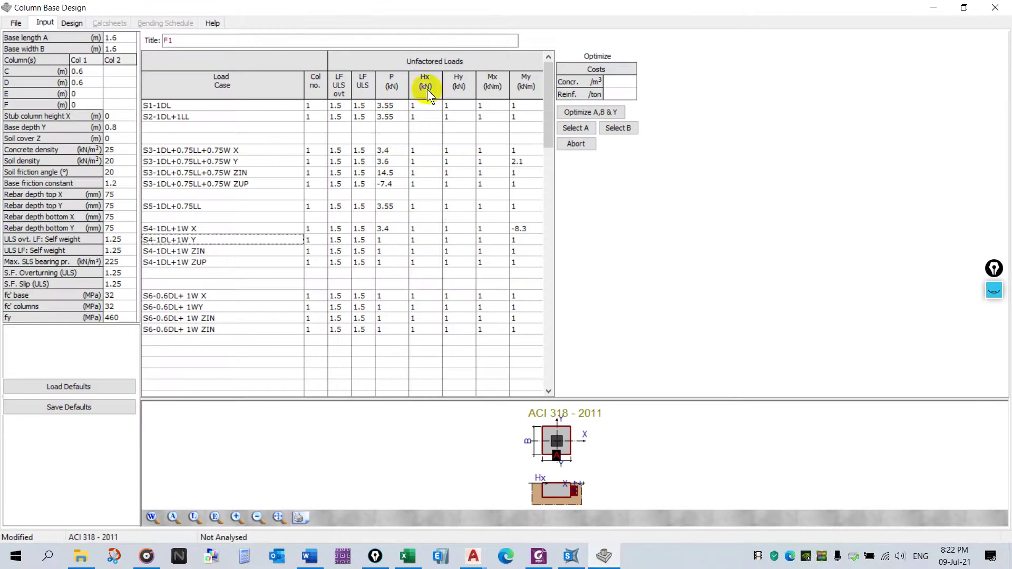
click(421, 229)
text(-3.3)
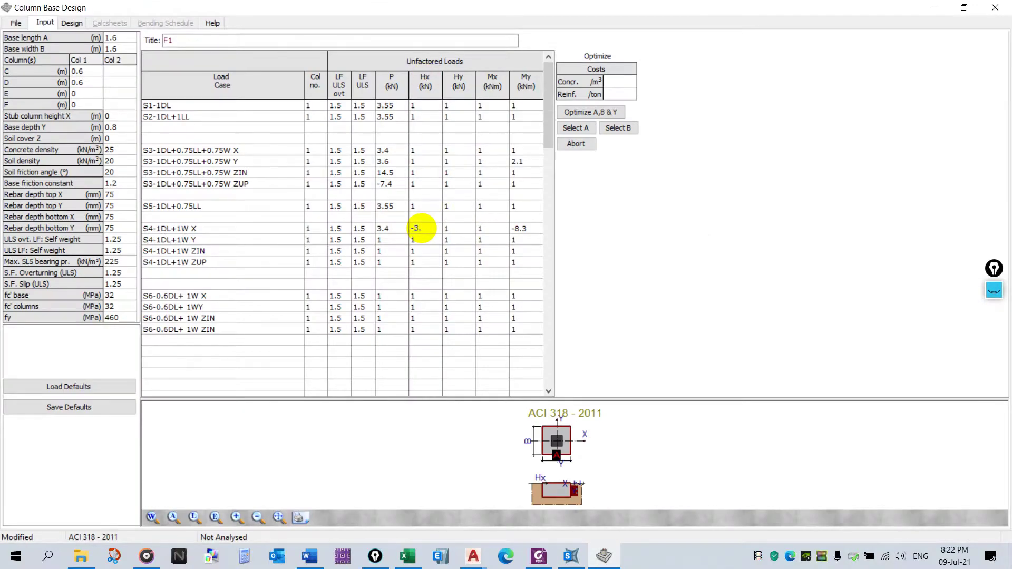
key(Return)
key(ctrl+s)
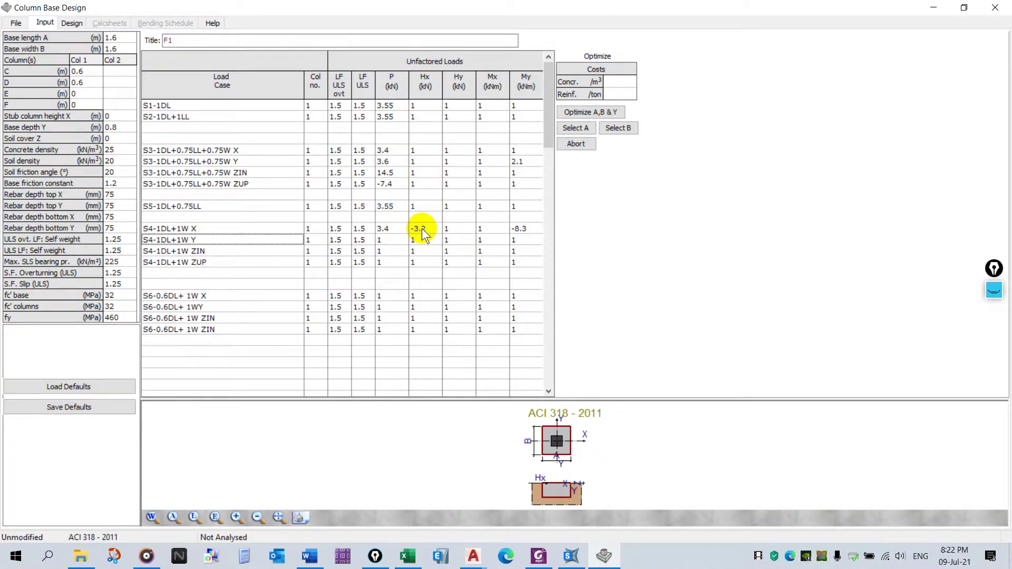
Step: Switch to SAP2000 and display the joint reactions for load combination S- 1DL+ 1WY
click(571, 556)
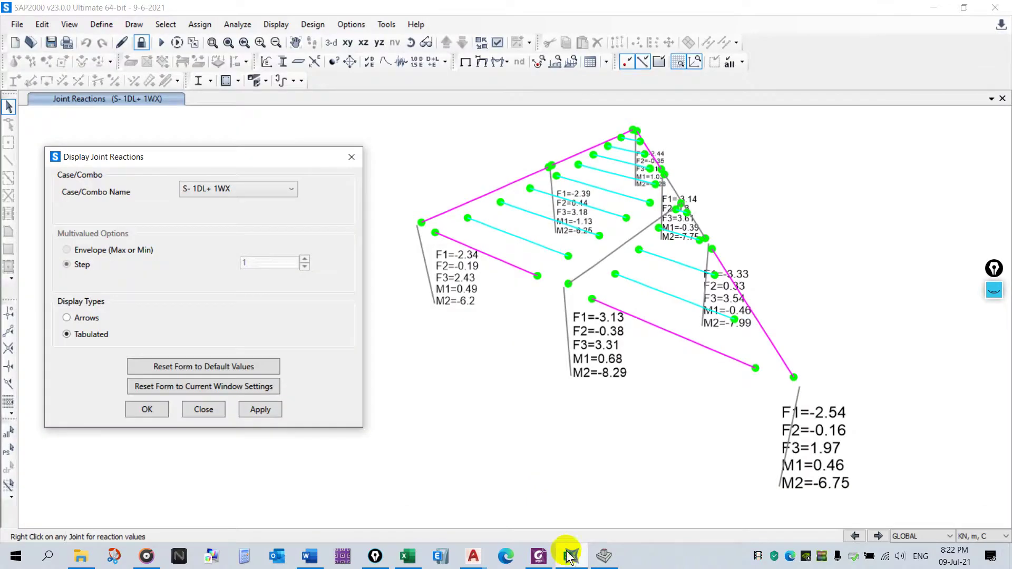
click(274, 188)
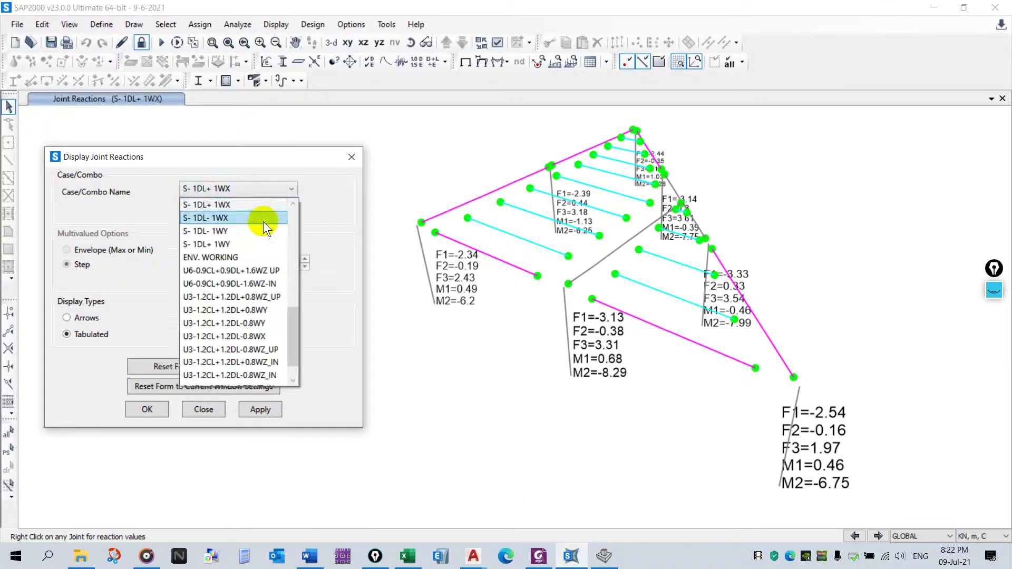
click(263, 219)
click(273, 191)
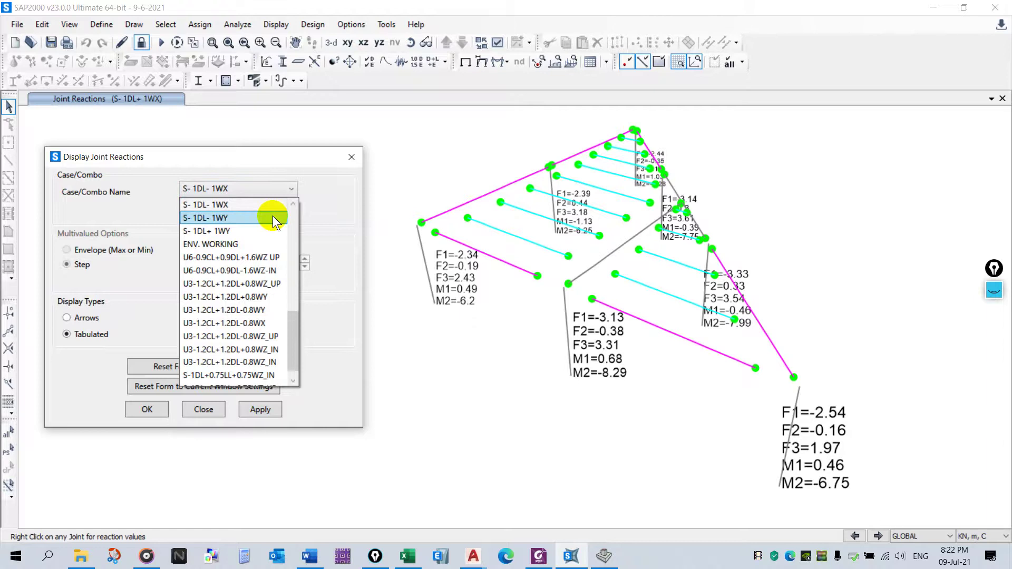
scroll(273, 216, up, 1)
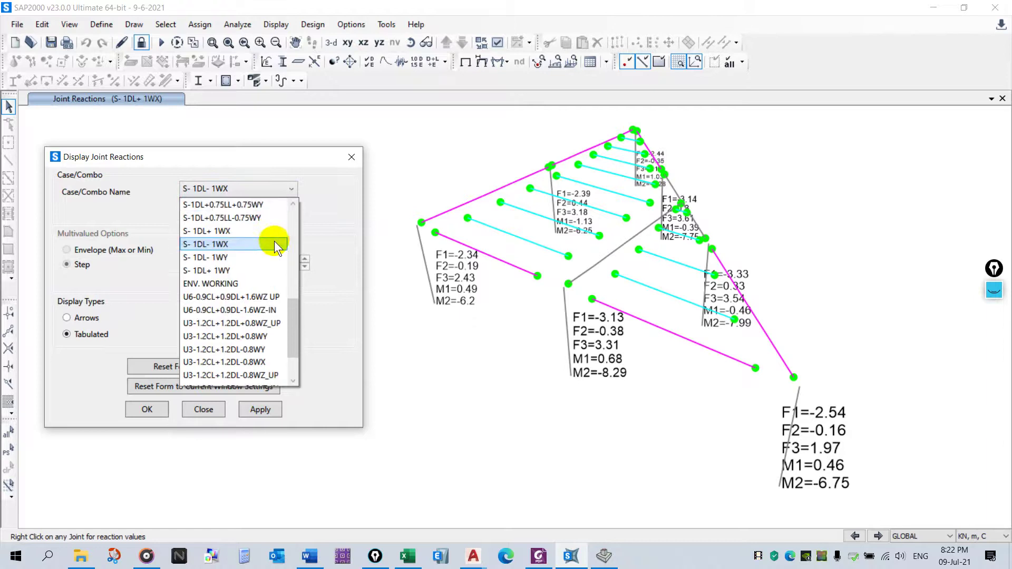
click(265, 271)
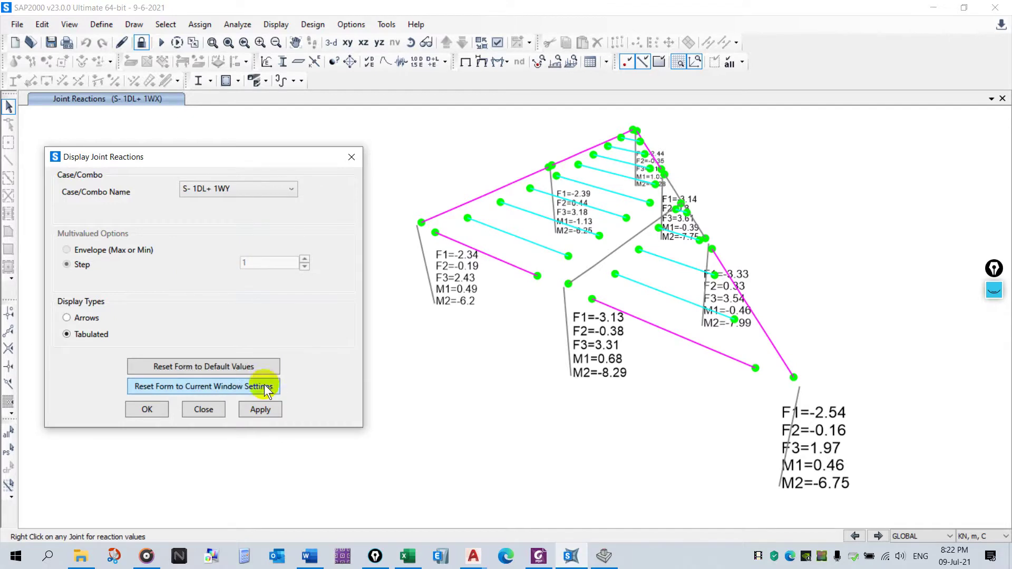
click(259, 411)
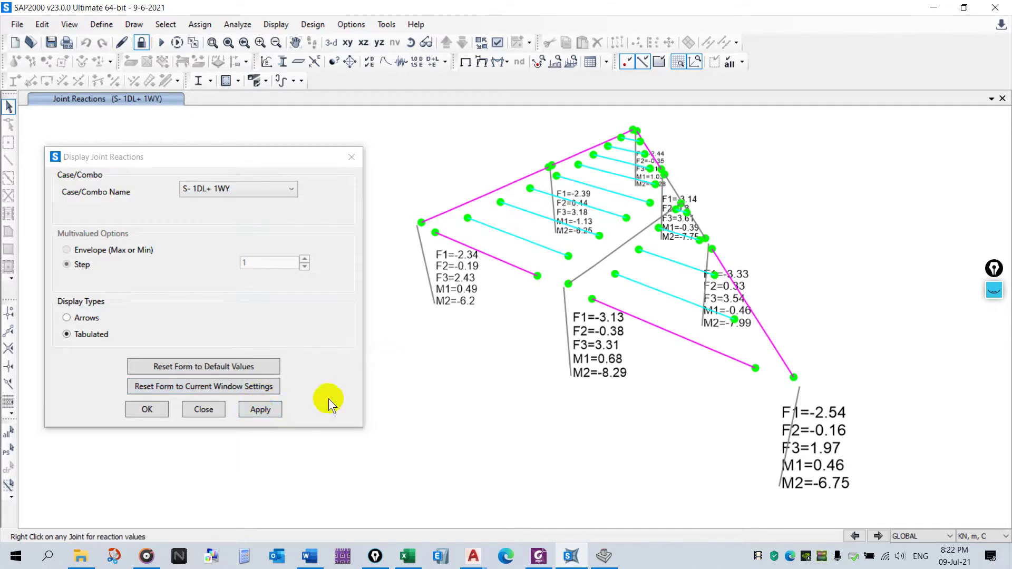
click(261, 413)
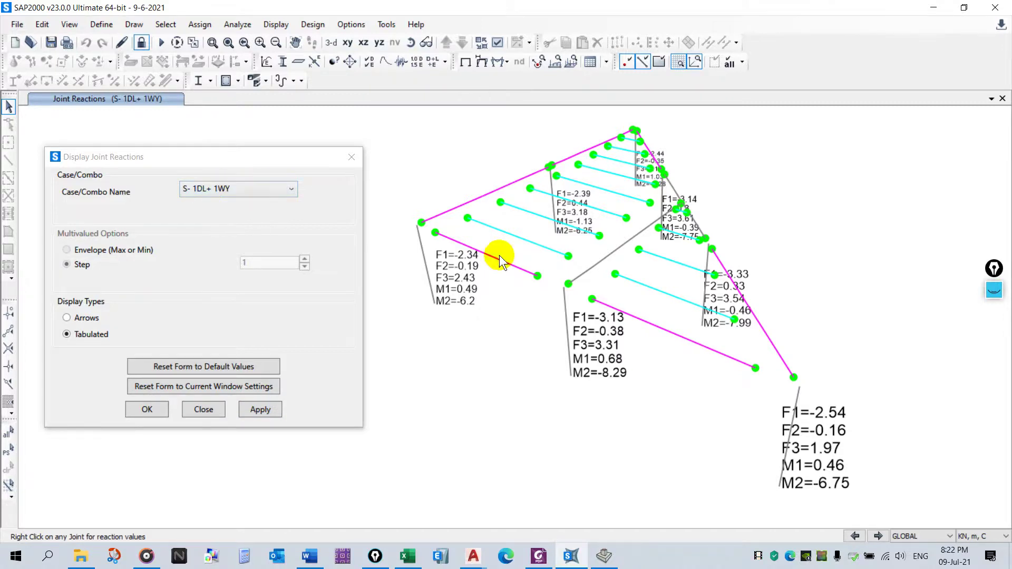
Step: Set load P of case S4-1DL+1W Y to 3.4 kN in Column Base Design
click(603, 556)
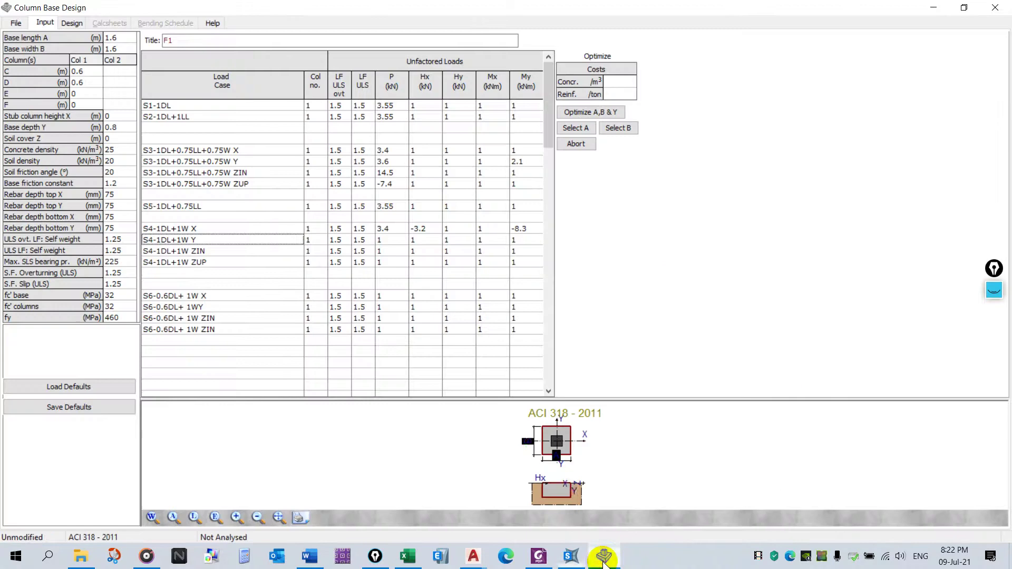
click(397, 243)
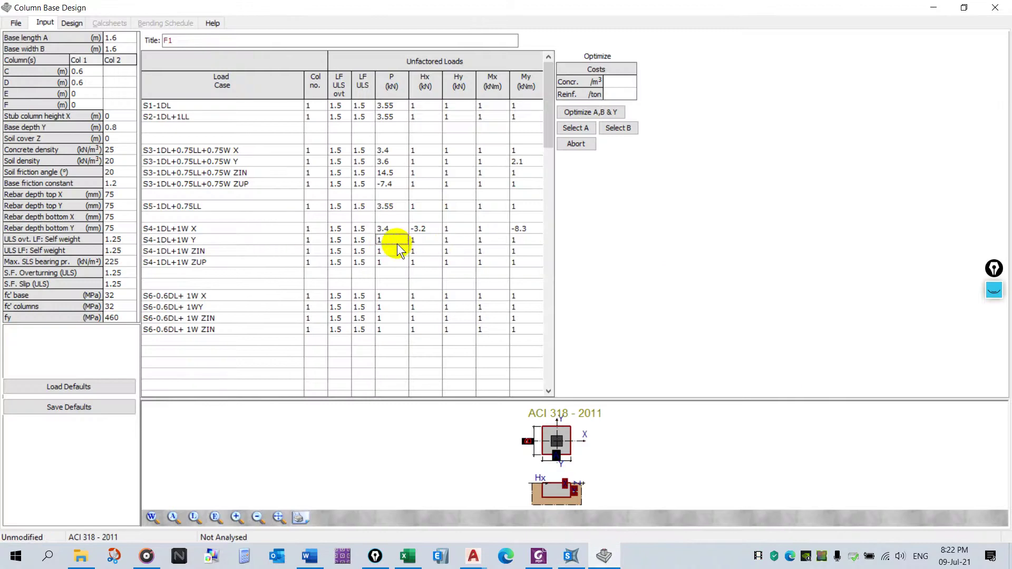
text(3.4)
key(Return)
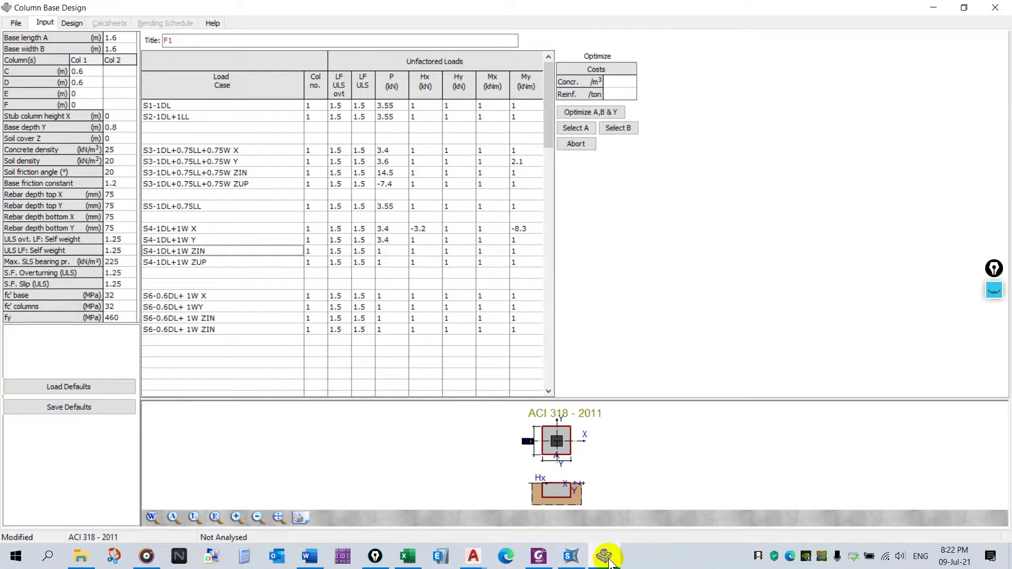
Step: Replace load case WX with WY in the S- 1DL+ 1WY load combination in SAP2000 and accept the changed definition
click(571, 557)
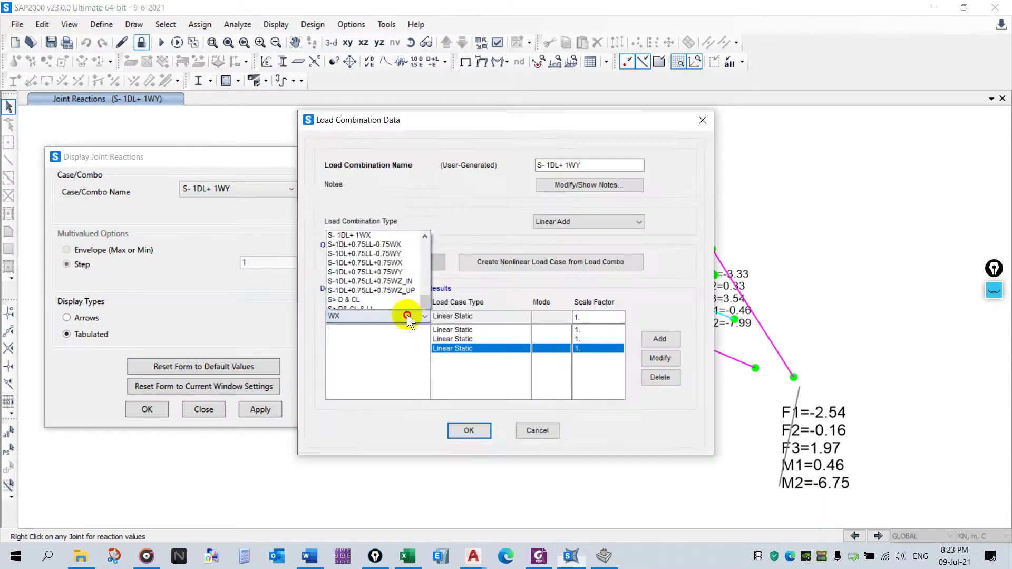
click(406, 315)
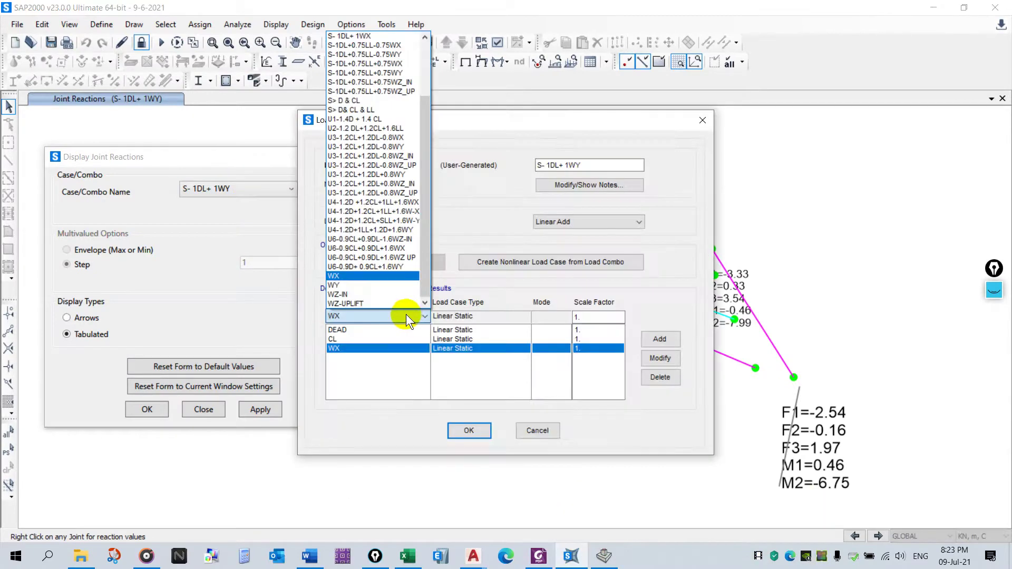
click(394, 286)
click(653, 358)
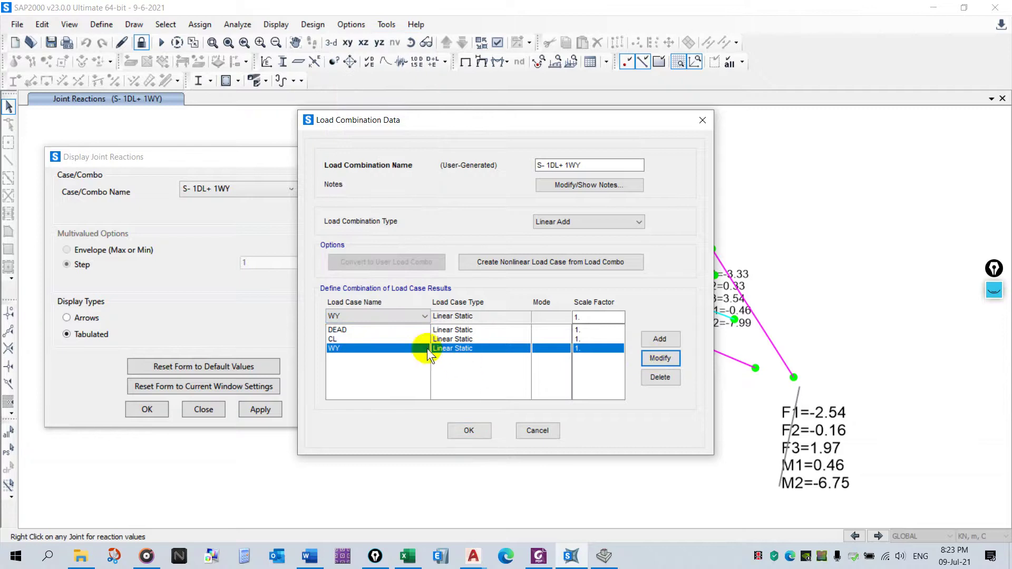
drag(540, 127, 444, 129)
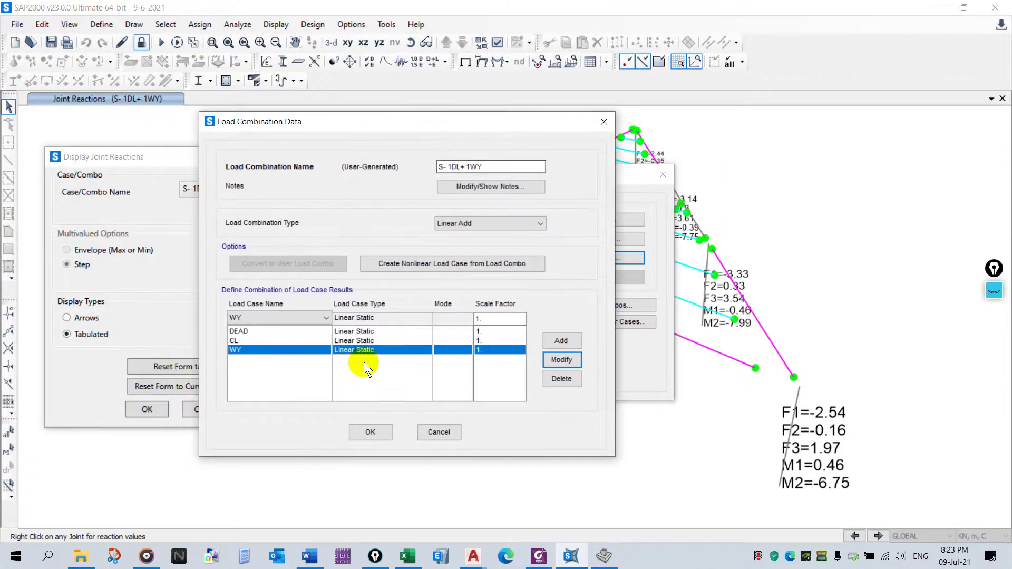
click(389, 438)
click(576, 346)
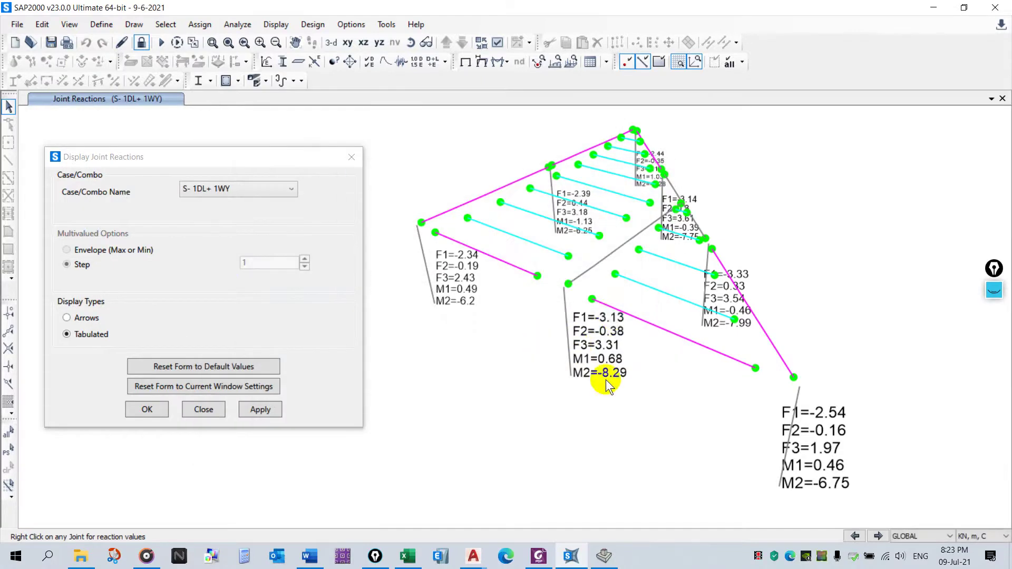
Step: Refresh the S- 1DL+ 1WY joint reactions and set load P of case S4-1DL+1W Y to 3.62 kN in Column Base Design
click(260, 409)
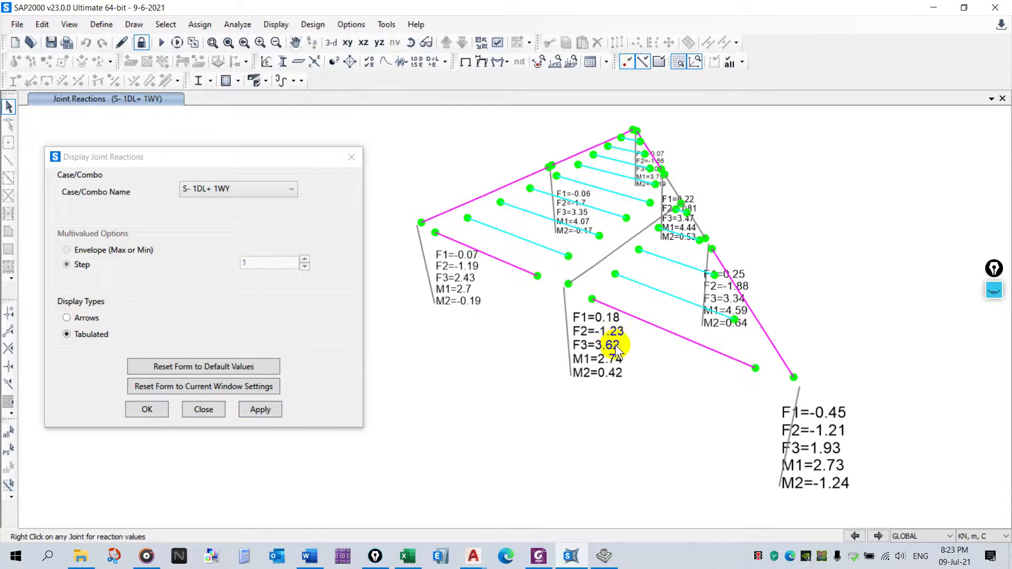
click(604, 556)
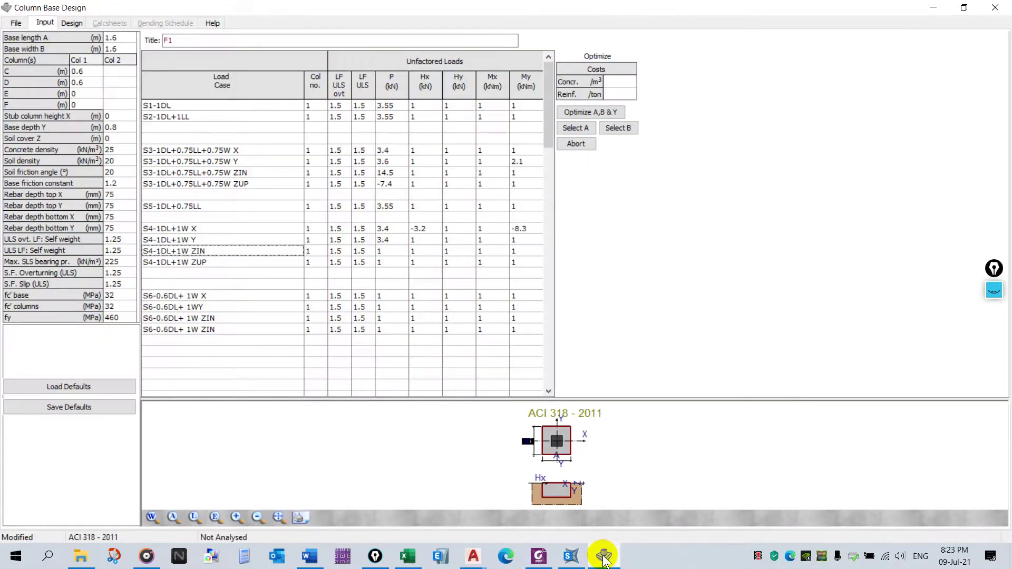
click(386, 240)
text(3.62)
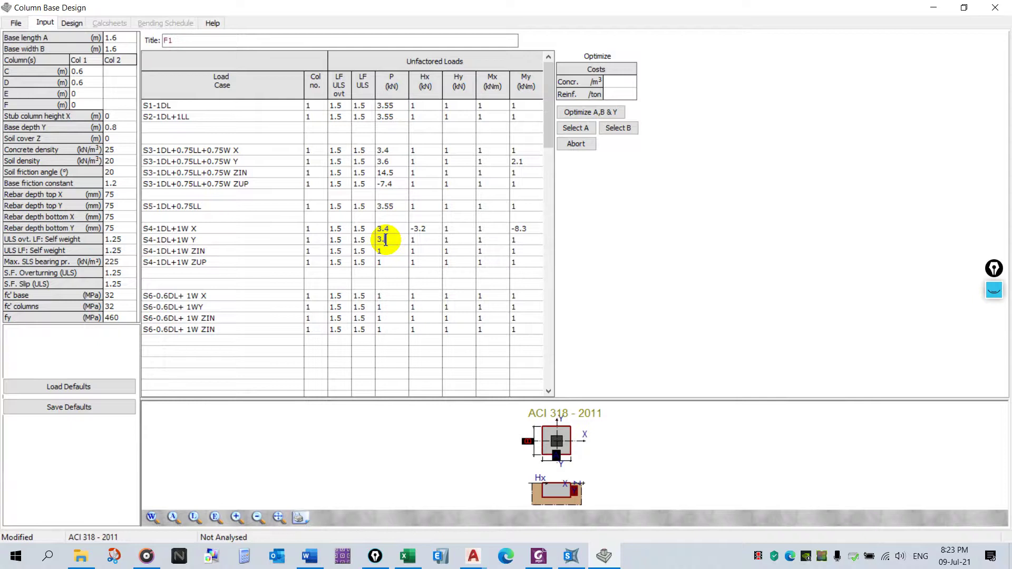
key(Return)
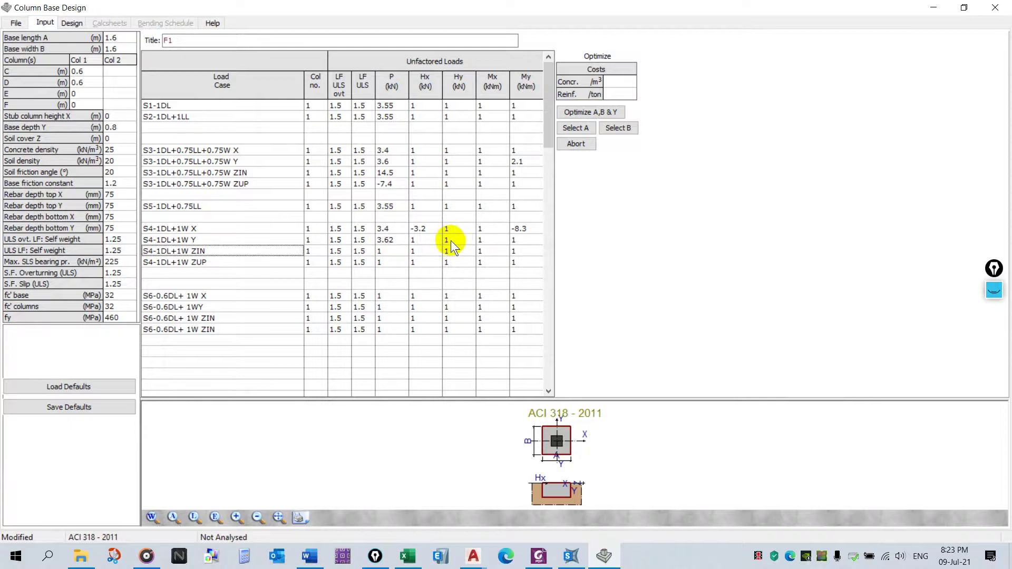
Step: Check the F2 reaction in SAP2000 and set Hy of case S4-1DL+1W Y to -1.23 kN in Column Base Design
click(570, 557)
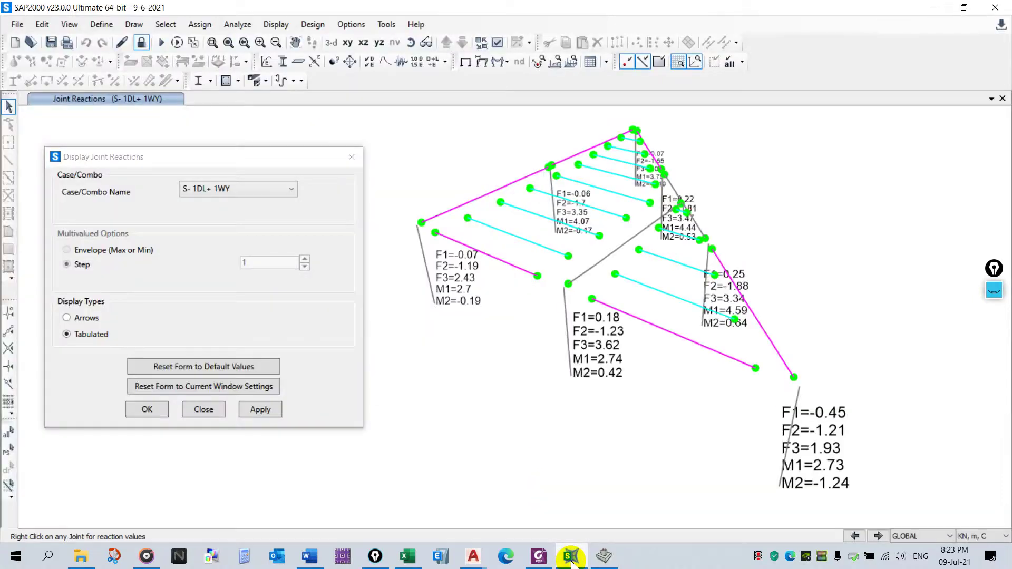
click(604, 556)
text(-1.23)
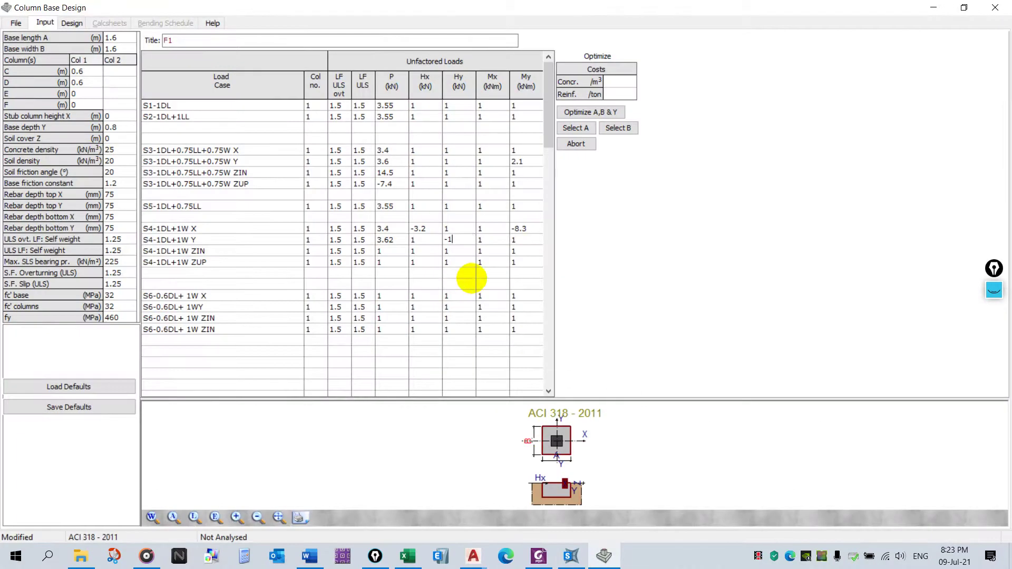
Step: Check the moment reactions in SAP2000 and set My of case S4-1DL+1W Y to 2.72 kNm in Column Base Design
click(578, 561)
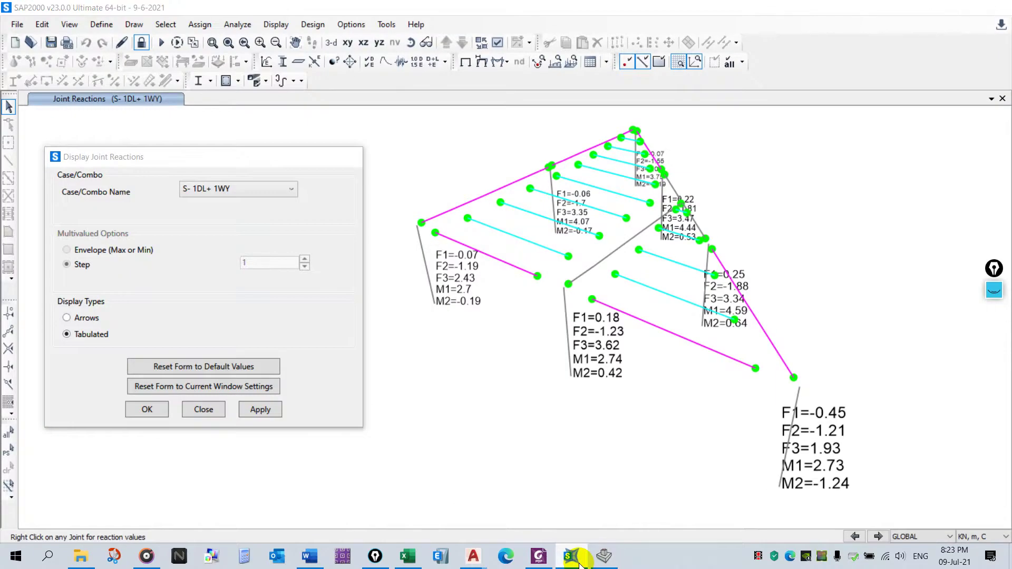
click(574, 558)
click(520, 243)
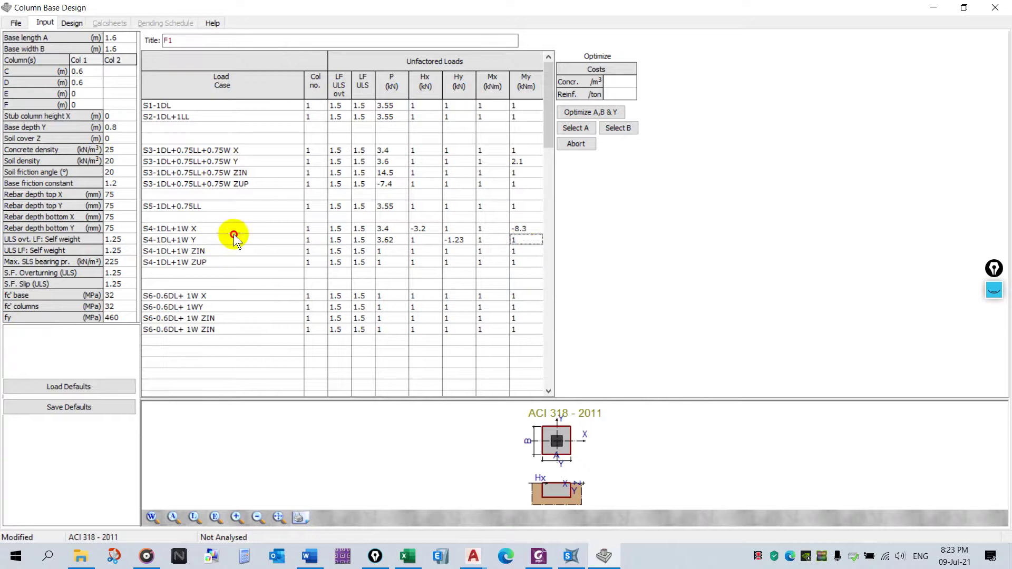
click(233, 232)
click(525, 240)
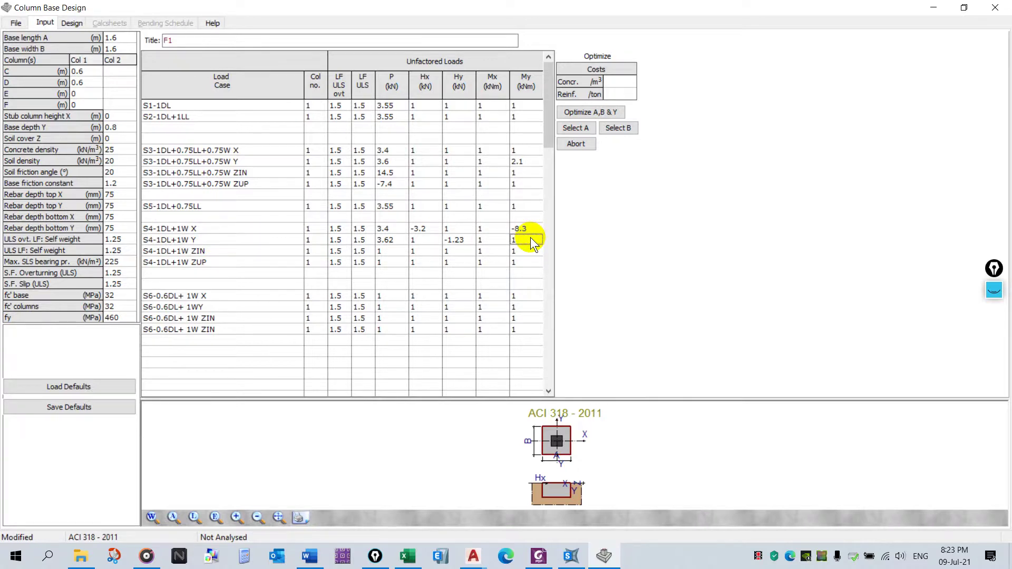
text(2.72)
Step: Set Mx of case S4-1DL+1W X to -8.3 kNm and its My to 1 kNm, and save the file
click(524, 227)
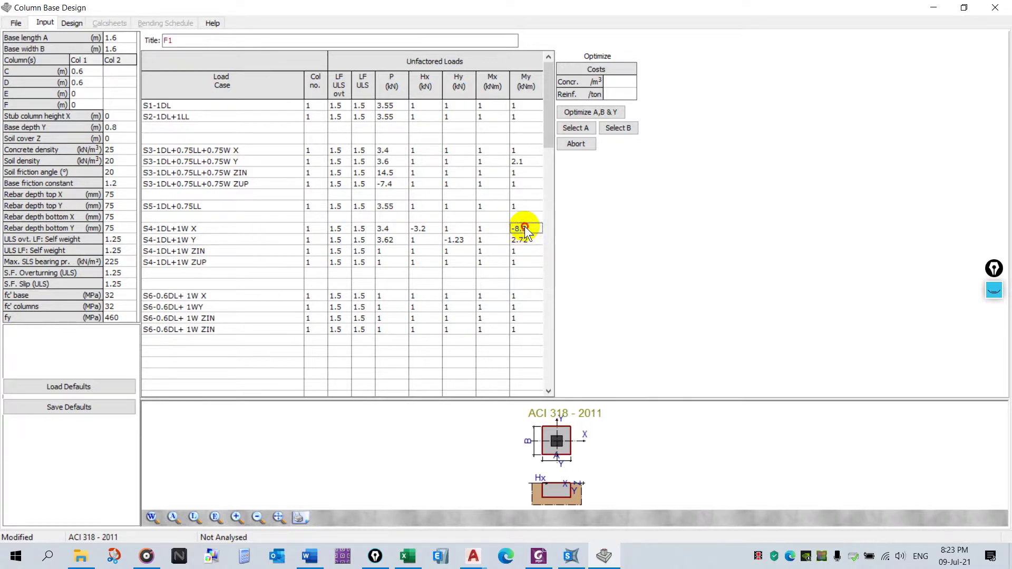
drag(524, 226, 493, 229)
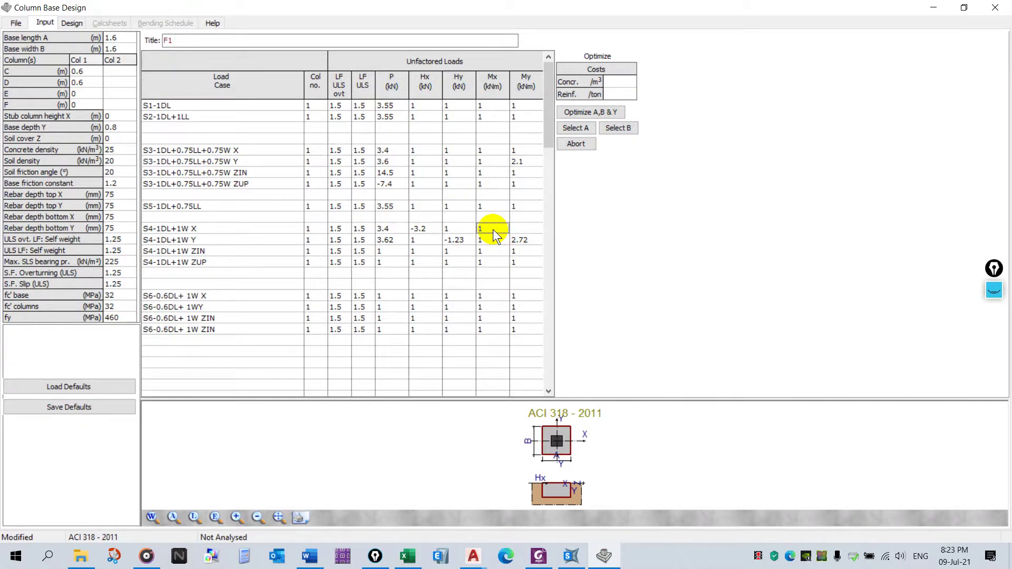
click(536, 230)
key(Tab)
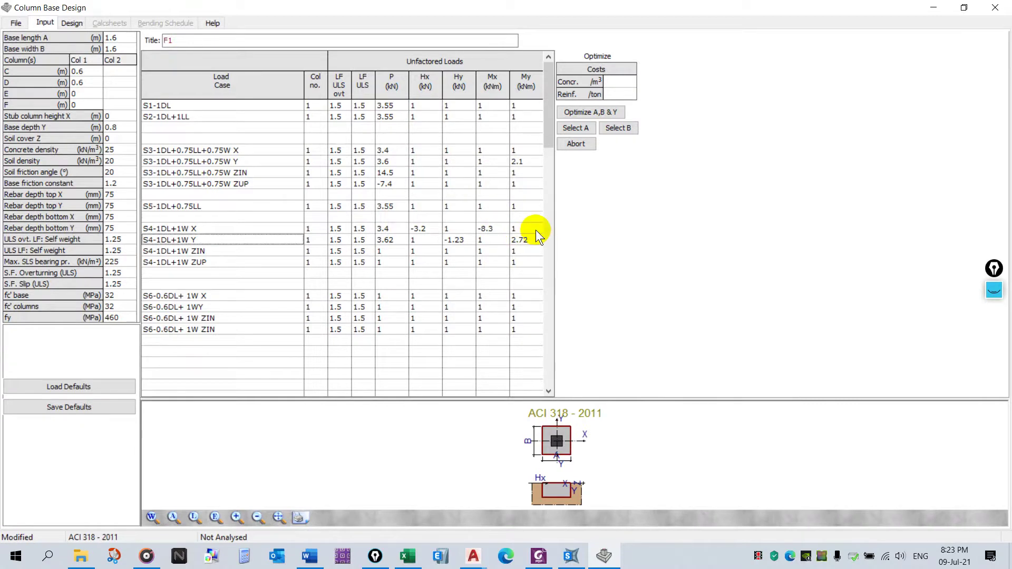
key(ctrl+s)
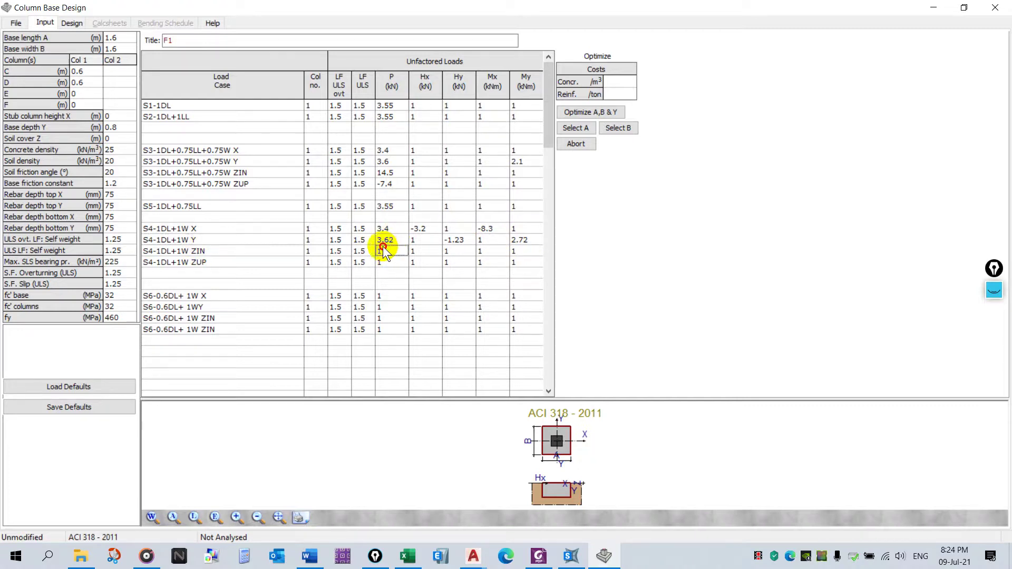
Step: Switch to SAP2000, dismiss the joint reaction display settings, and open the load combination definitions
click(572, 554)
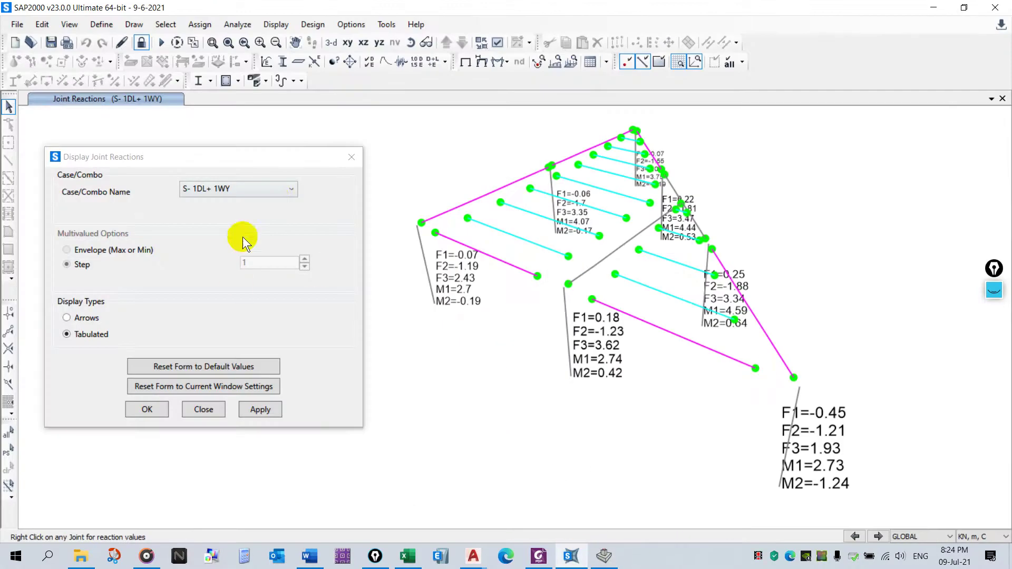
click(274, 184)
key(Escape)
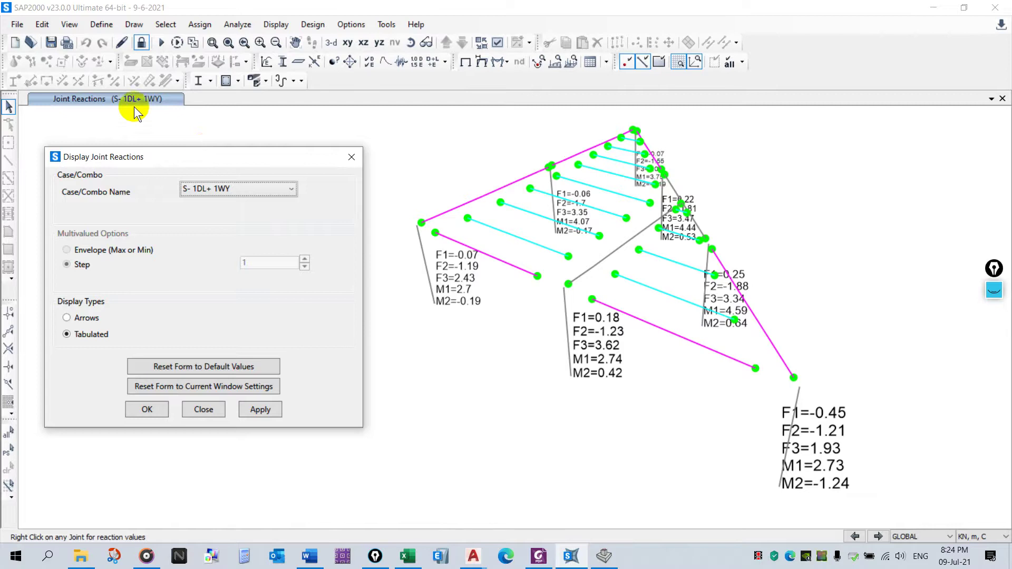
key(Escape)
click(103, 26)
click(200, 333)
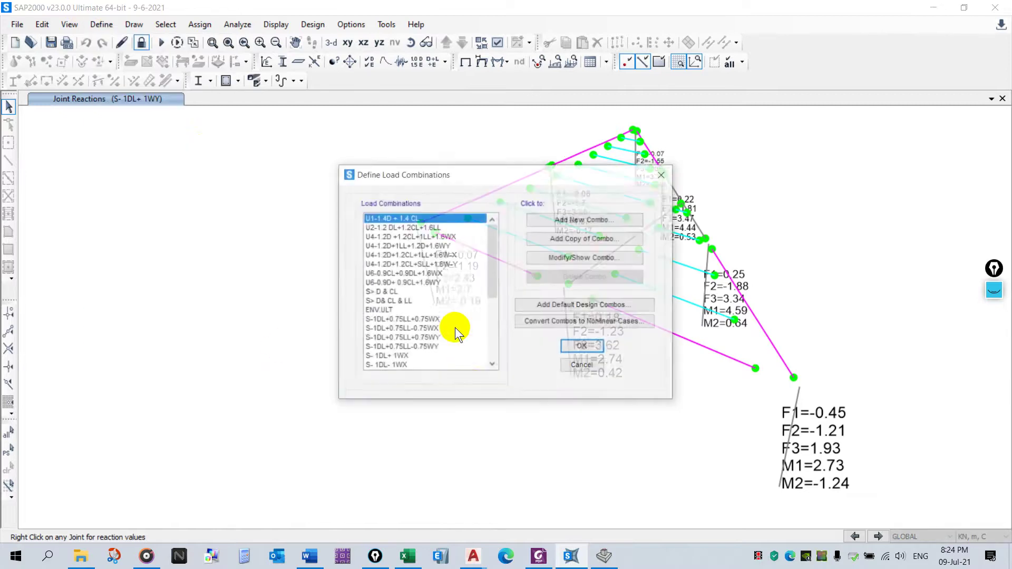
Step: Open the definition of load combination S- 1DL+ 1WX, copy its name, and close it without changes
drag(491, 282, 490, 308)
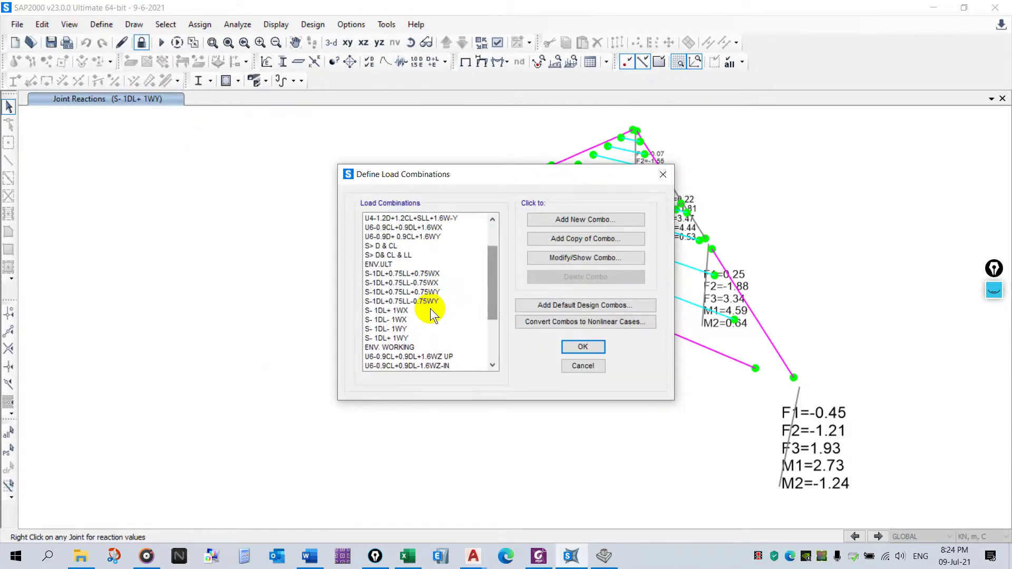
click(429, 310)
click(577, 257)
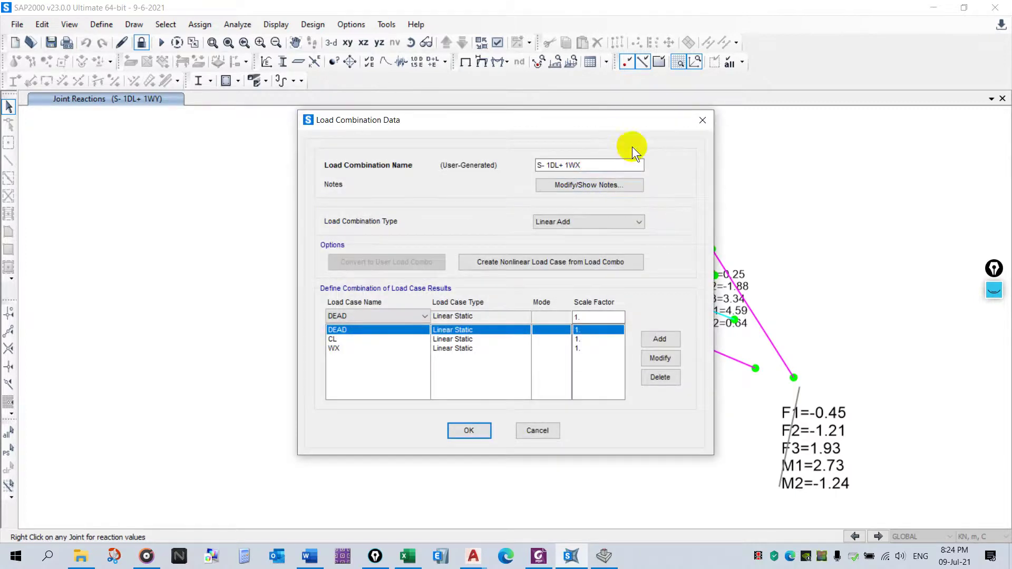
key(Escape)
Step: Add a copy of load combination S- 1DL+ 1WX and name it S- 1DL+ 1Z_IN
click(598, 238)
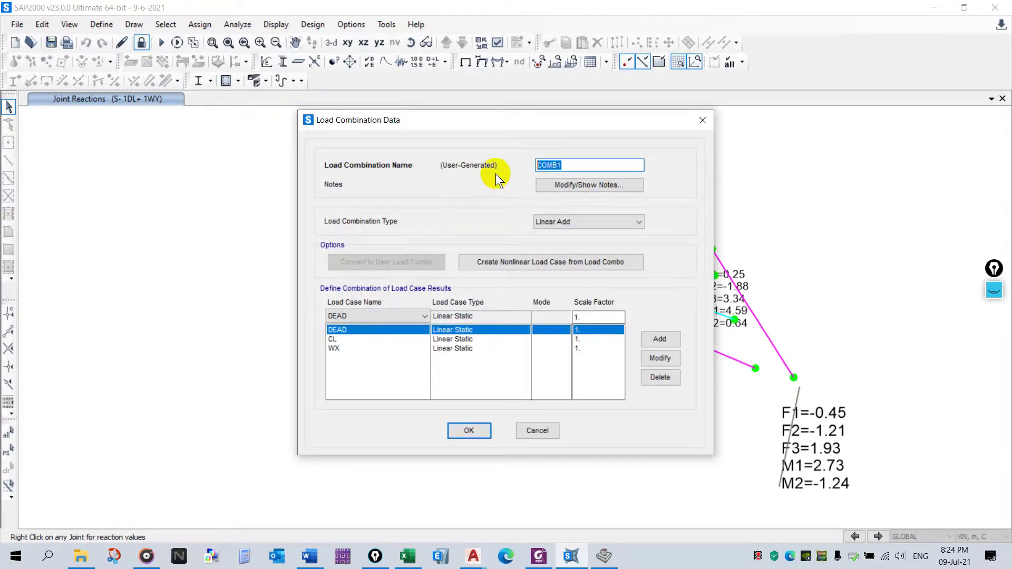
key(ctrl+v)
key(BackSpace)
key(BackSpace)
text(Z)
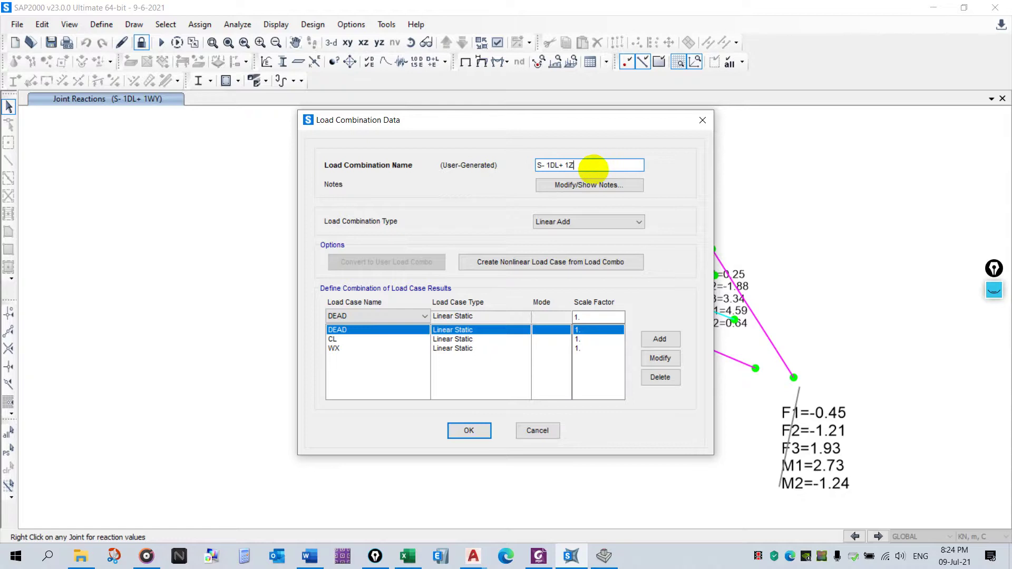
text(_IN)
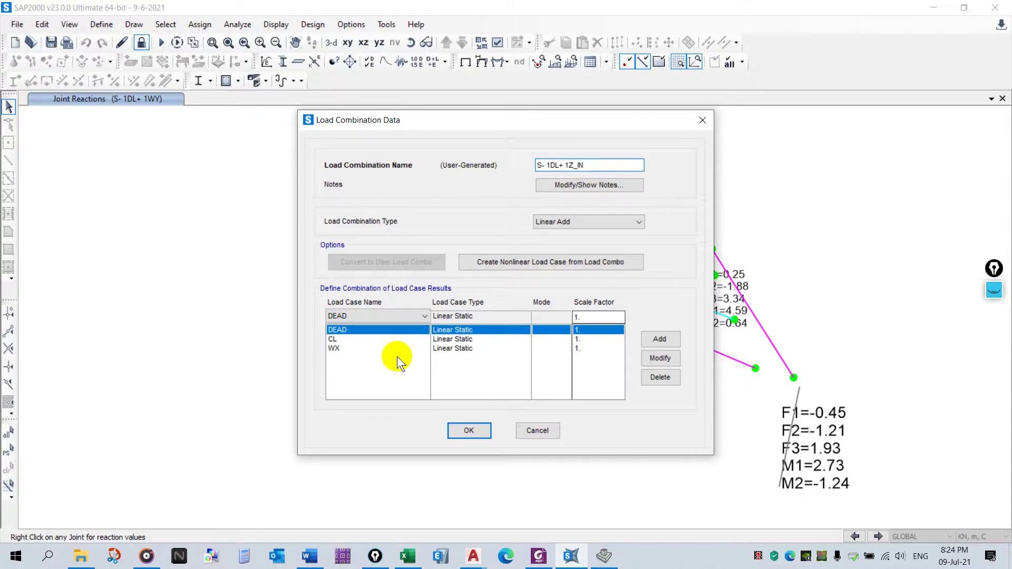
Step: Replace load case WX with WZ-IN in the copied combination and accept the load combination definitions
click(385, 340)
click(385, 347)
click(389, 317)
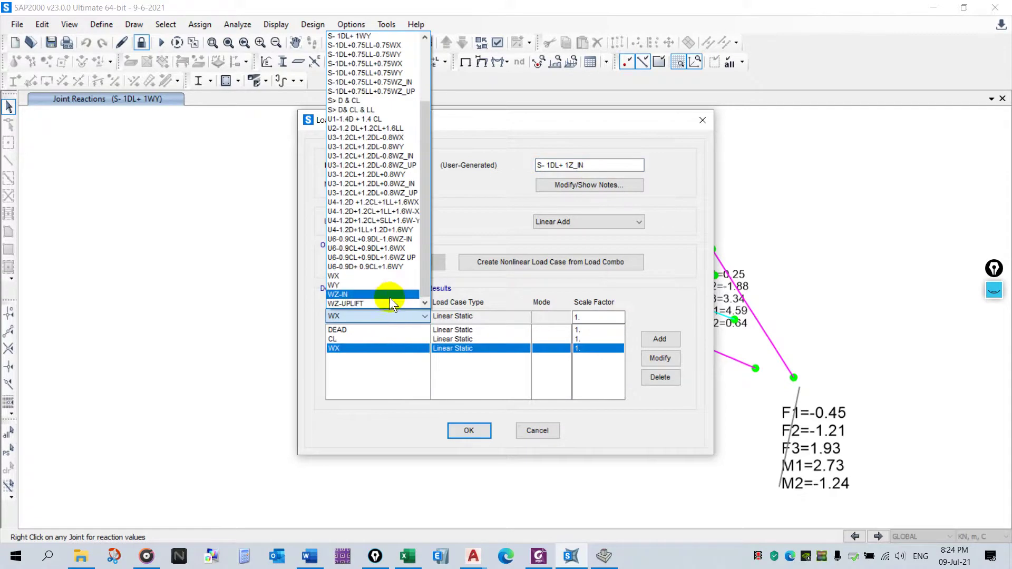
click(390, 295)
click(671, 359)
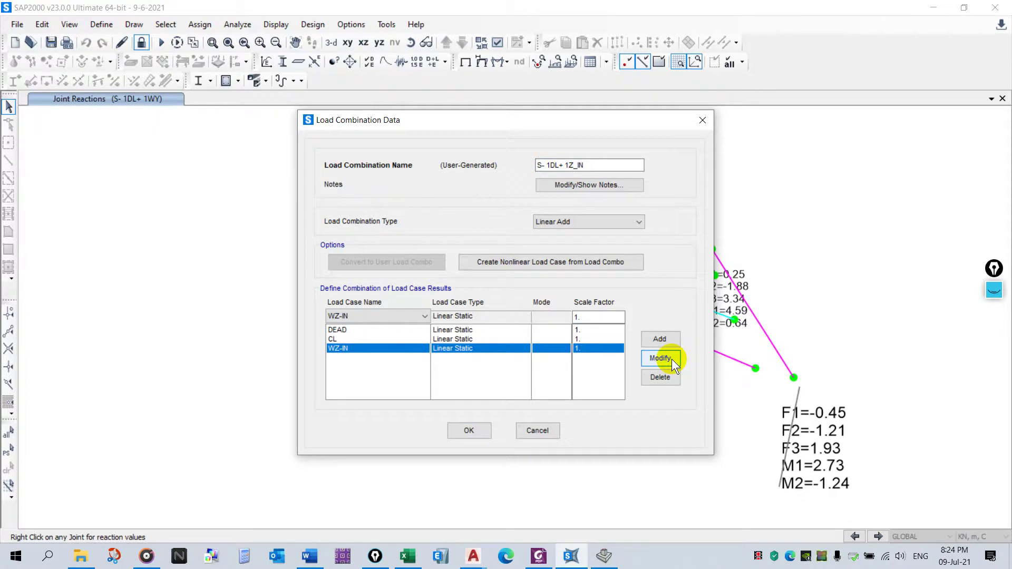
click(469, 435)
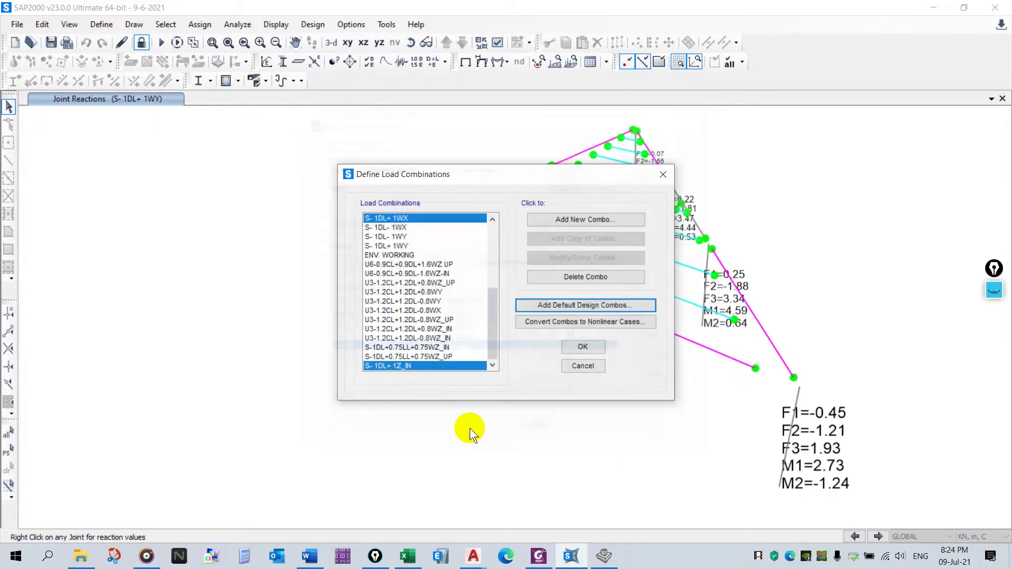
click(585, 344)
Step: Reopen the load combination definitions, copy the name of S- 1DL+ 1Z_IN from its definition, and close that definition without changes
click(101, 25)
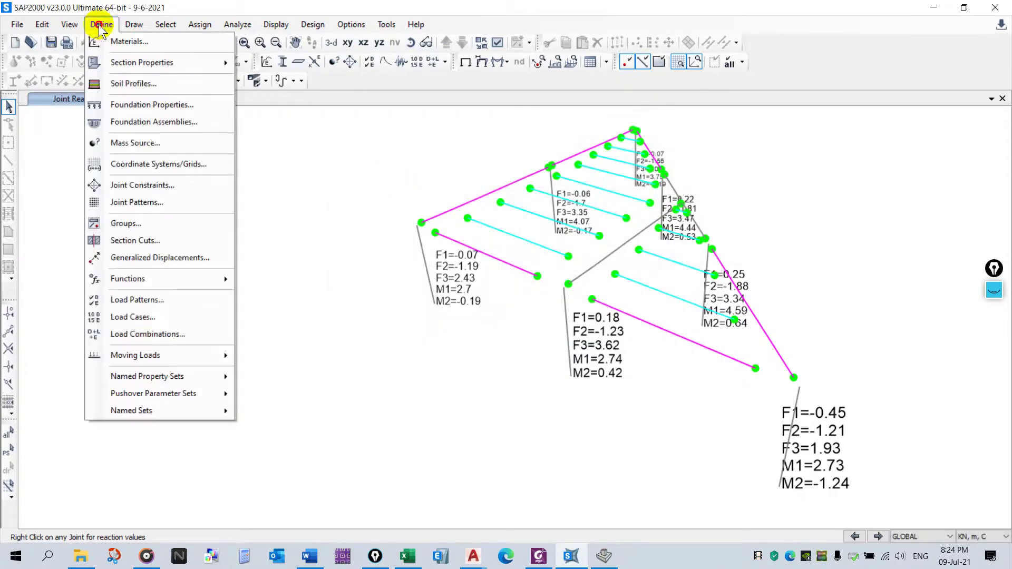
click(174, 336)
scroll(421, 324, down, 6)
click(412, 366)
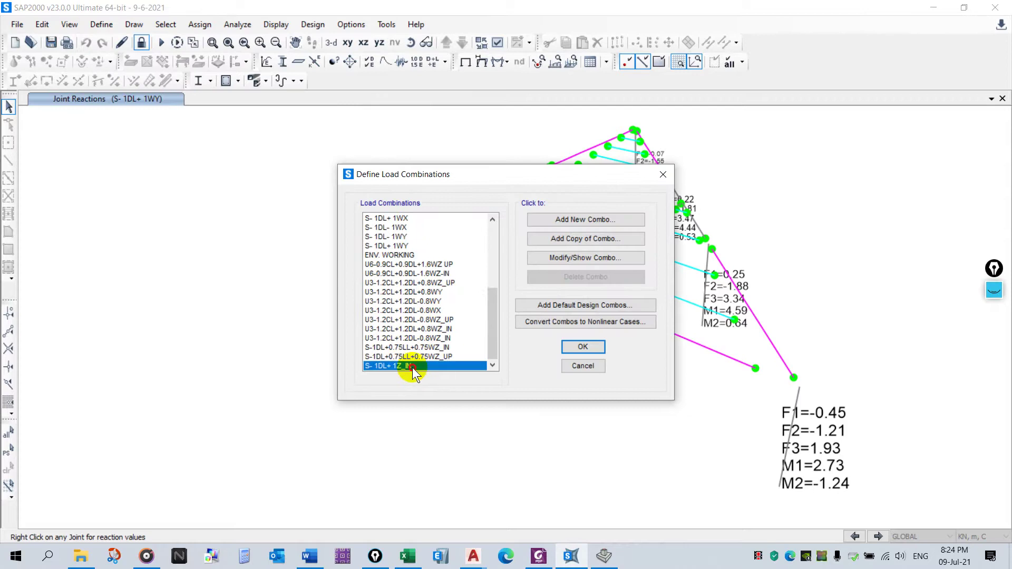
click(570, 256)
key(ctrl+c)
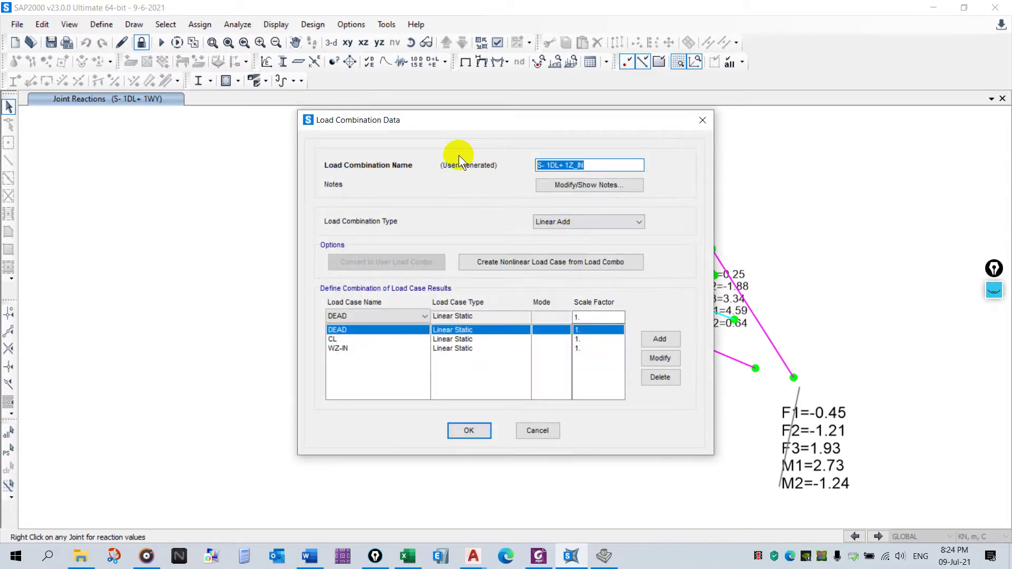
key(Escape)
Step: Add a copy of combination S- 1DL+ 1Z_IN named S- 1DL+ 1Z_IUP and accept the load combination definitions
click(603, 242)
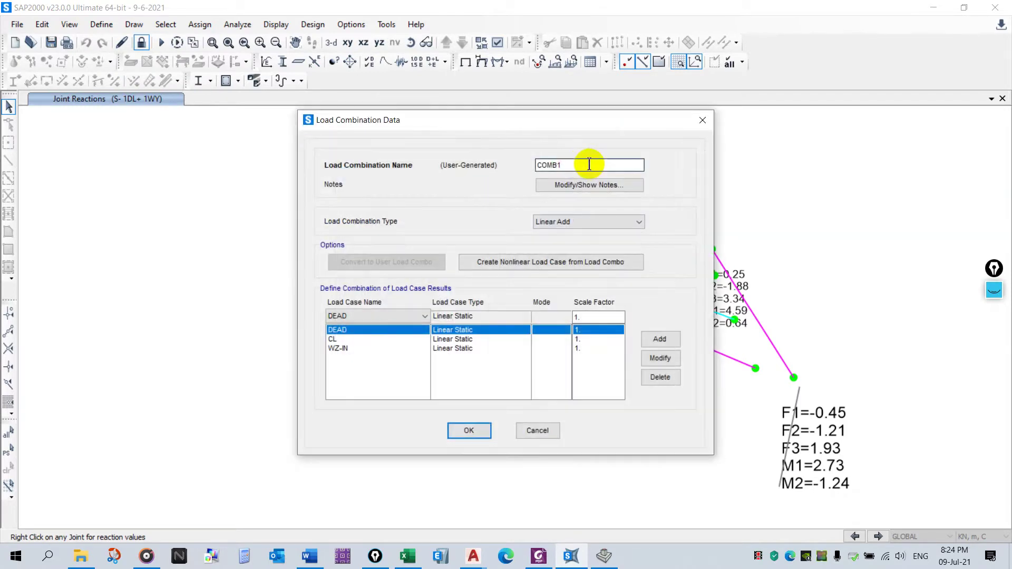
key(ctrl+v)
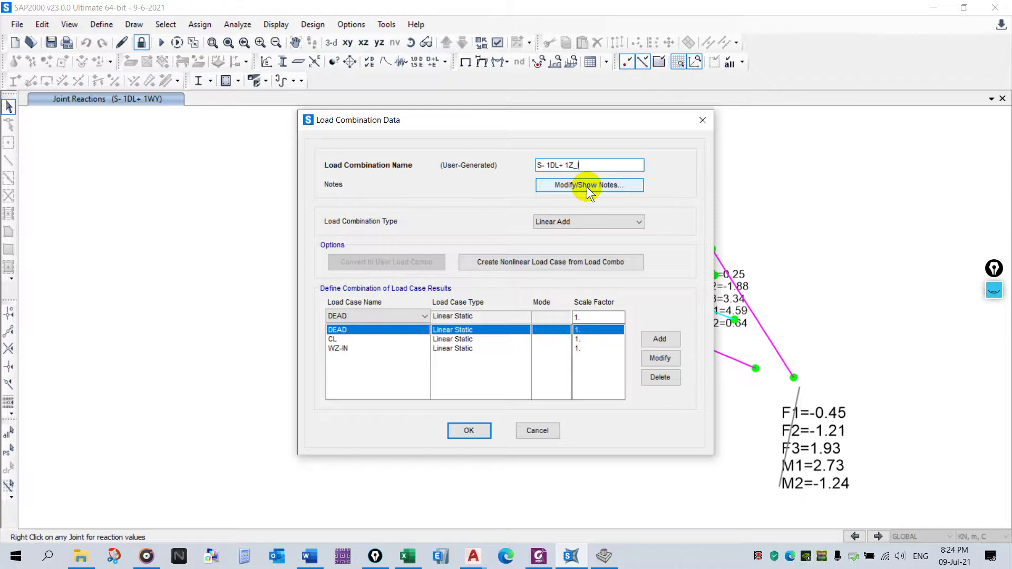
key(BackSpace)
text(UP)
click(459, 434)
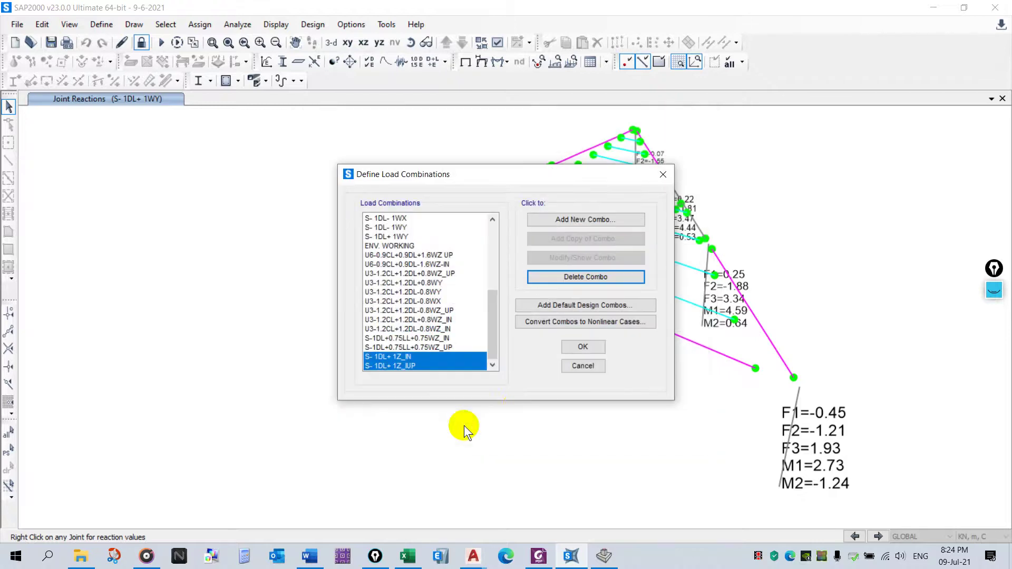
click(571, 349)
Step: Display the tabulated joint reactions for combination S- 1DL+ 1Z_IN, with the settings dialog moved clear of the model
click(505, 62)
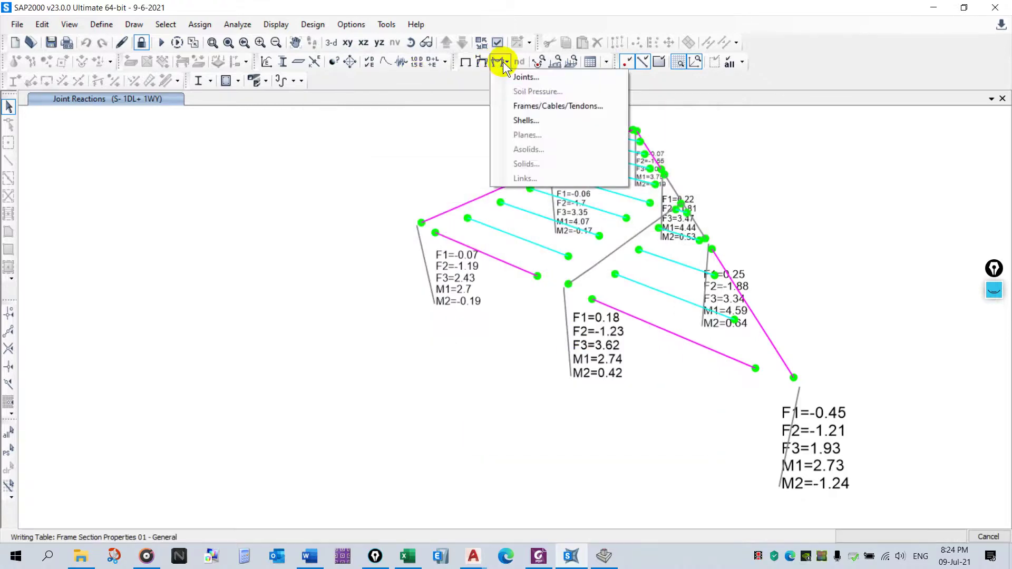
click(518, 77)
drag(542, 149, 355, 161)
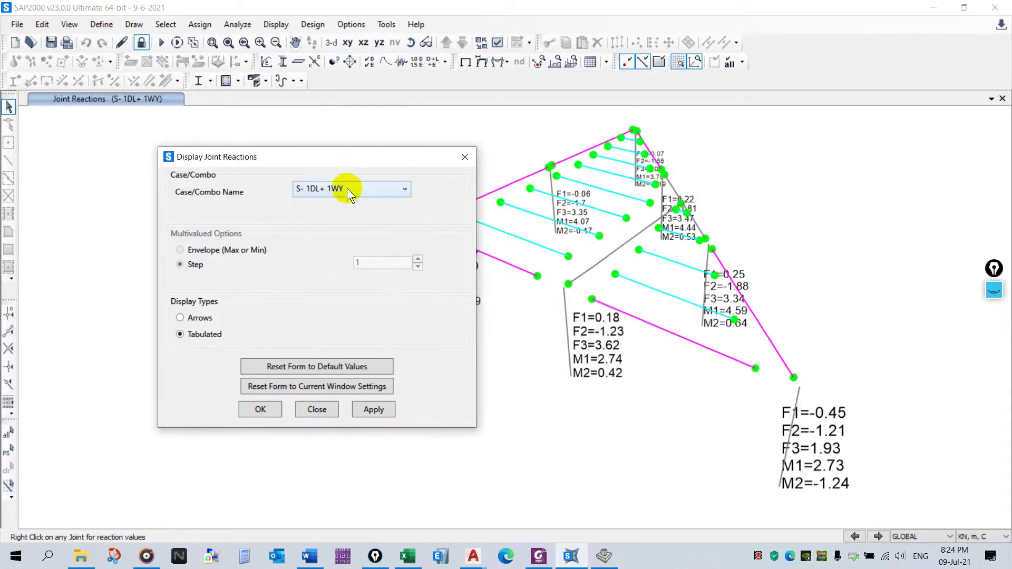
click(348, 188)
scroll(358, 295, down, 3)
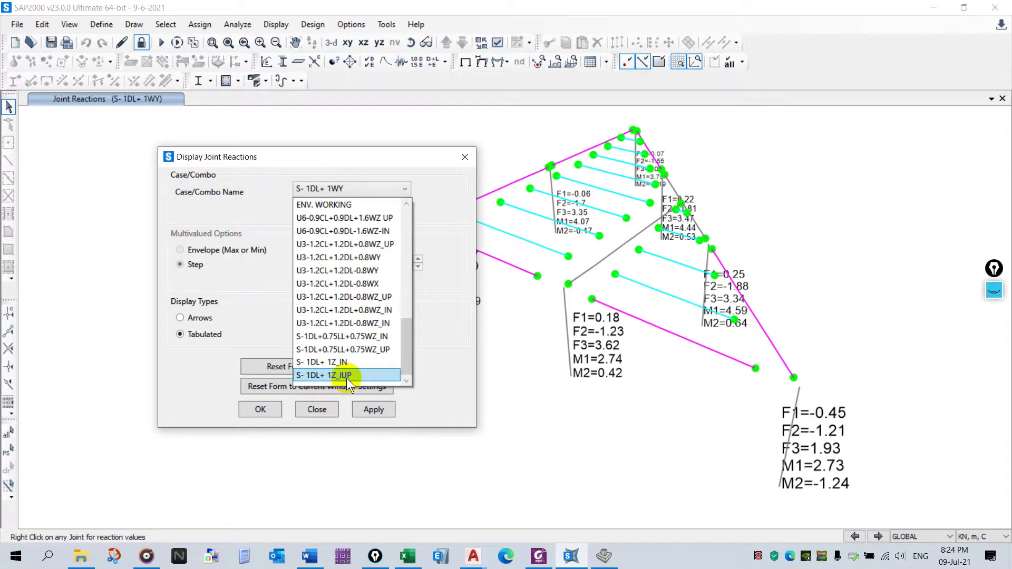
click(347, 377)
click(400, 188)
click(353, 363)
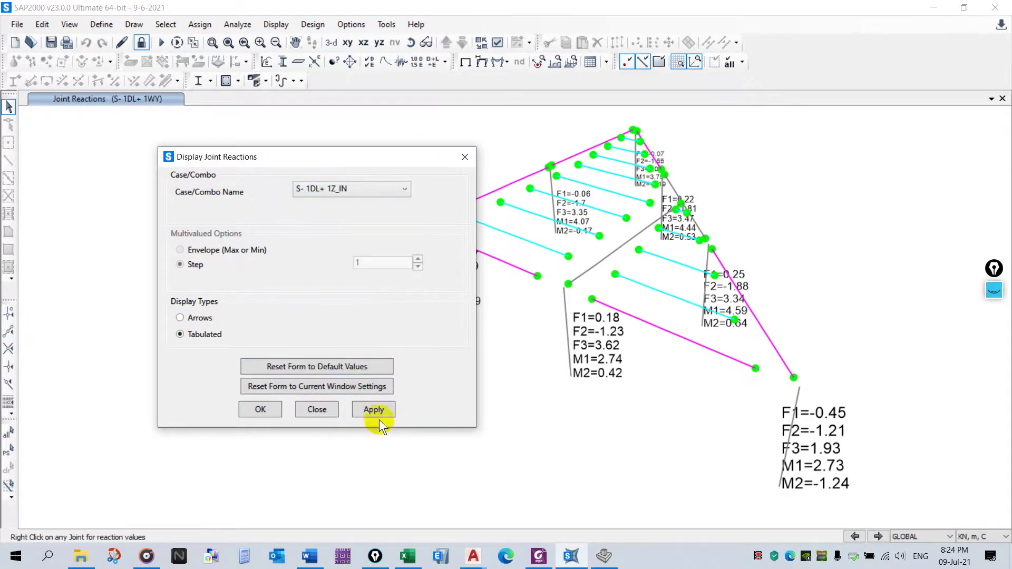
click(378, 410)
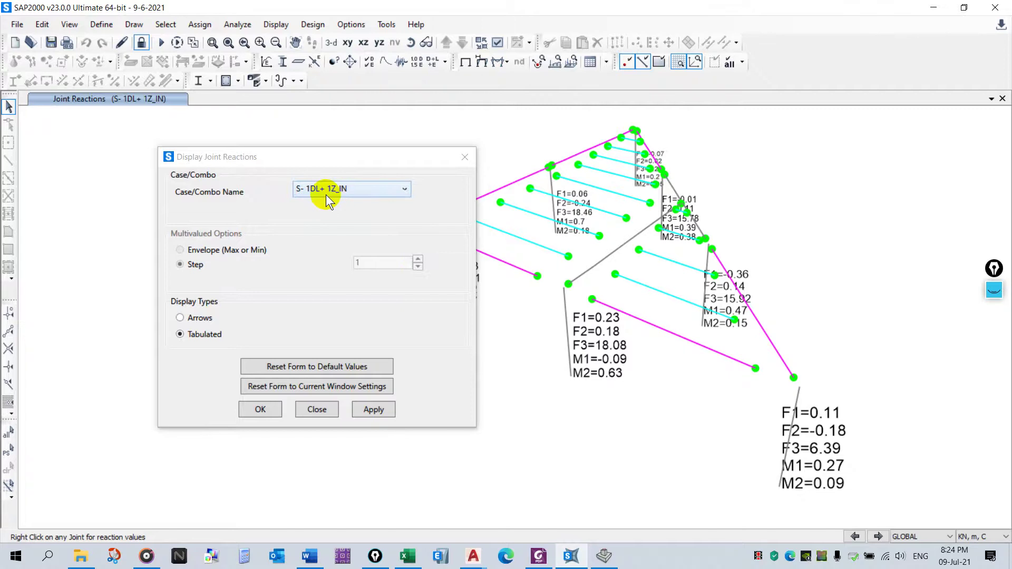
Step: Switch to Column Base Design, set P of case S4-1DL+1W ZIN to 18.1 kN, and select P of case S4-1DL+1W ZUP
click(603, 558)
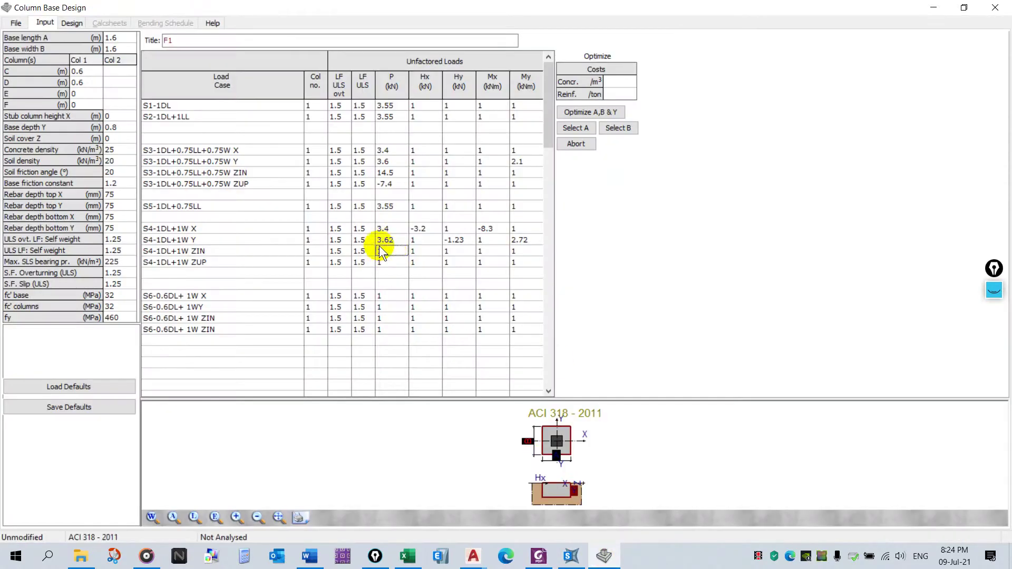
text(18.1)
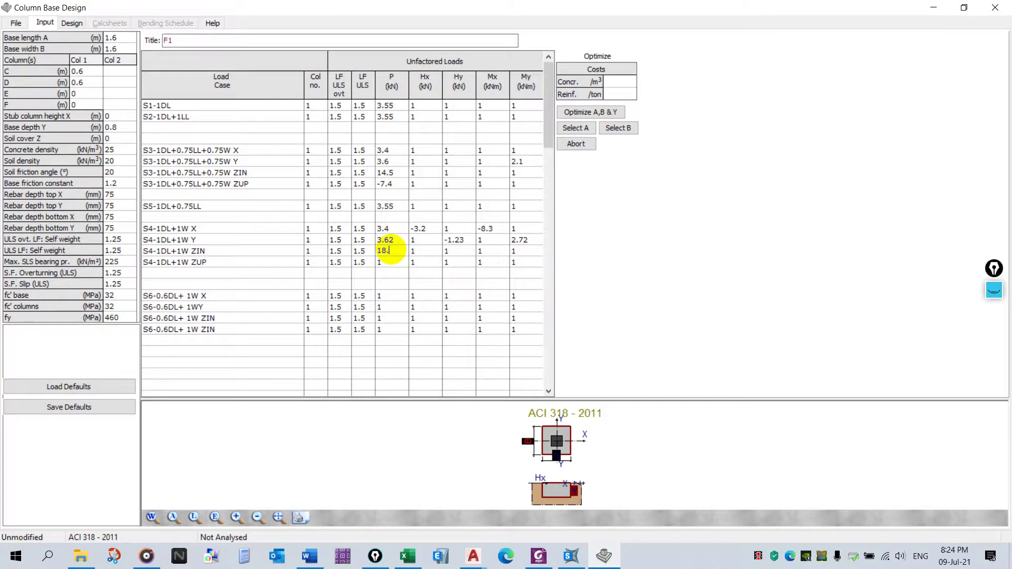
key(Return)
click(584, 557)
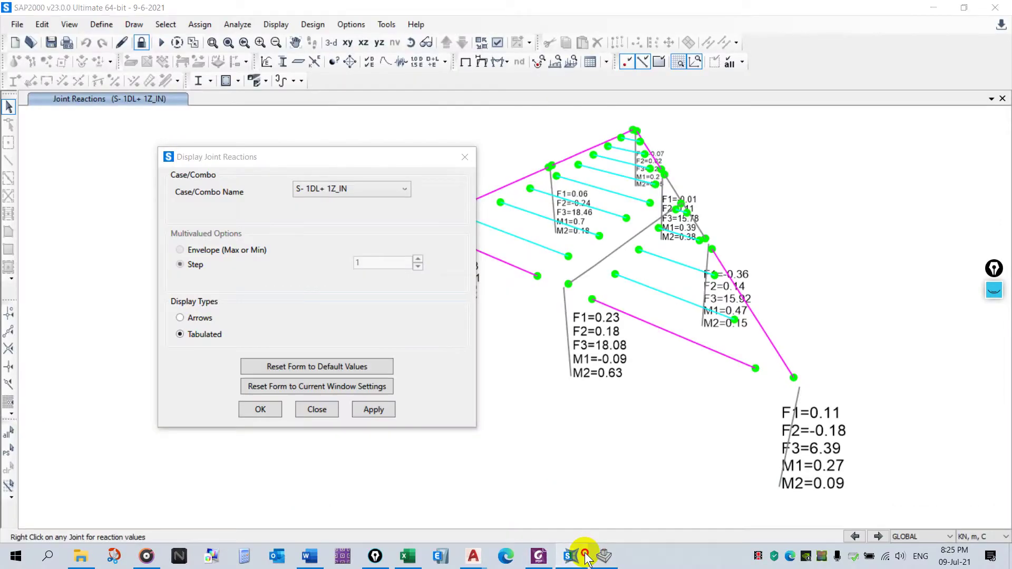
click(582, 553)
click(391, 264)
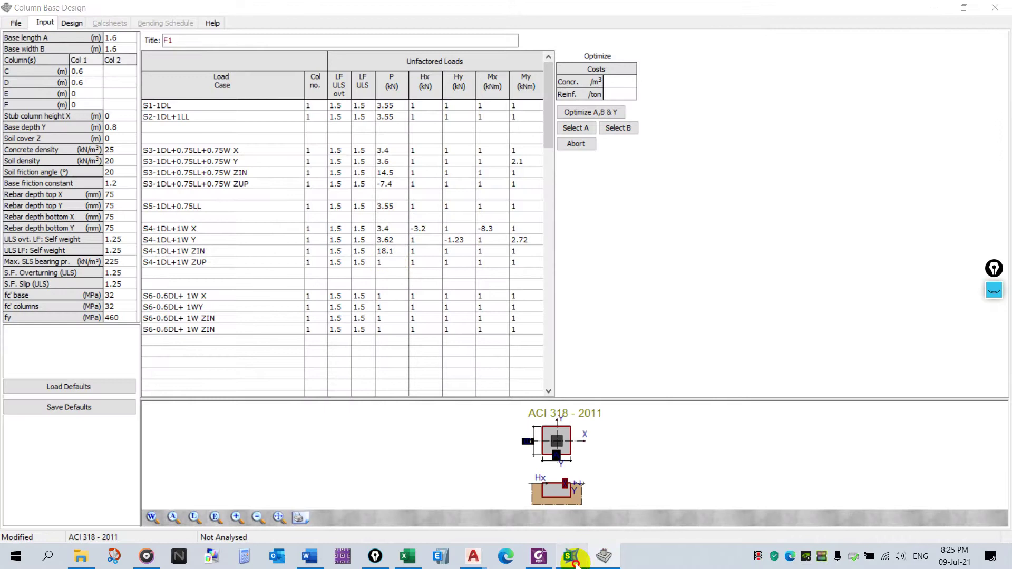
Step: Switch to SAP2000 and display the joint reactions for combination S- 1DL+ 1Z_IUP
click(571, 554)
click(363, 189)
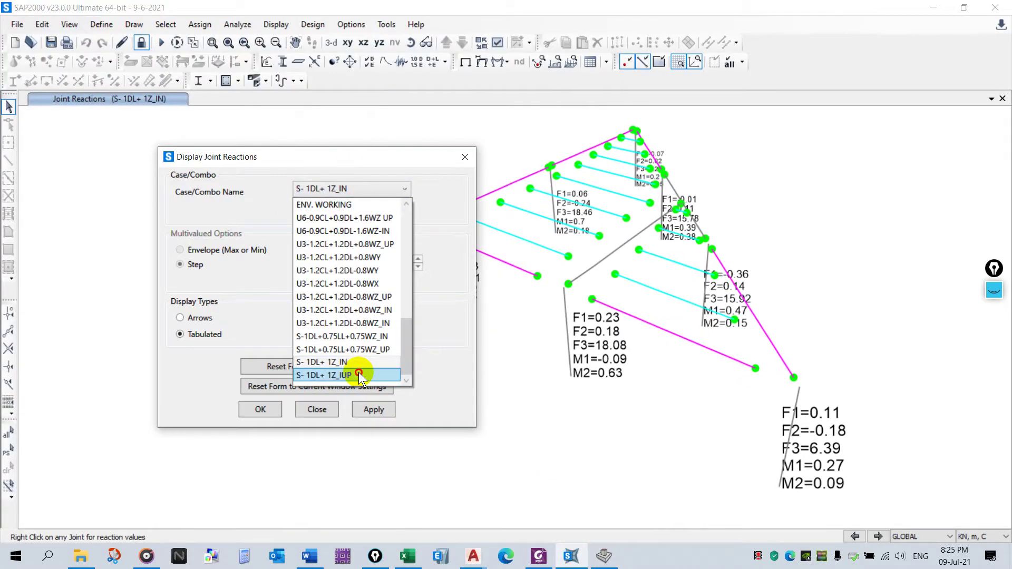
click(324, 374)
click(374, 410)
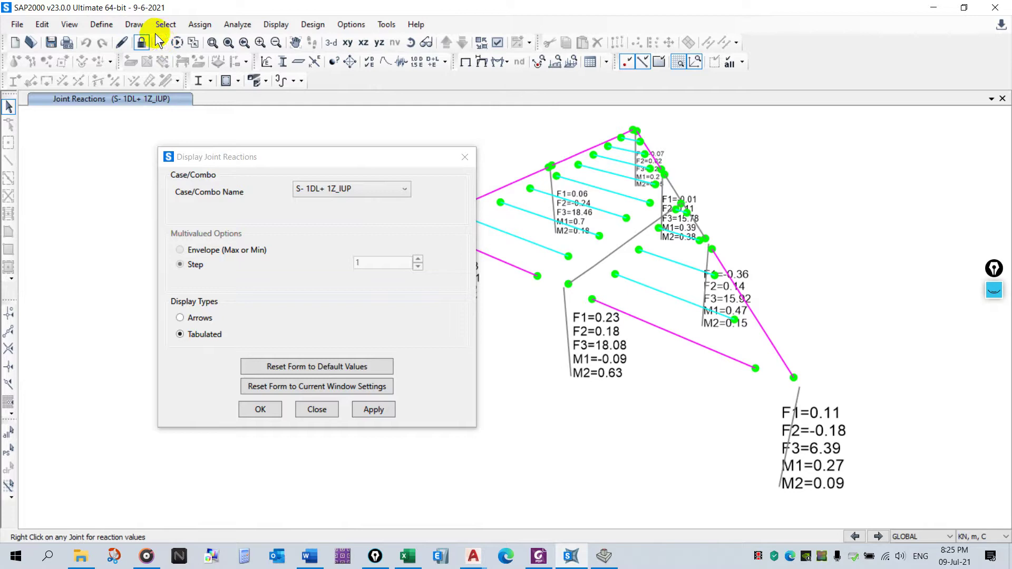
Step: Replace load case WZ-IN with WZ-UPLIFT in combination S- 1DL+ 1Z_IUP and refresh the displayed joint reactions
click(102, 24)
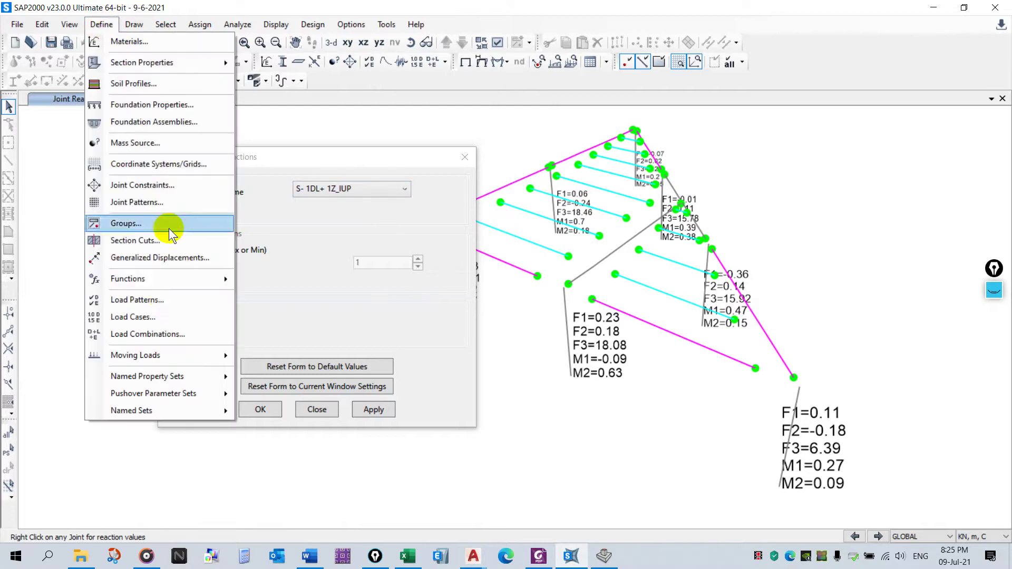
click(149, 334)
scroll(422, 316, down, 5)
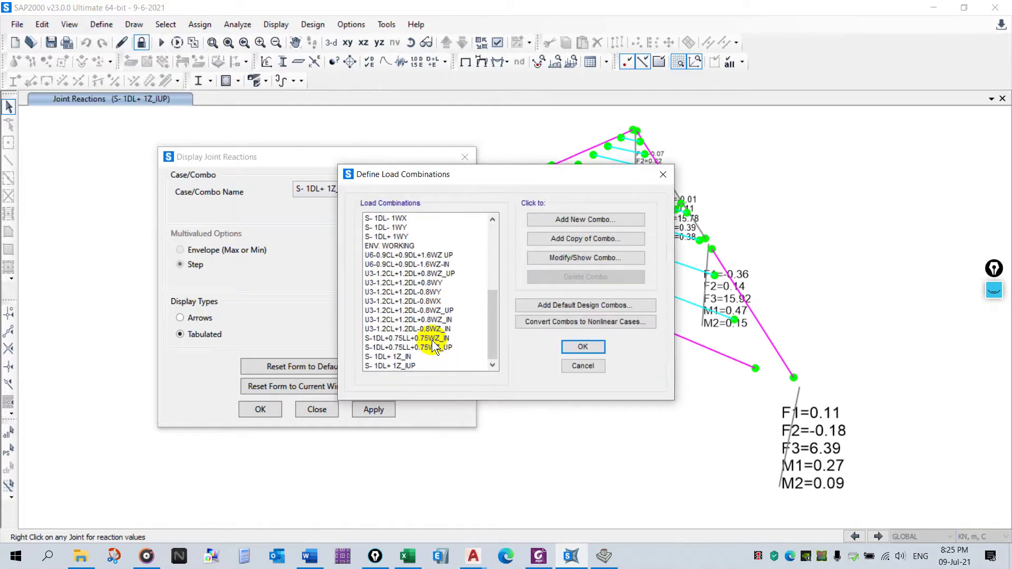
click(427, 365)
click(555, 258)
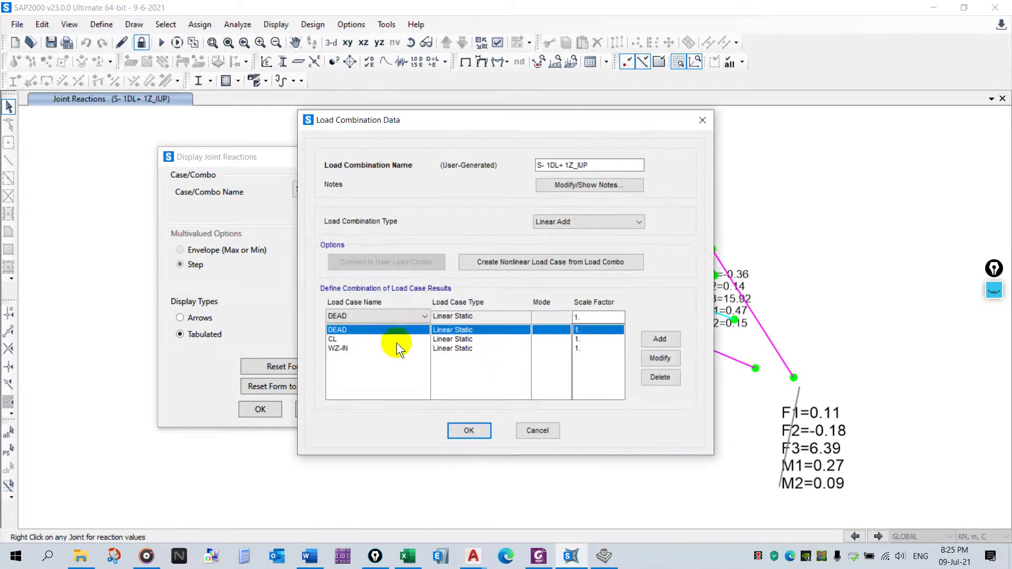
click(384, 348)
click(389, 315)
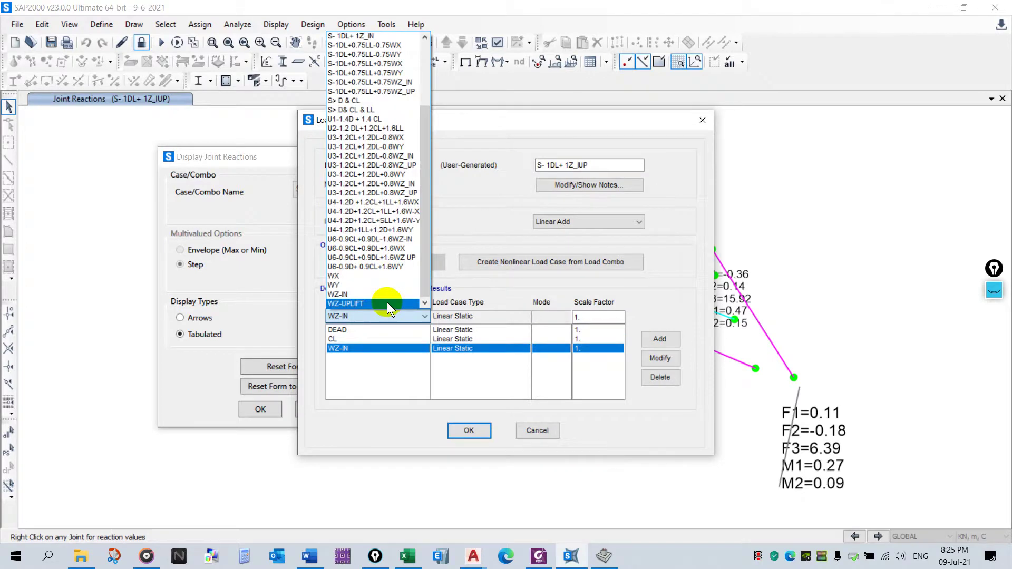
click(387, 302)
click(646, 354)
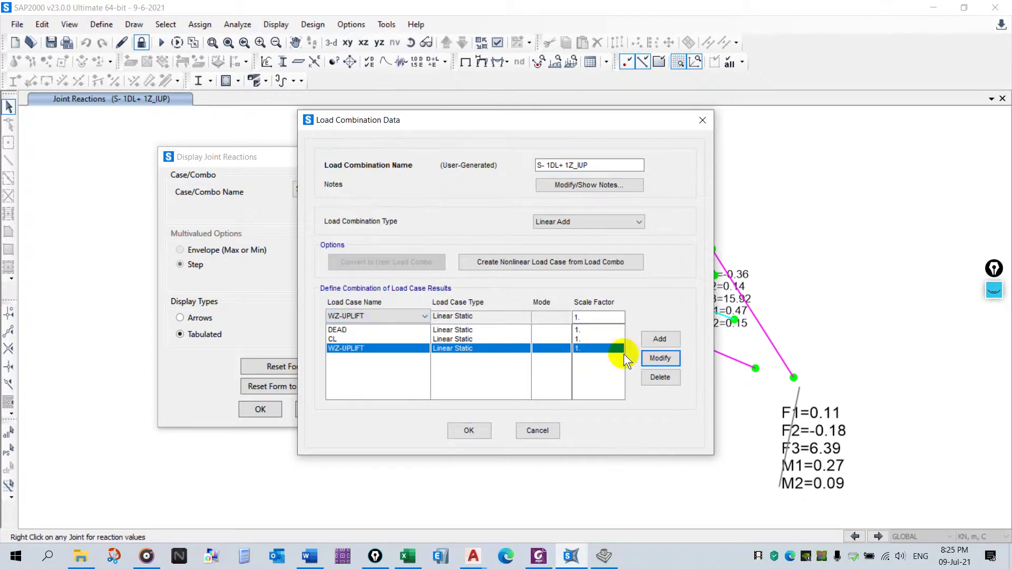
click(469, 430)
click(581, 347)
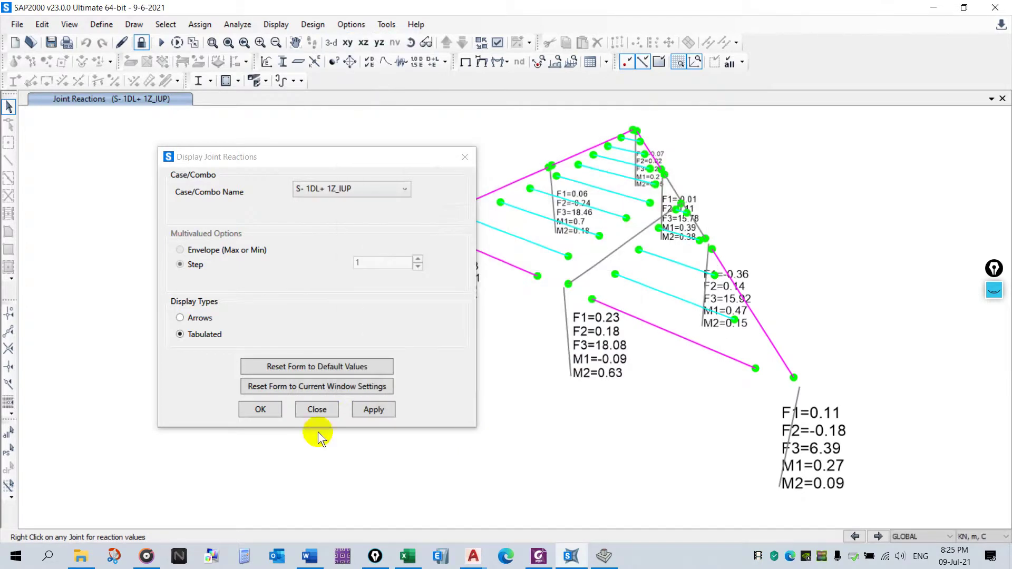
click(383, 411)
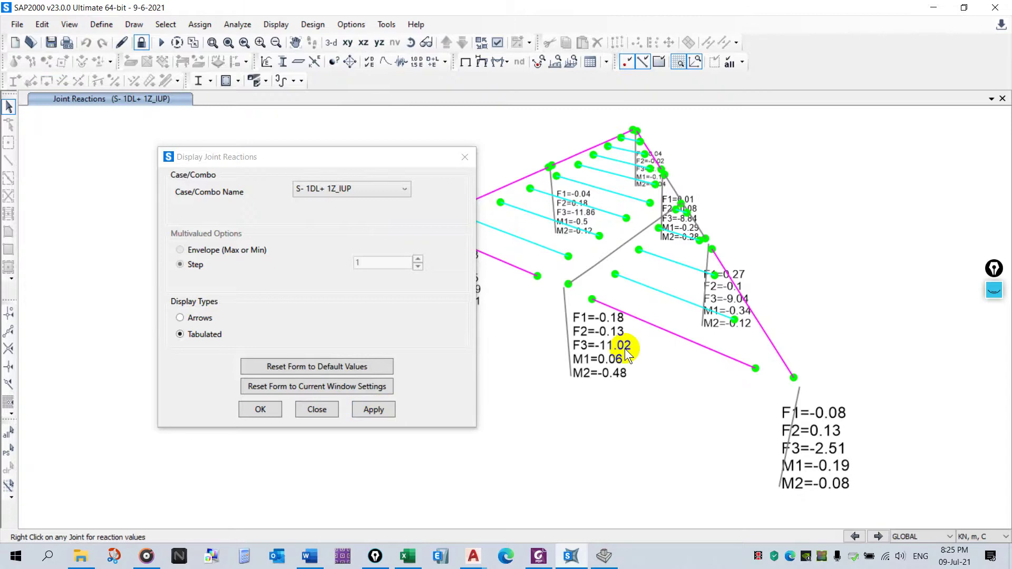
Step: Switch to Column Base Design, set P of case S4-1DL+1W ZUP to -11.1 kN, and save the file
click(604, 556)
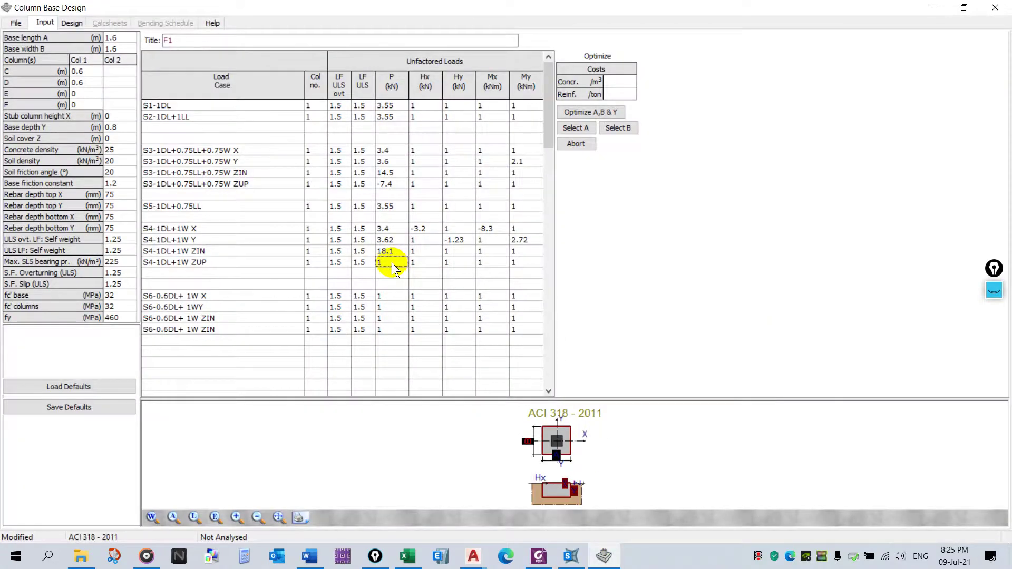
click(391, 263)
text(-11.1)
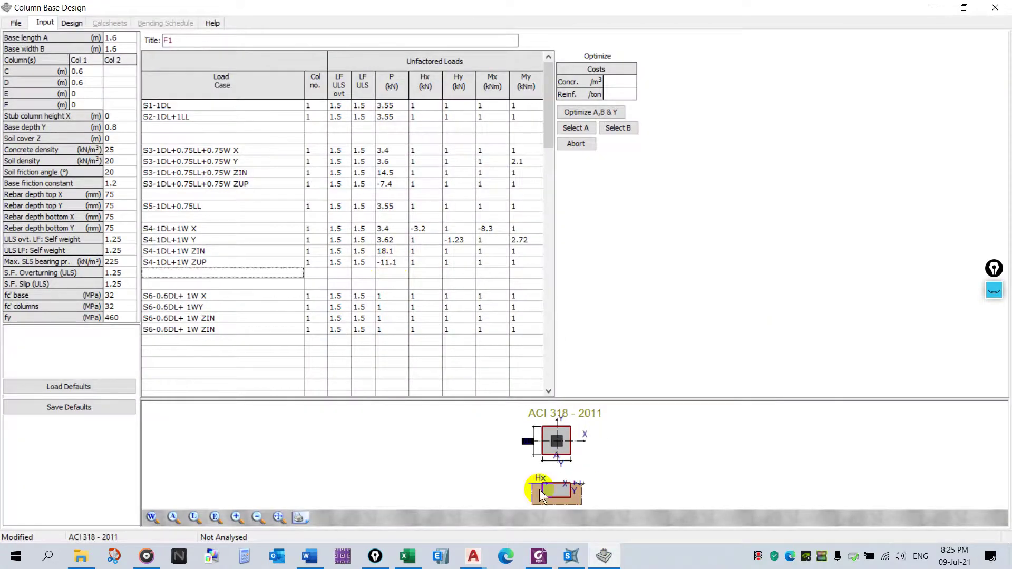
click(565, 558)
click(562, 558)
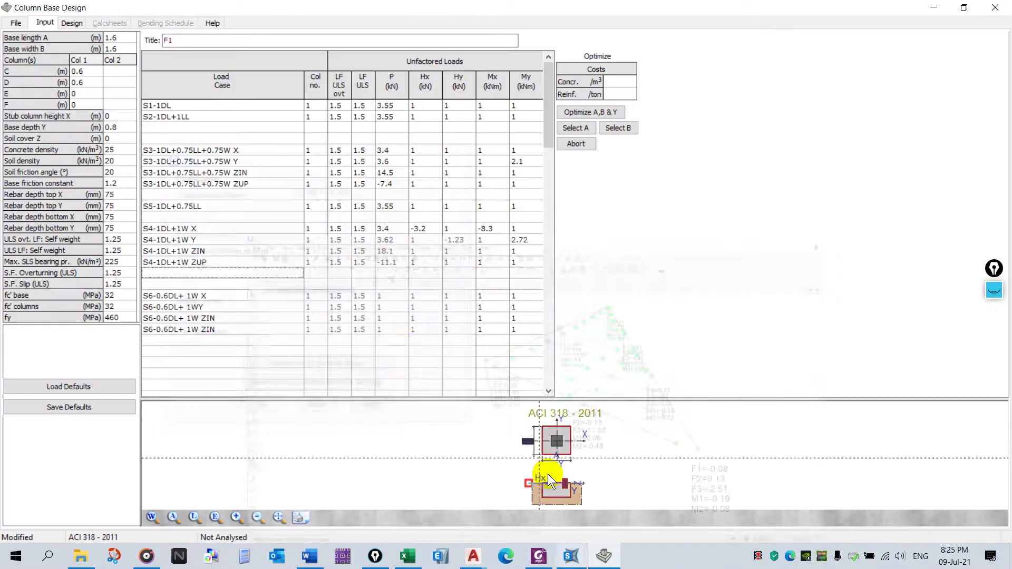
click(402, 351)
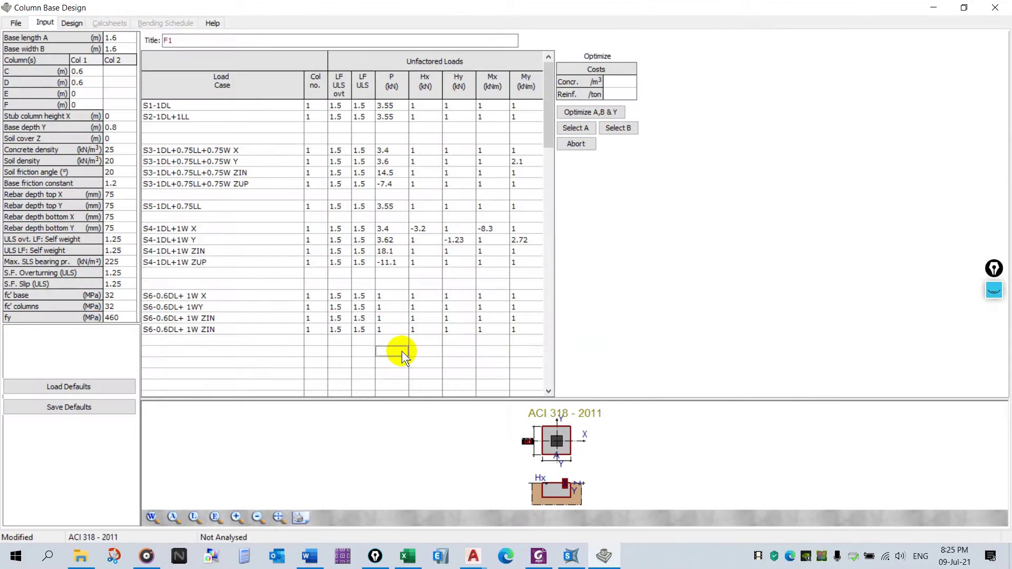
click(247, 287)
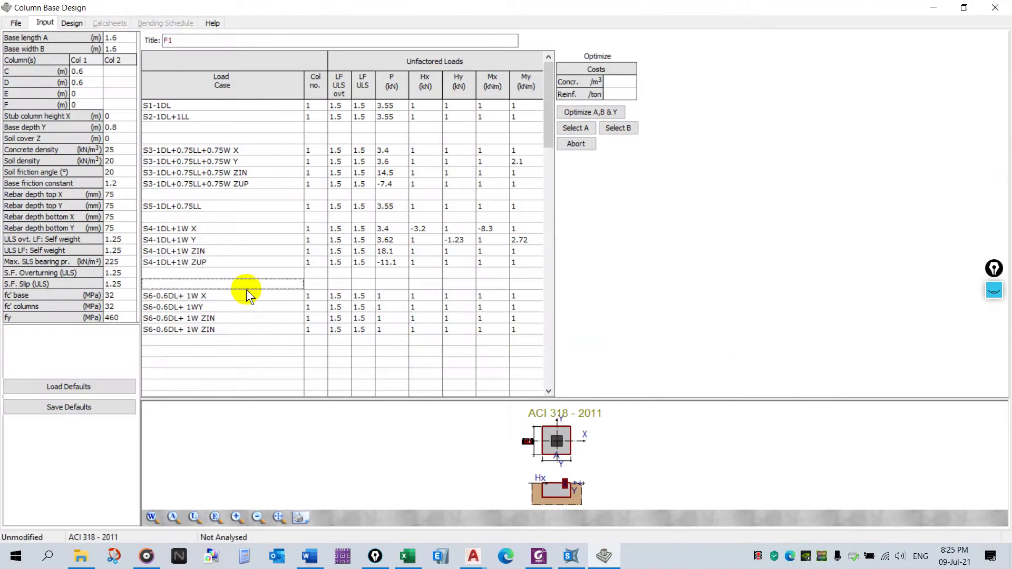
Step: Switch to SAP2000 and look through the joint reaction combination list for a service combination of 0.6DL with 1W
click(195, 296)
click(571, 556)
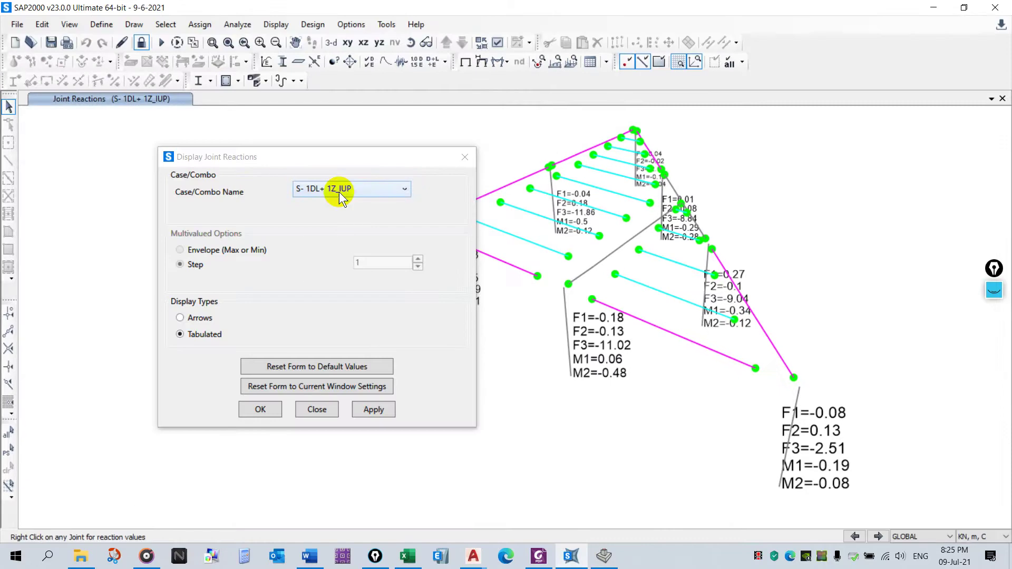
click(376, 192)
scroll(367, 340, up, 3)
scroll(367, 339, up, 2)
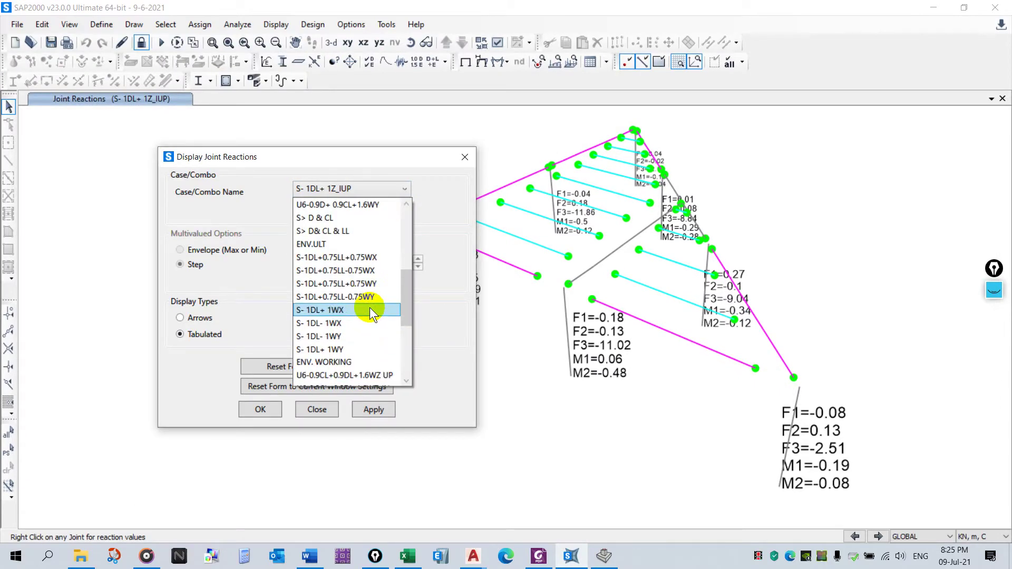
scroll(375, 323, down, 4)
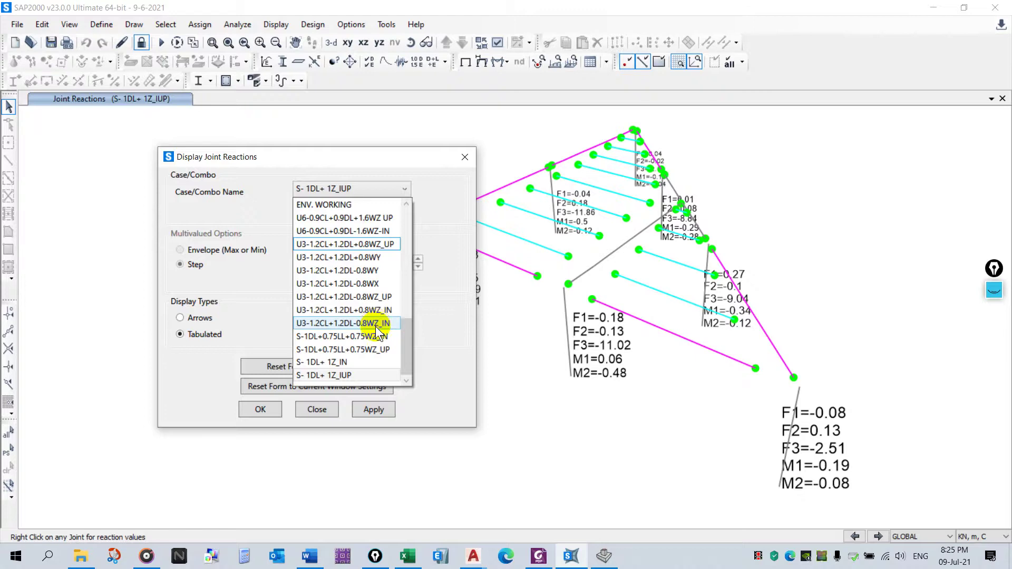
scroll(375, 327, up, 4)
scroll(359, 339, up, 5)
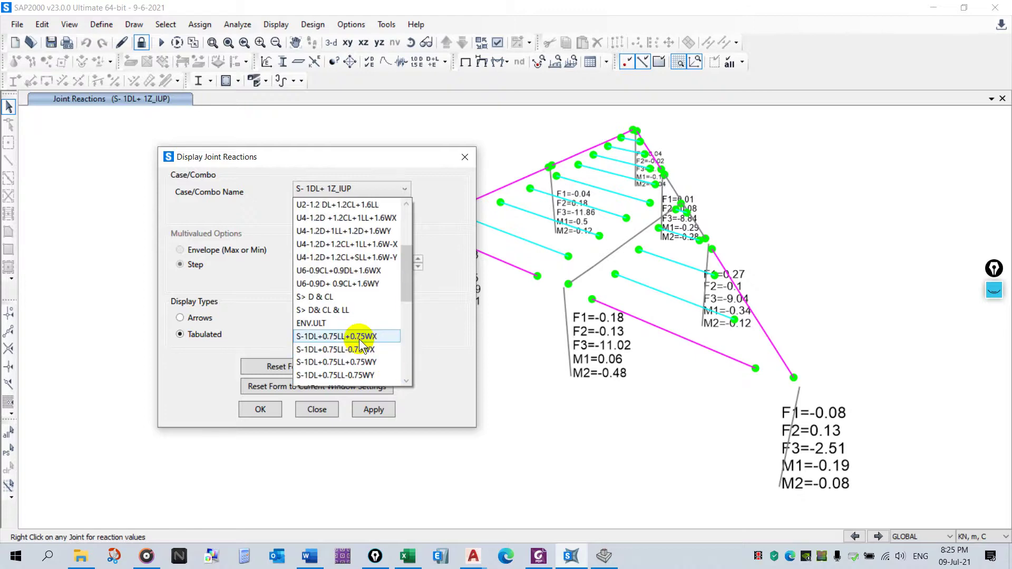
scroll(358, 327, down, 2)
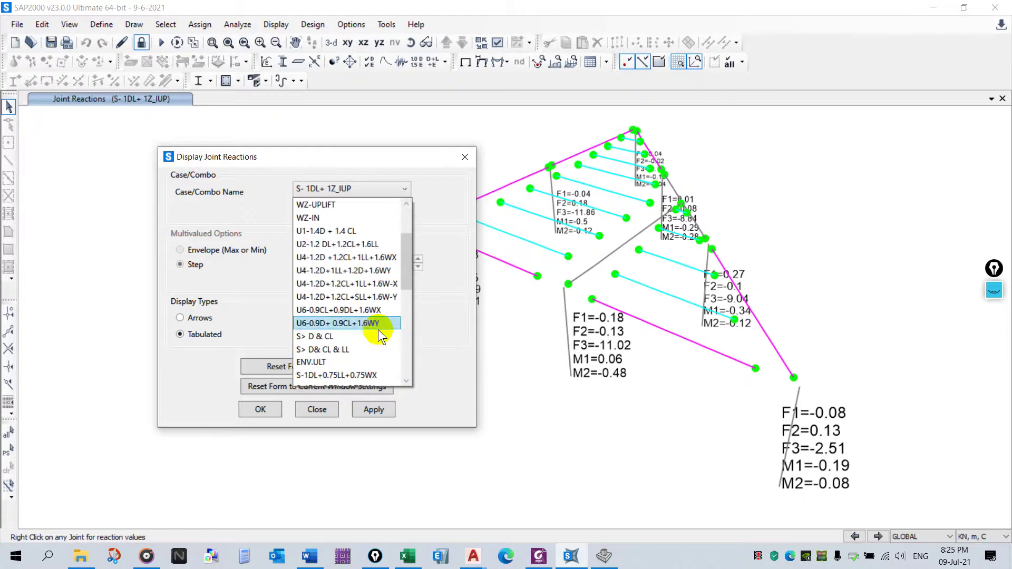
scroll(384, 315, down, 4)
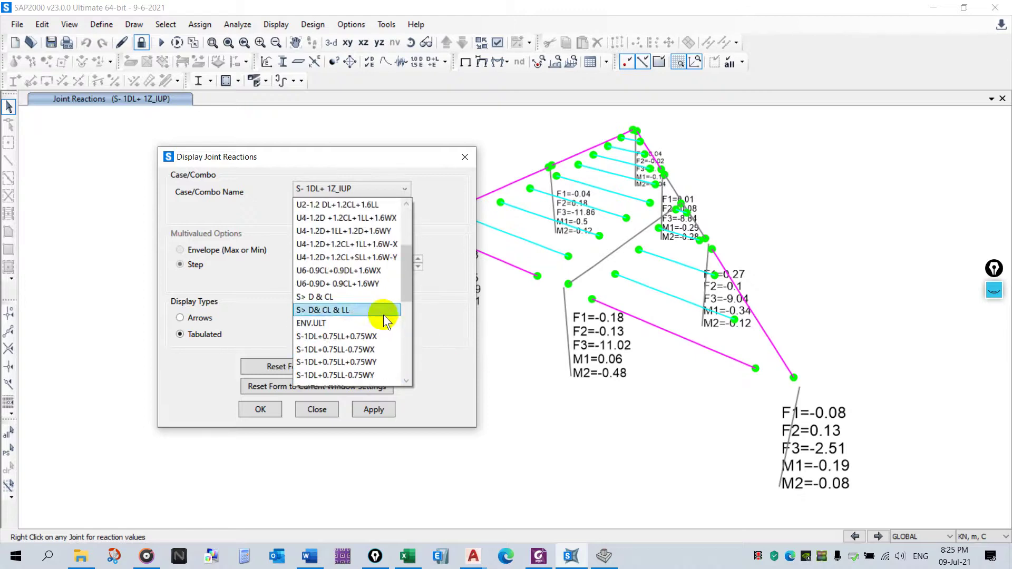
click(464, 156)
click(465, 157)
Step: Open the load combination definitions and copy the name of combination S- 1DL+ 1WX without changing its data
click(102, 24)
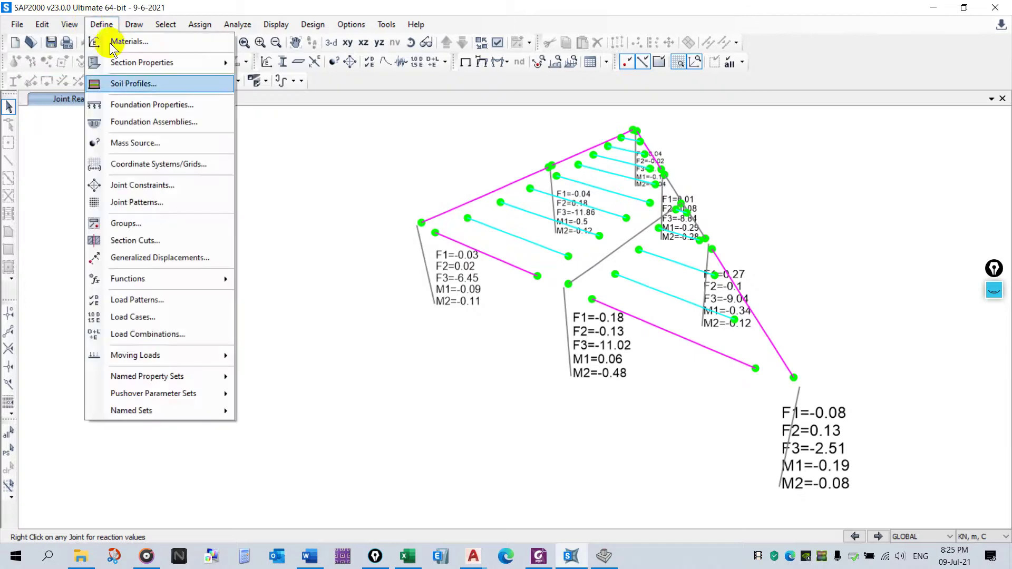
click(207, 335)
scroll(458, 309, down, 6)
scroll(457, 308, up, 3)
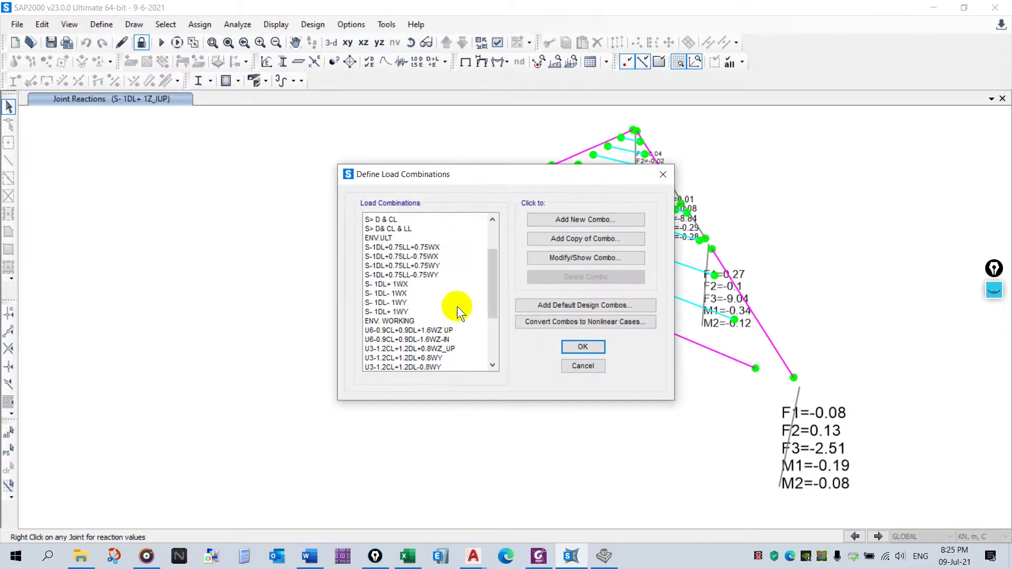
click(423, 328)
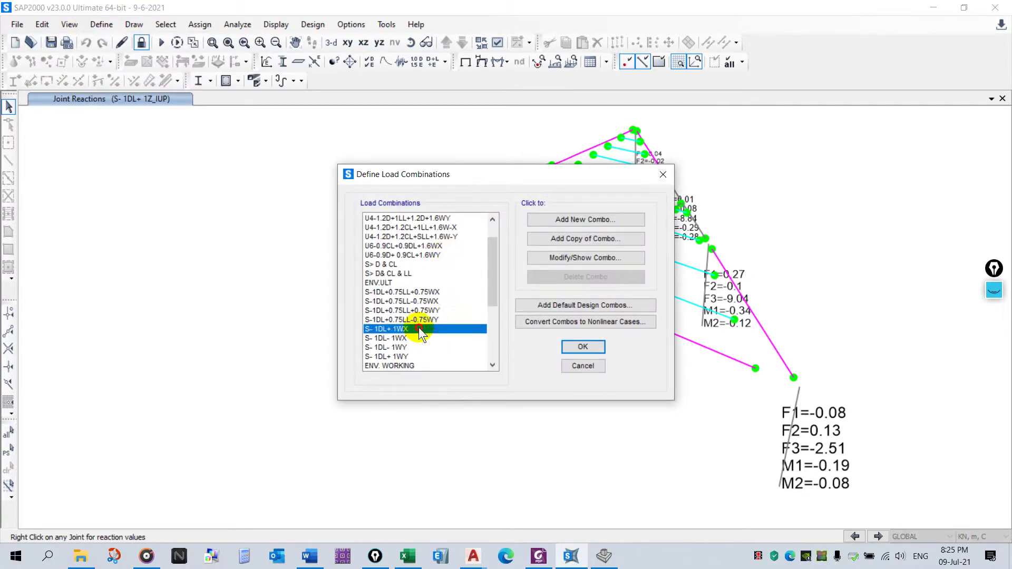
click(567, 257)
click(610, 161)
drag(610, 161, 533, 163)
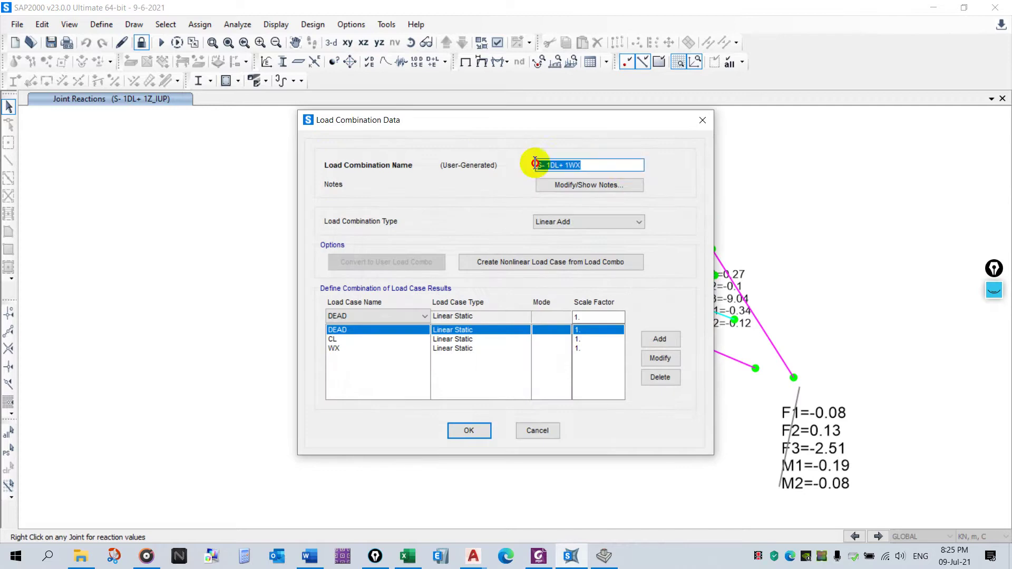
key(Escape)
click(583, 239)
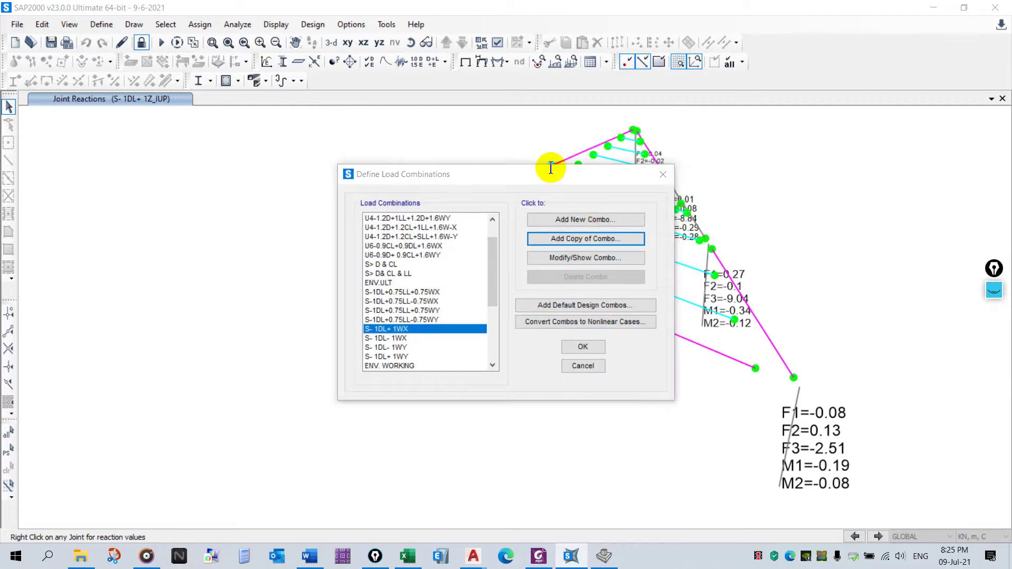
key(Escape)
scroll(442, 337, down, 5)
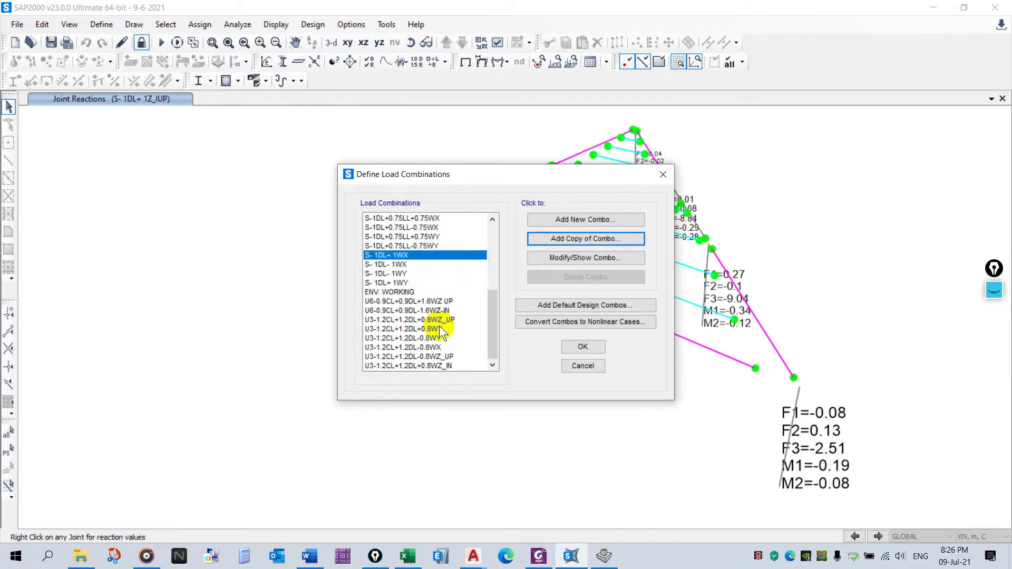
scroll(441, 331, up, 2)
scroll(441, 331, up, 4)
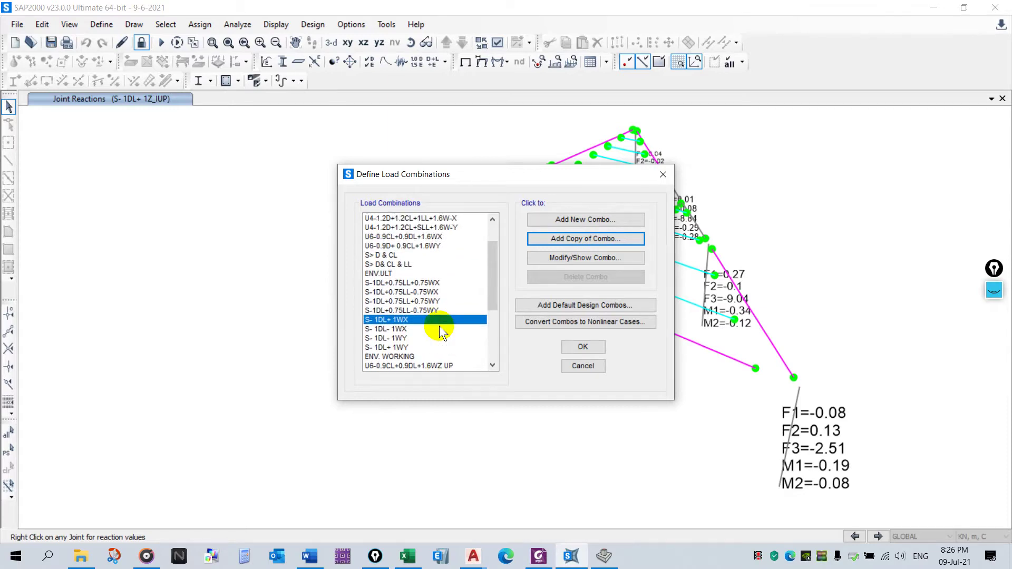
scroll(439, 326, down, 2)
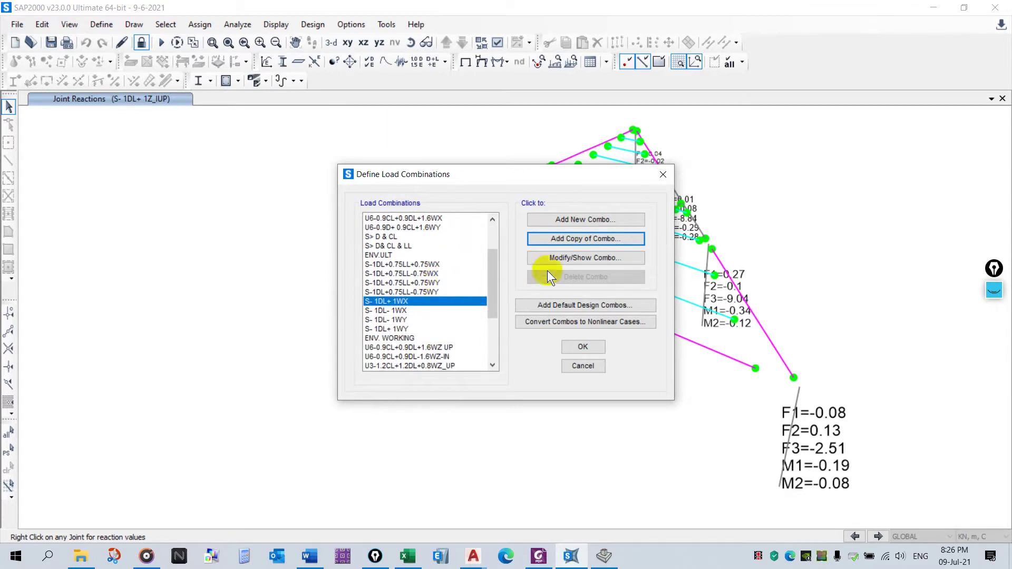
Step: Add a copy of combination S- 1DL+ 1WX and name it S- 0.6DL+ 1WX
click(575, 238)
key(ctrl+v)
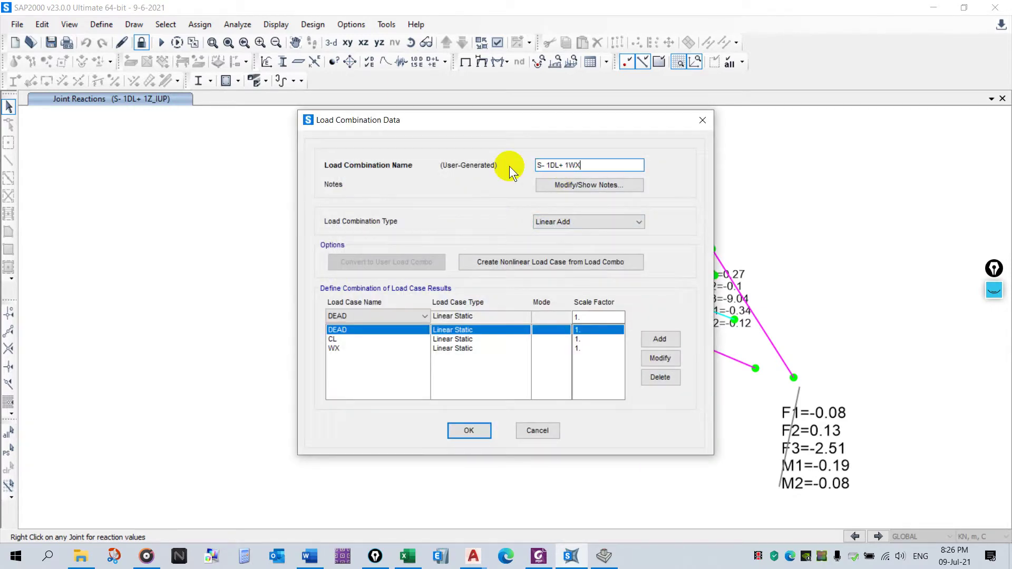
click(547, 165)
key(BackSpace)
text(0.6)
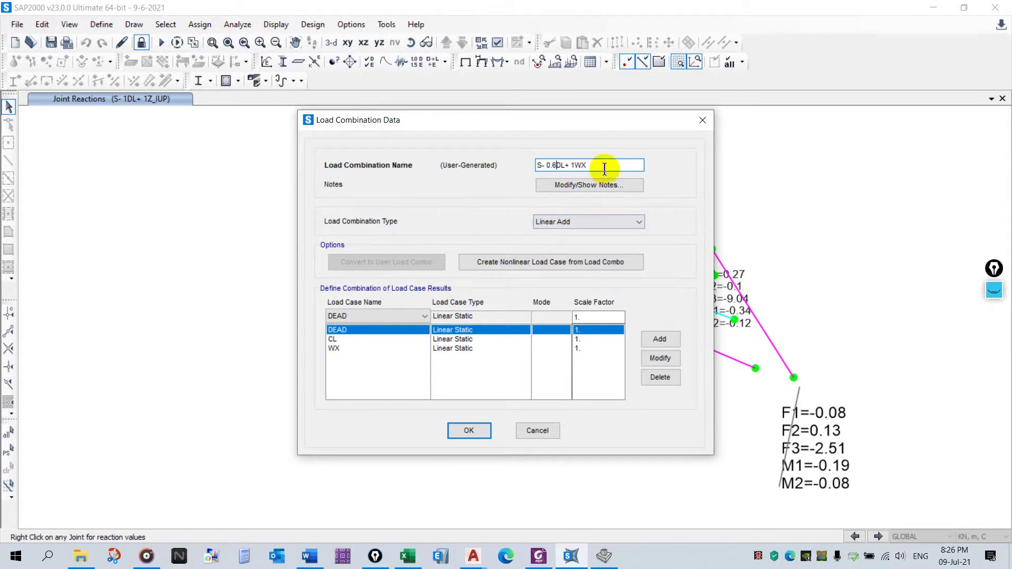
Step: Set the scale factors of DEAD and CL to 0.6 in S- 0.6DL+ 1WX and accept the combination
click(376, 349)
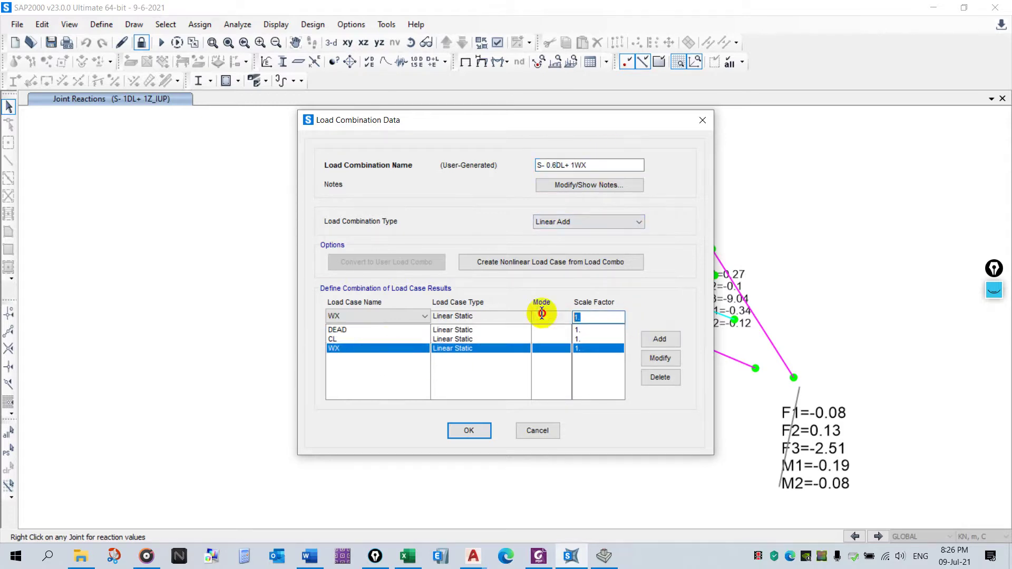
click(384, 330)
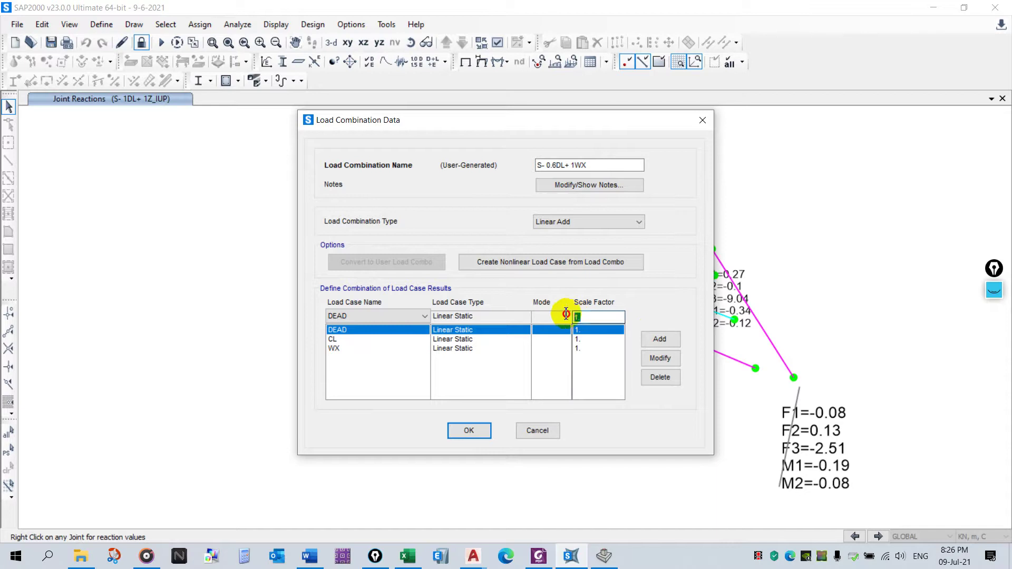
double_click(598, 317)
text(0.6)
click(659, 358)
click(601, 338)
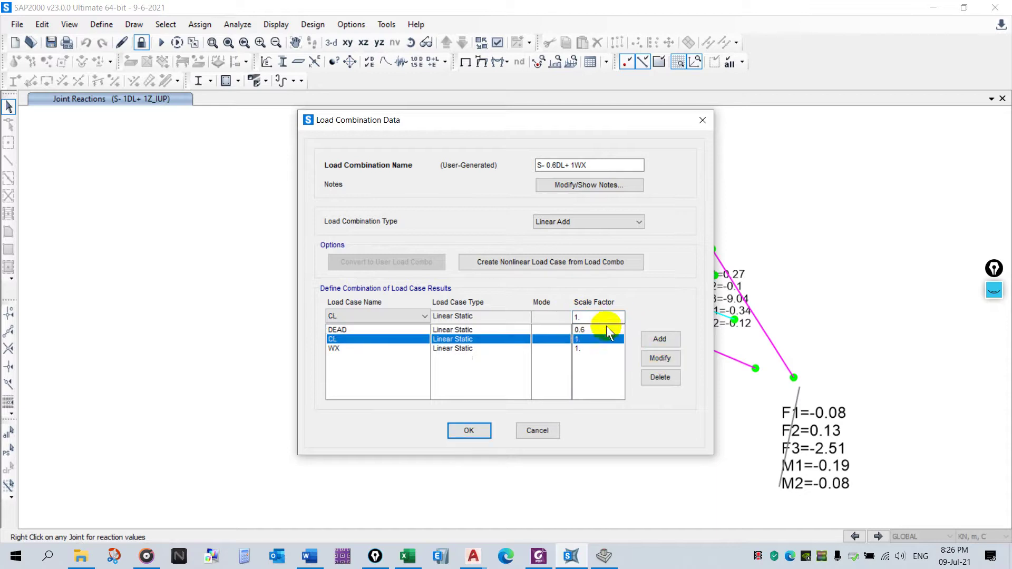
double_click(598, 317)
text(0.6)
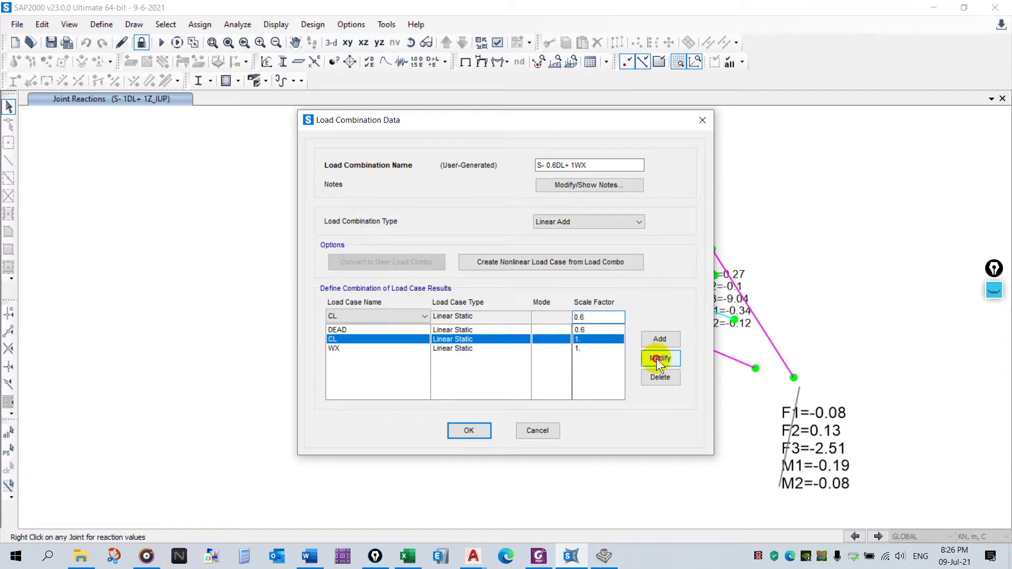
click(659, 358)
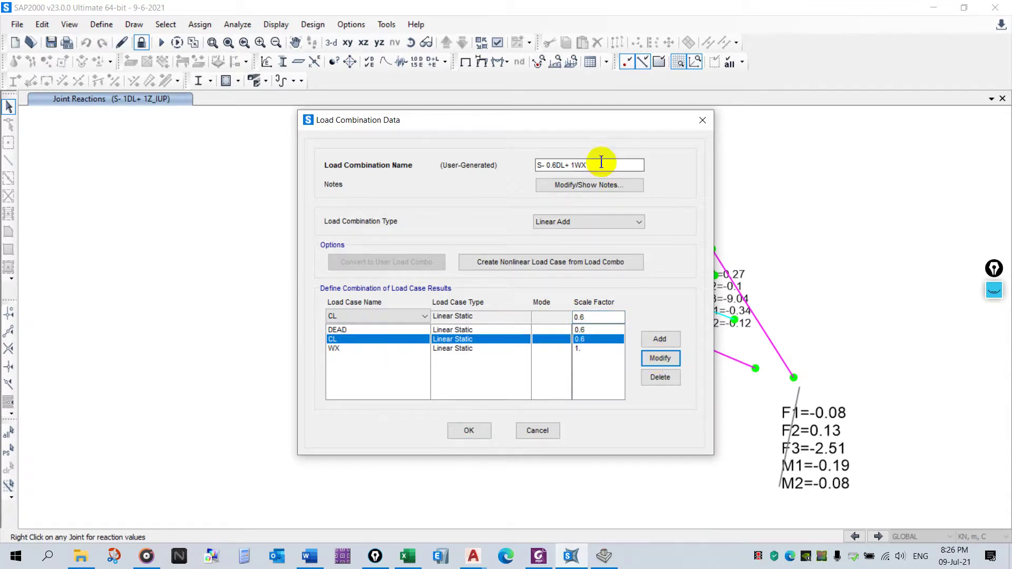
click(471, 429)
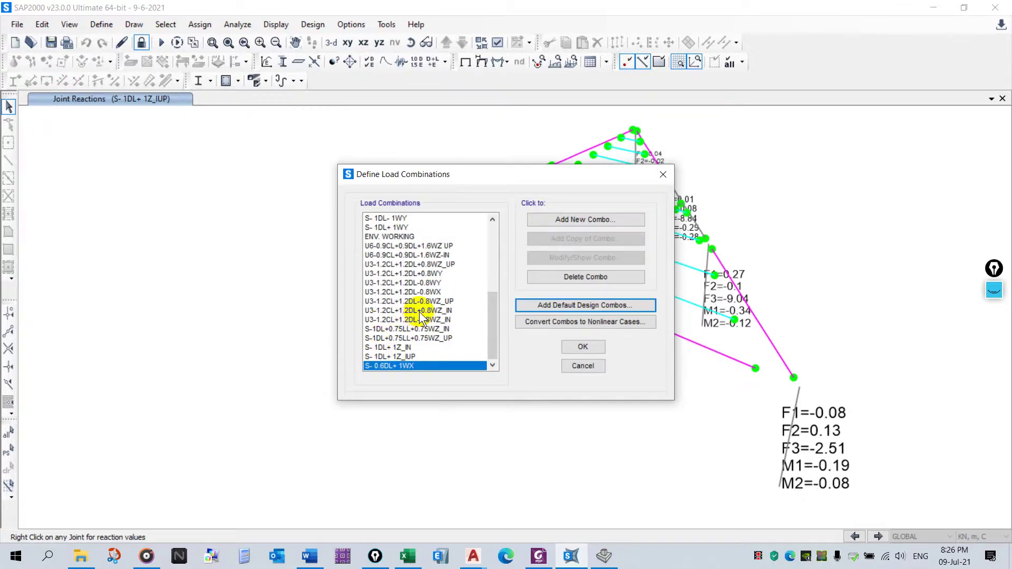
Step: Add a copy of combination S- 1DL+ 1WY, reusing its name changed to S- 0.6DL+ 1WY
click(448, 331)
scroll(441, 274, up, 3)
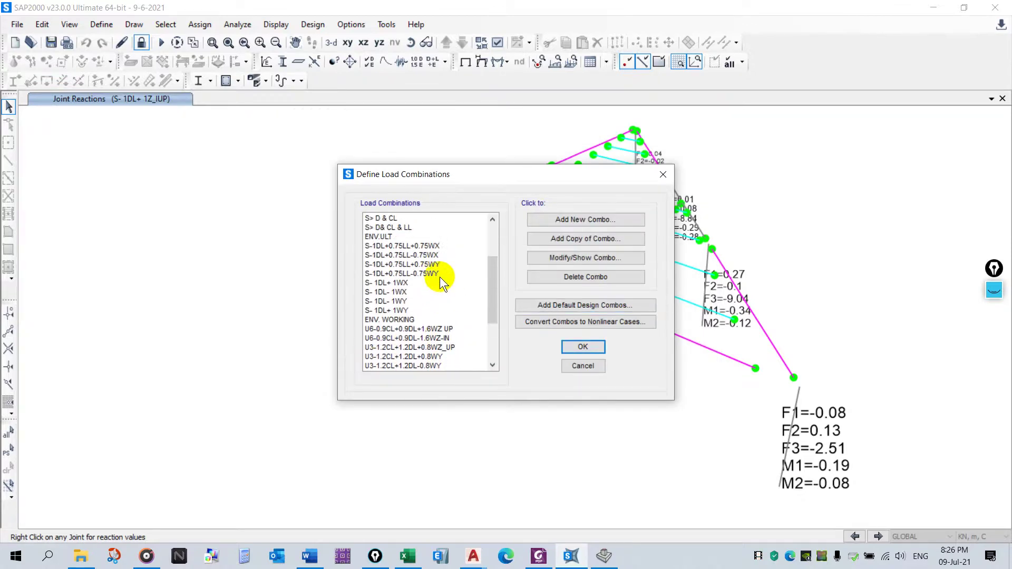
click(422, 309)
click(587, 257)
click(610, 169)
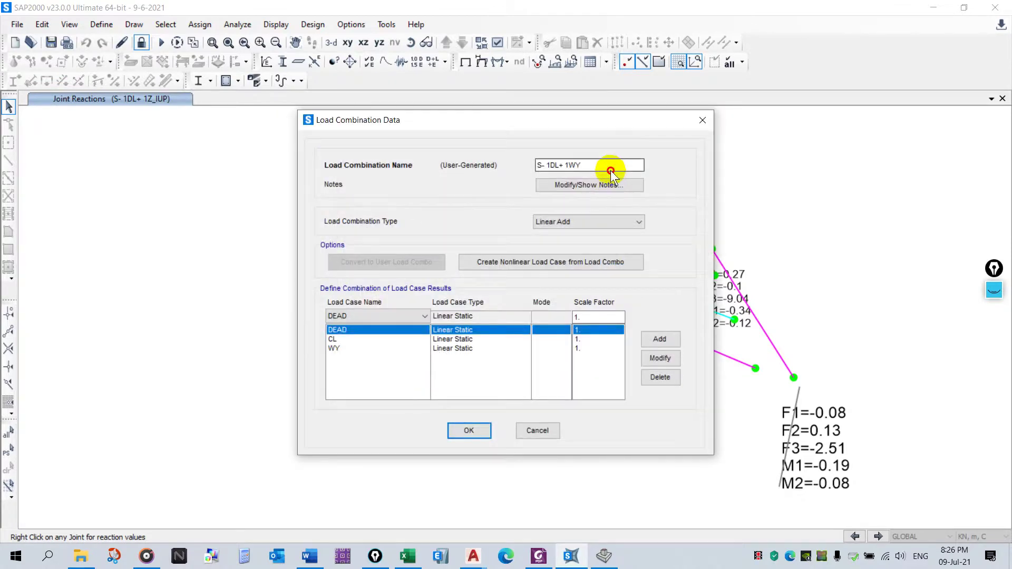
drag(605, 163, 497, 162)
key(ctrl+c)
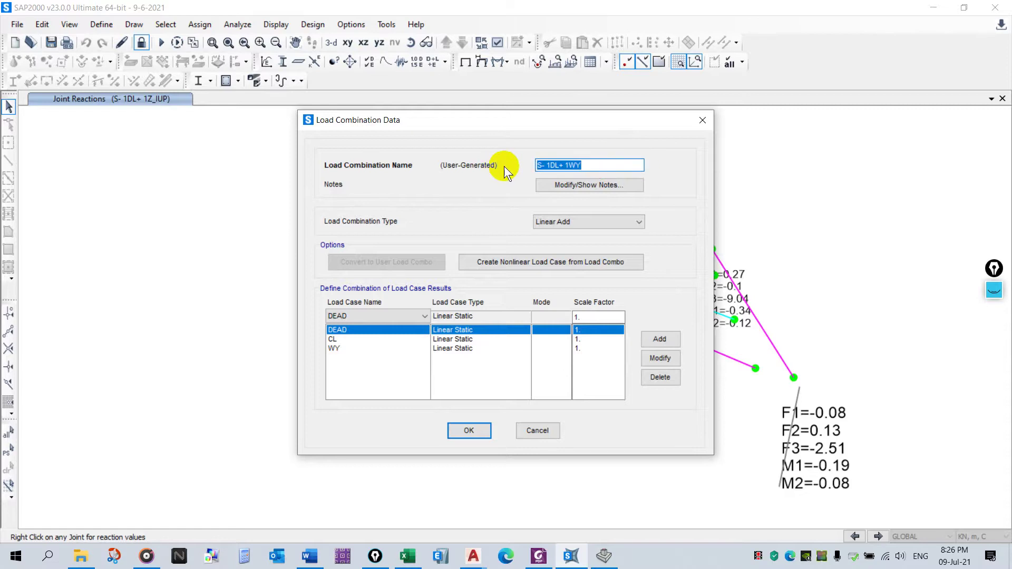
key(Return)
click(593, 236)
drag(606, 165, 547, 165)
key(ctrl+v)
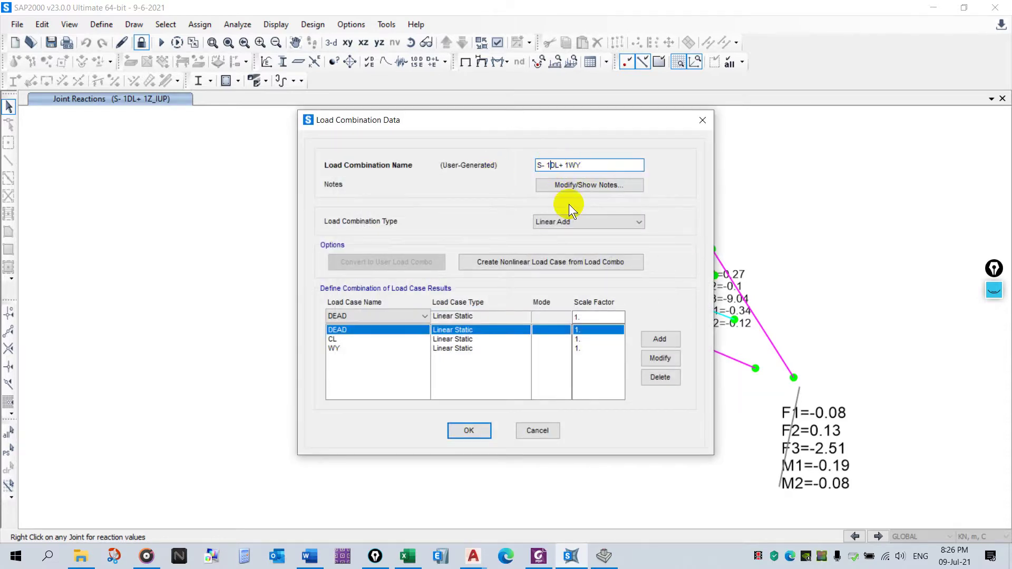
text(0.6)
Step: Set the scale factors of DEAD and CL to 0.6 in S- 0.6DL+ 1WY and accept the combination definitions
double_click(585, 317)
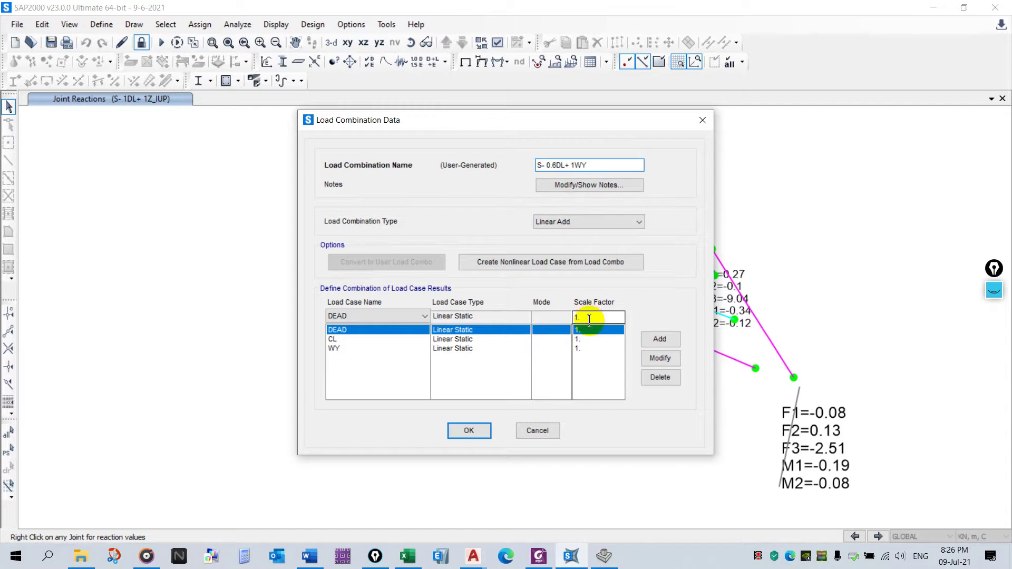
text(0.6)
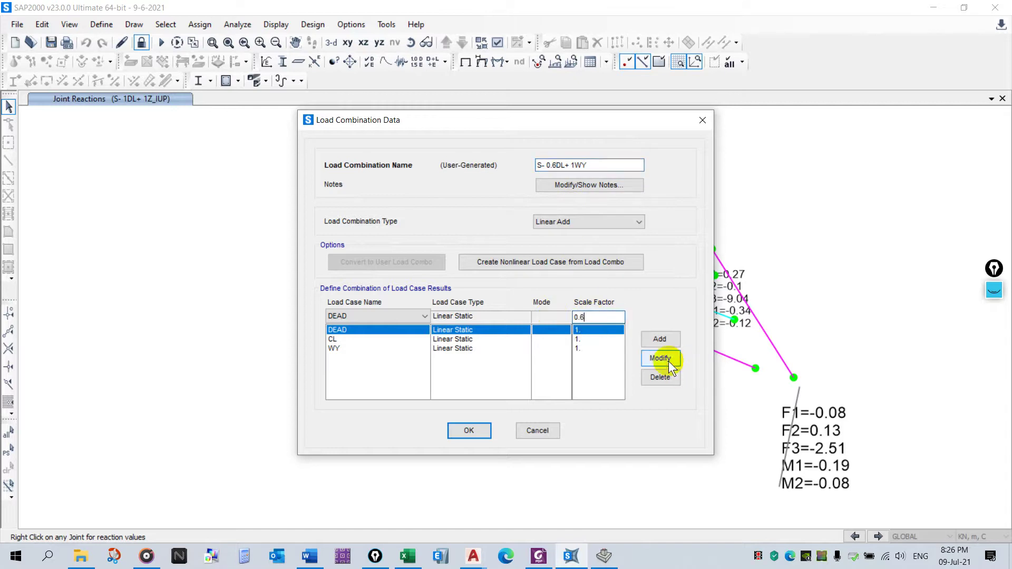
click(665, 360)
click(606, 339)
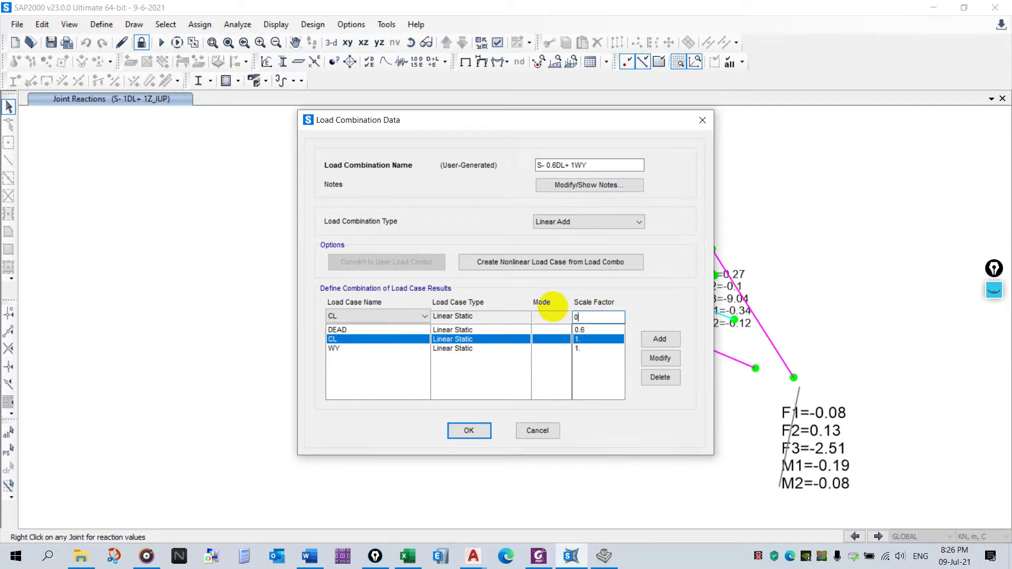
text(0.6)
click(660, 359)
click(466, 434)
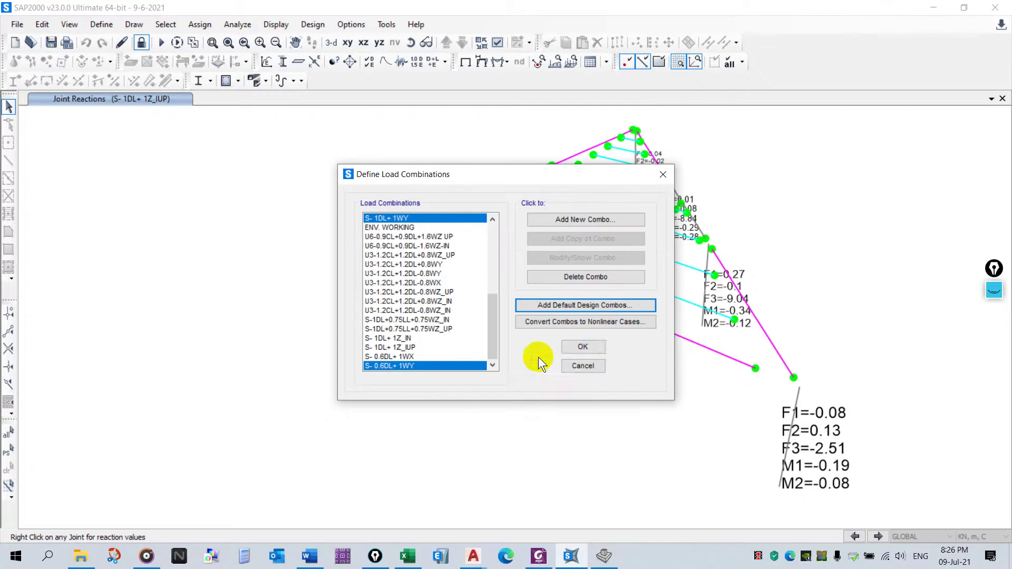
click(584, 347)
Step: Open the load combination definitions and copy the name of combination S- 0.6DL+ 1WX
click(101, 25)
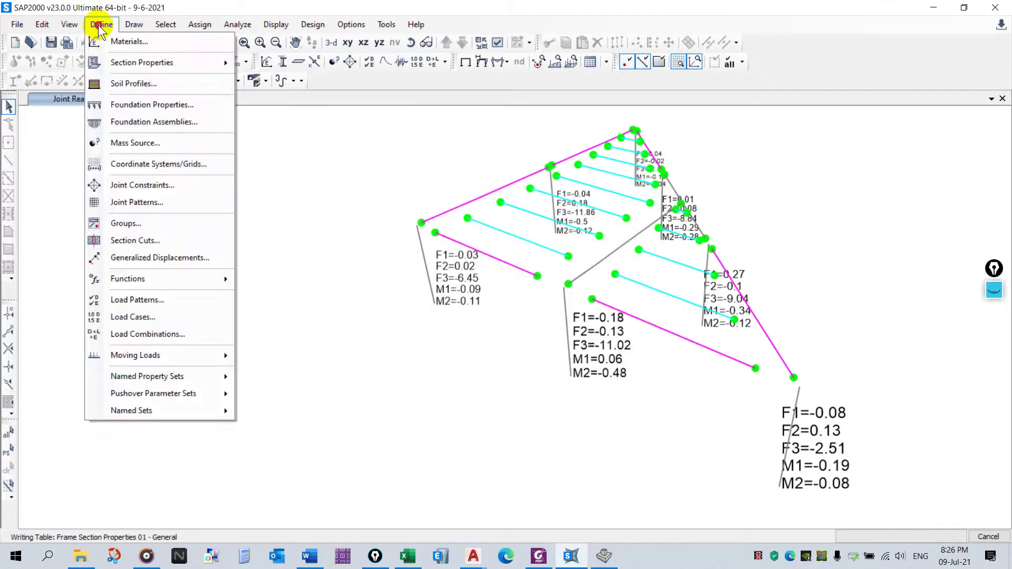
click(197, 319)
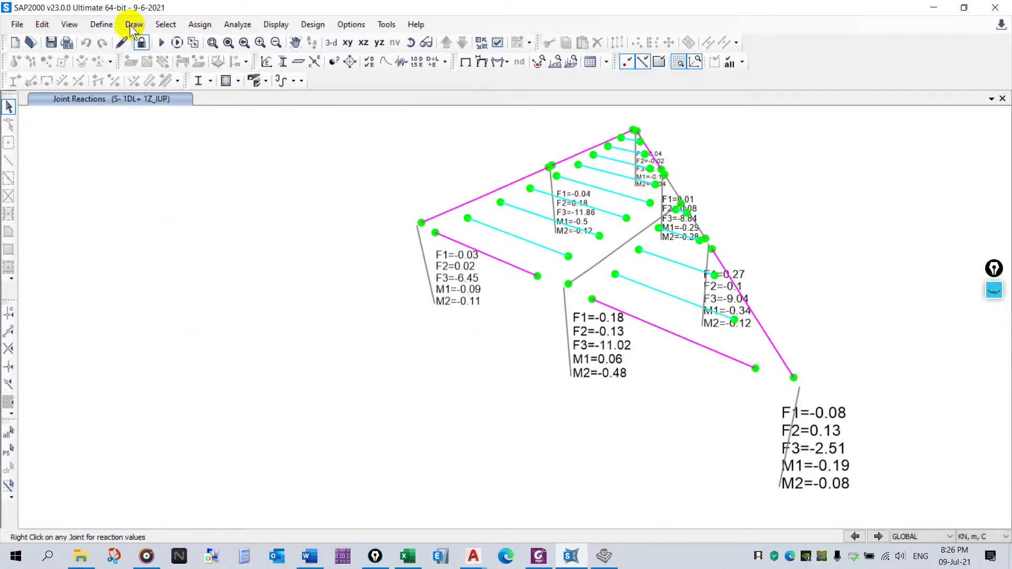
click(101, 24)
click(176, 333)
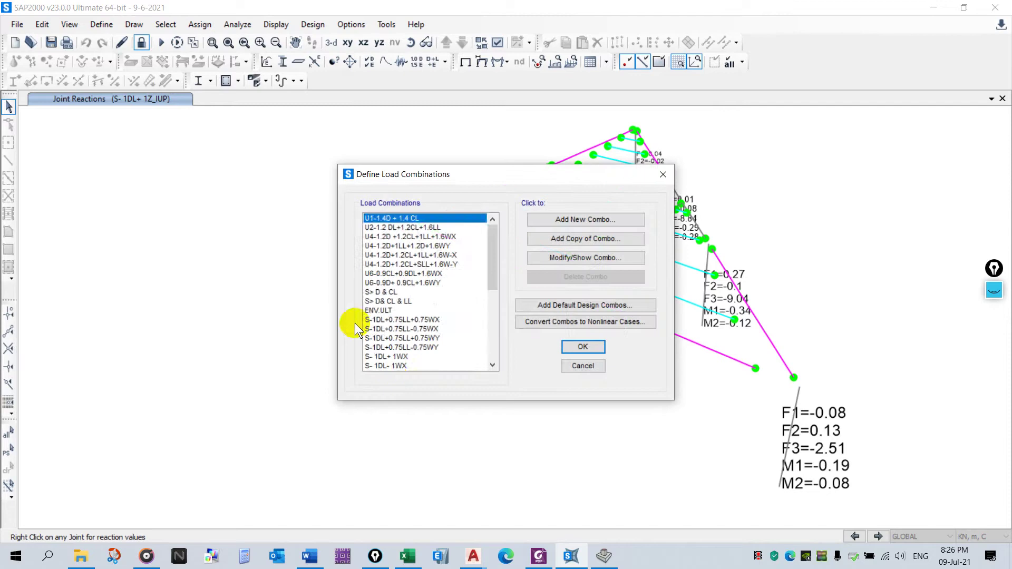
scroll(425, 322, down, 10)
scroll(441, 356, down, 1)
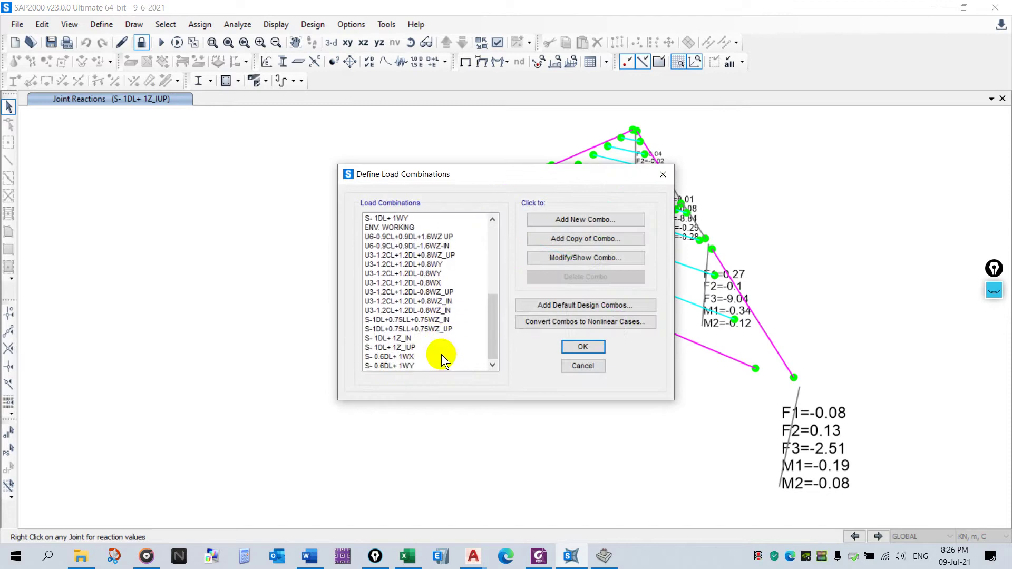
click(440, 357)
click(590, 257)
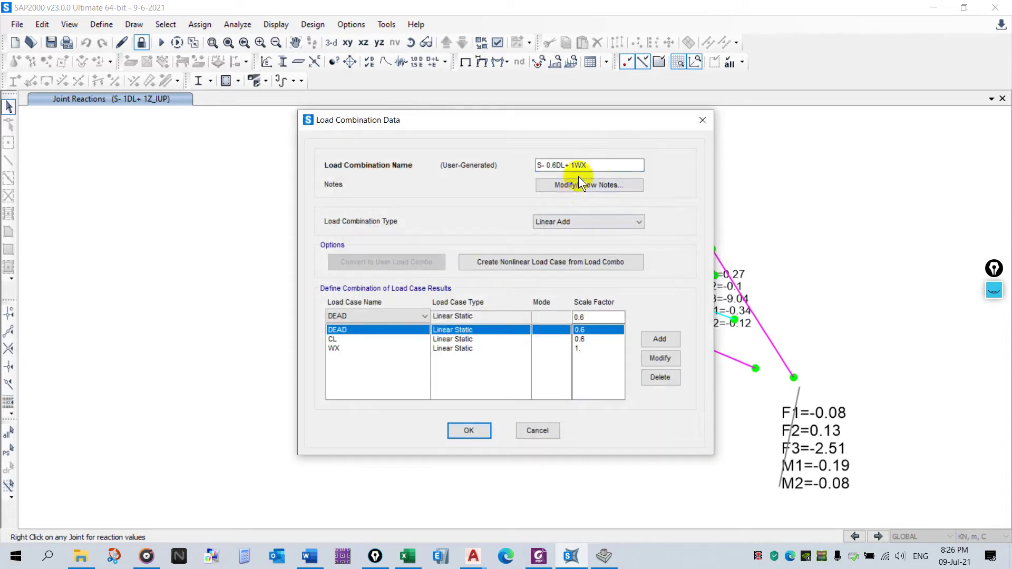
click(595, 164)
drag(596, 164, 436, 150)
key(ctrl+c)
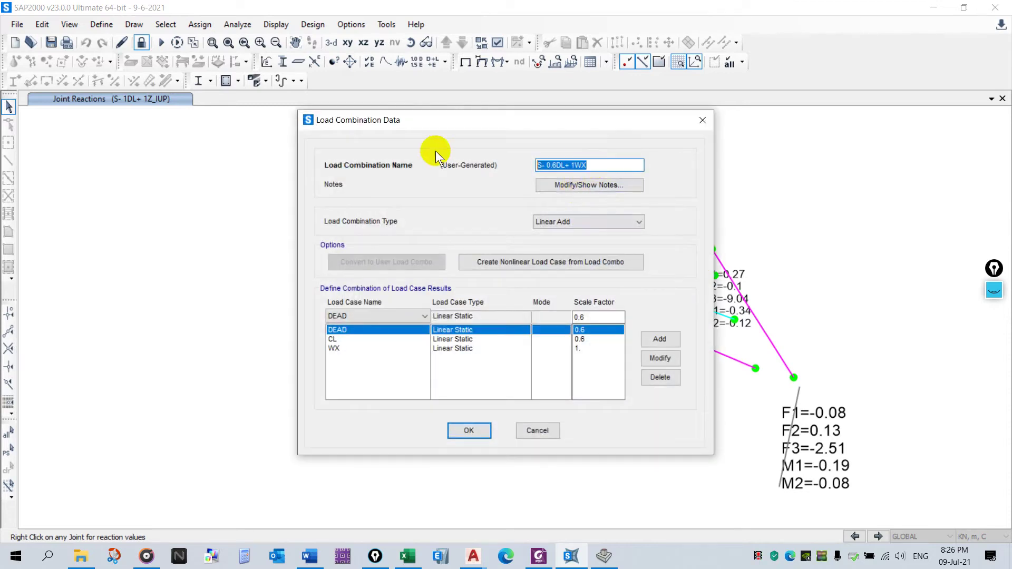
key(Escape)
Step: Add a copy of combination S- 0.6DL+ 1WX, reusing its name changed to S- 0.6DL+ 1WZ_IN
click(579, 240)
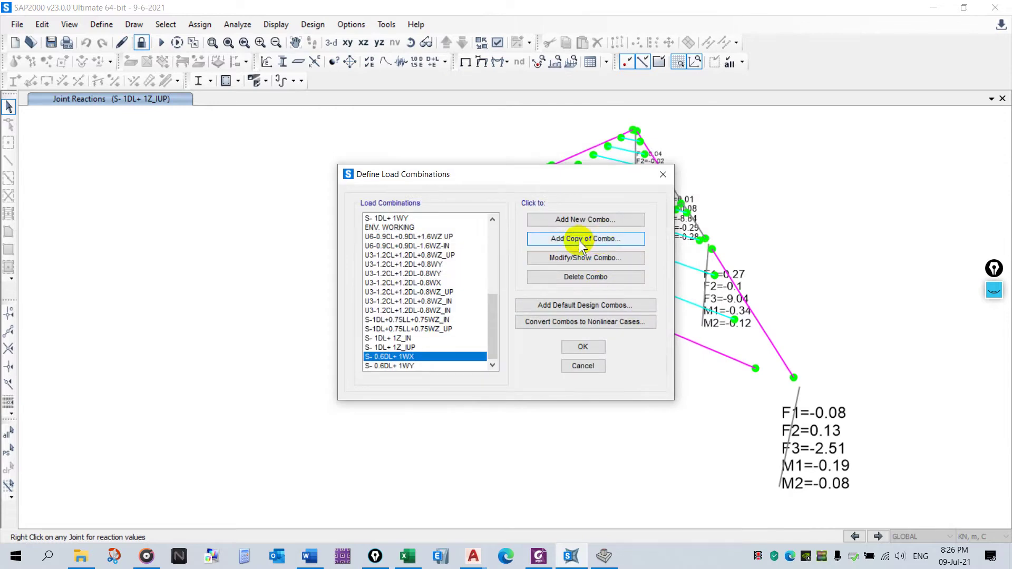
drag(575, 166, 493, 169)
key(ctrl+v)
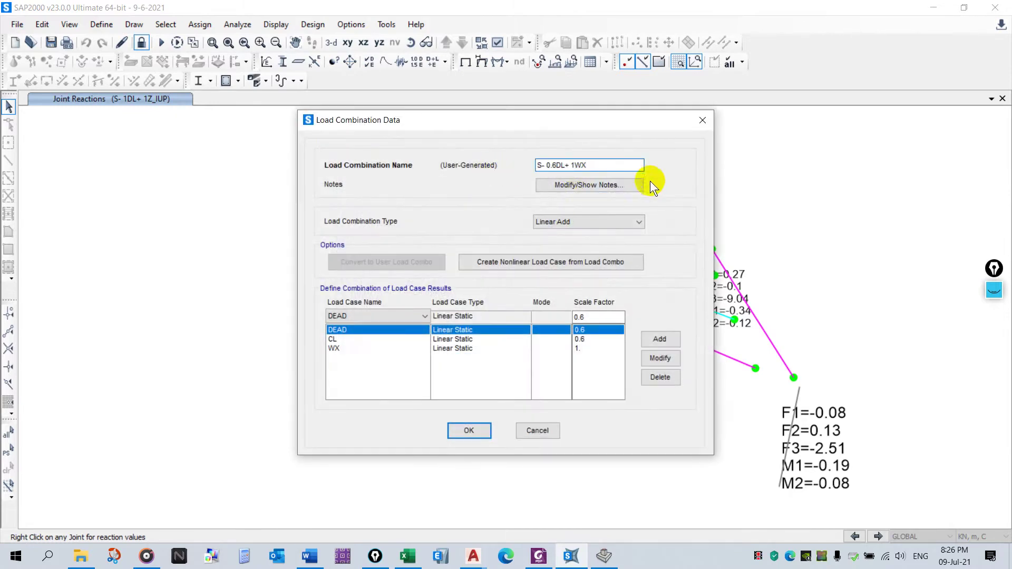
key(BackSpace)
text(Z)
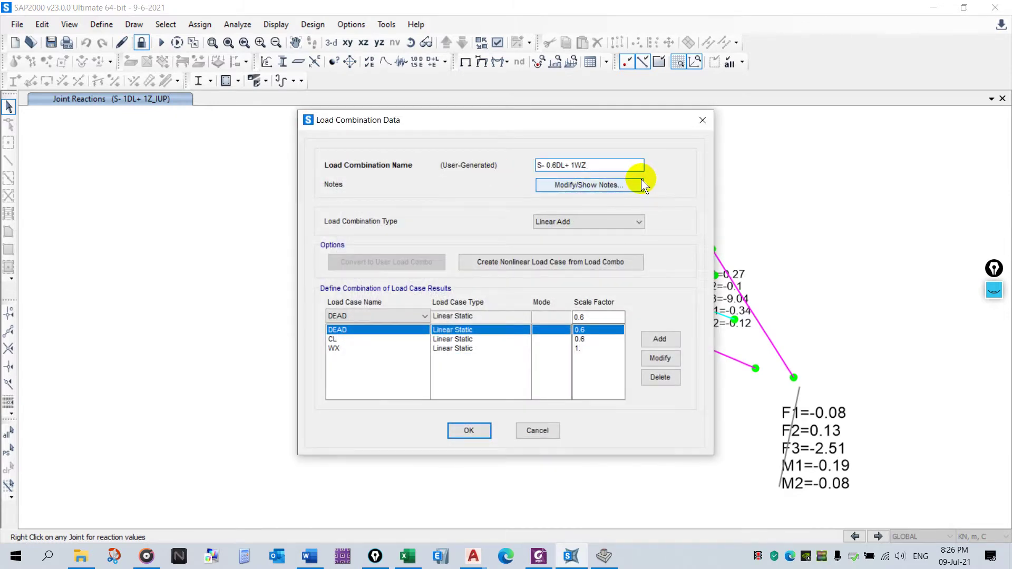
text(_IN)
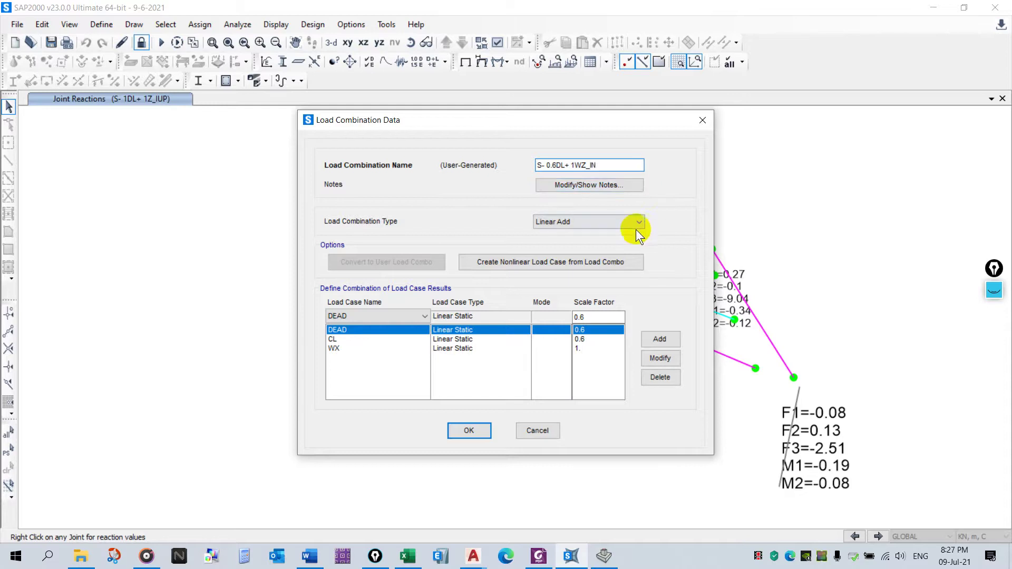
Step: Replace load case WX with WZ-IN in S- 0.6DL+ 1WZ_IN and accept the combination
click(351, 348)
click(369, 318)
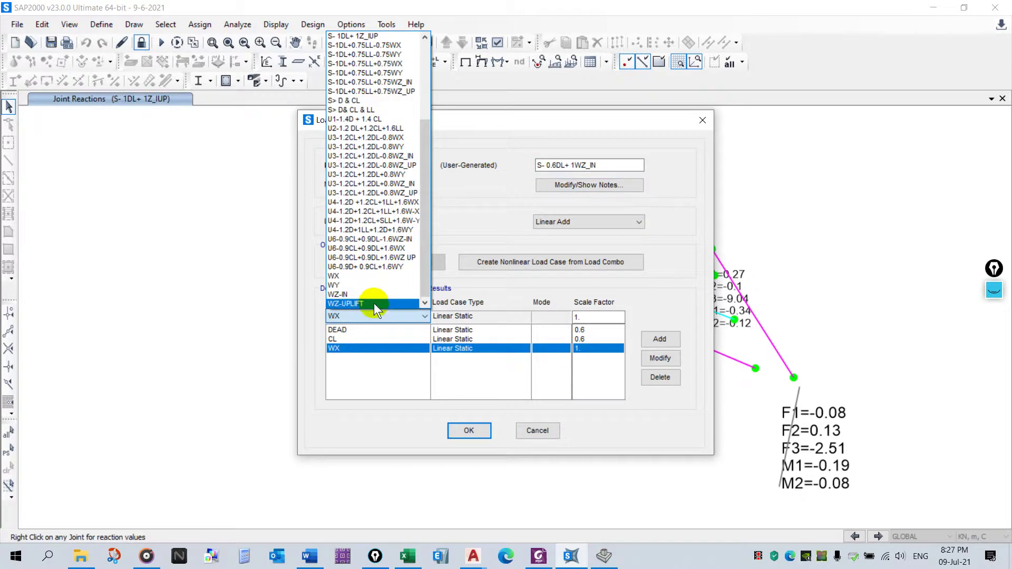
click(375, 296)
click(649, 357)
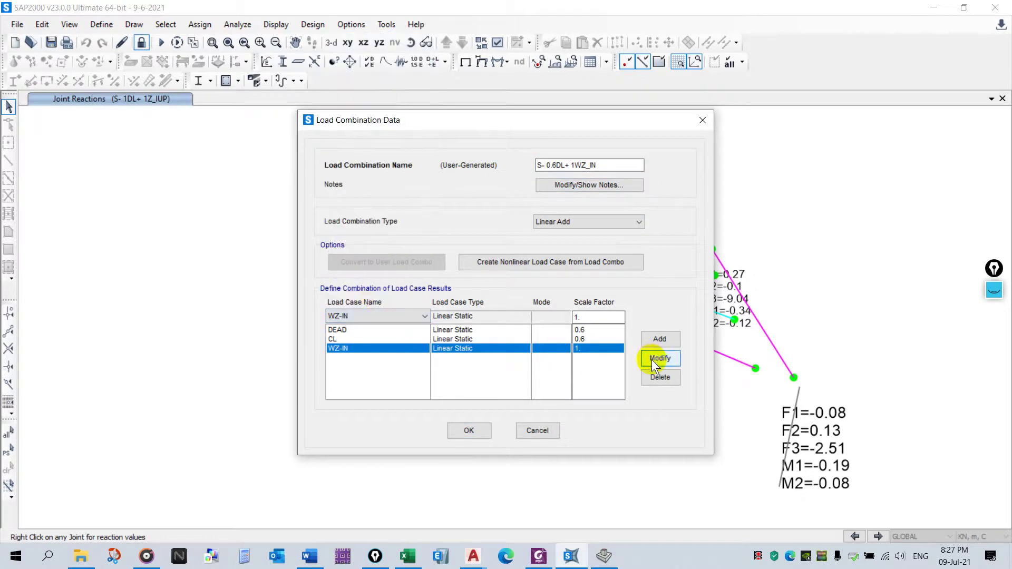
click(460, 431)
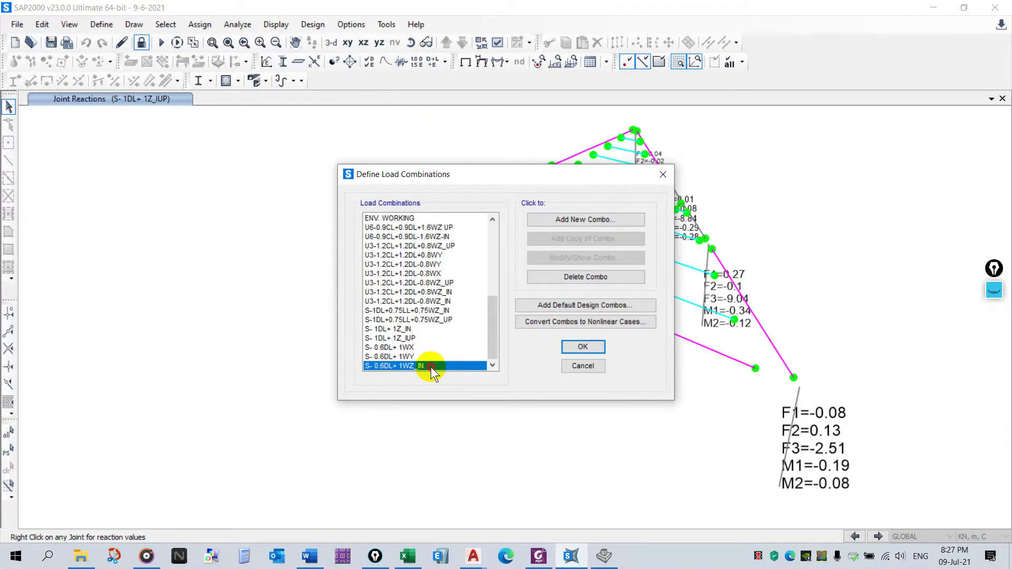
Step: Add a copy of combination S- 0.6DL+ 1WZ_IN, reusing its name changed to S- 0.6DL+ 1WZ_UP
click(596, 259)
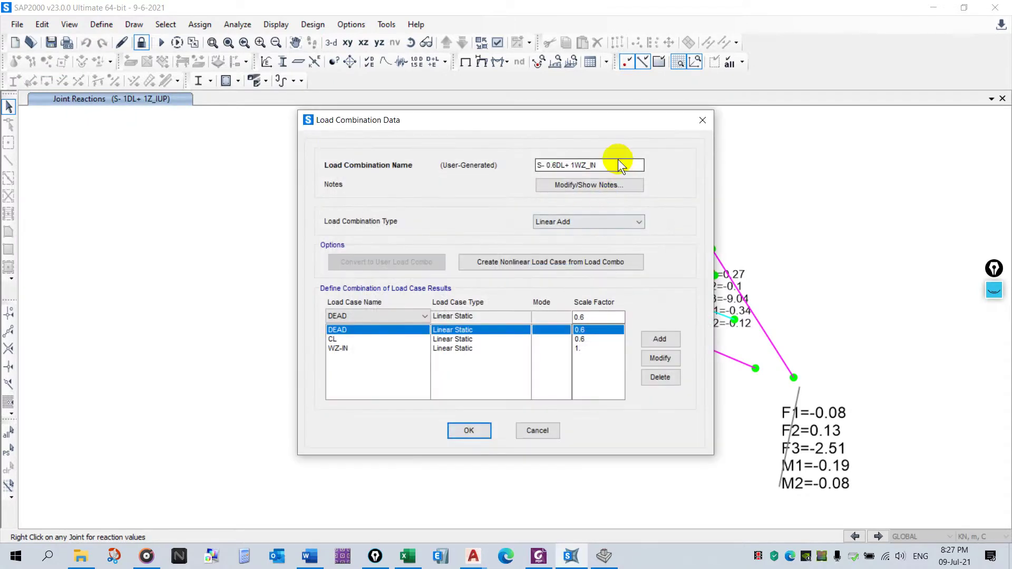
key(Return)
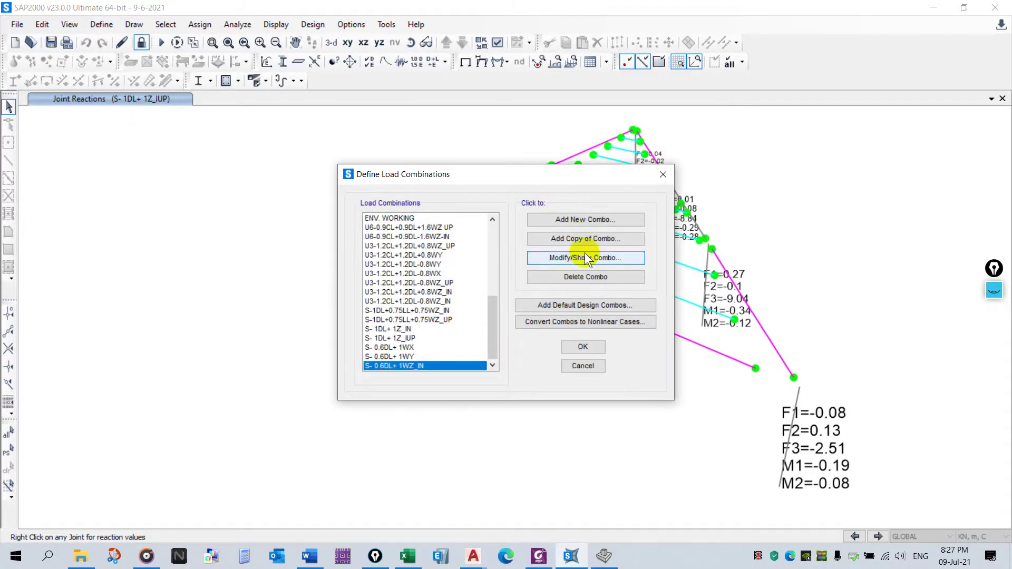
key(Return)
text(S- 0.6DL+ 1WZ_IN)
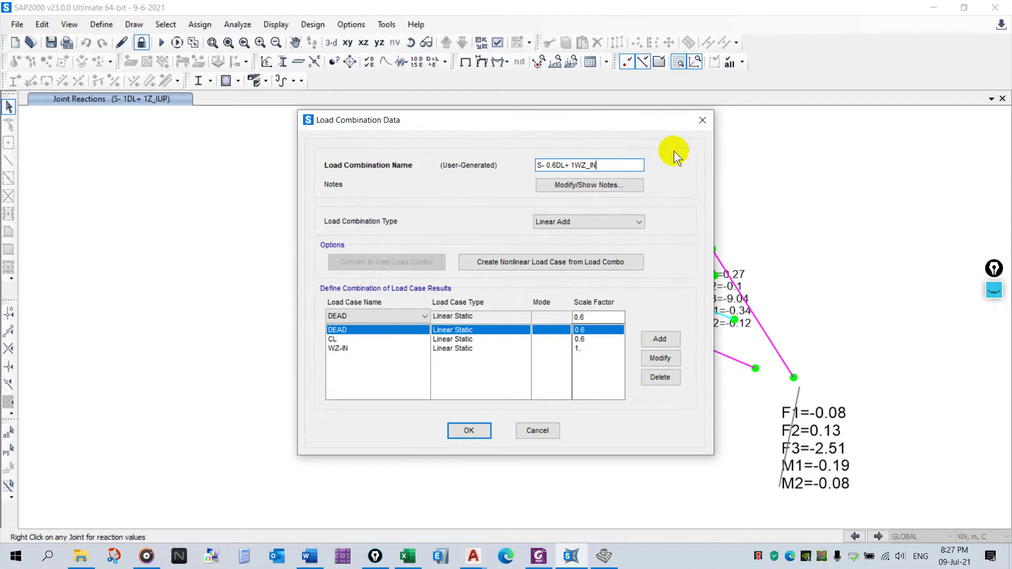
key(BackSpace)
key(BackSpace)
text(UP)
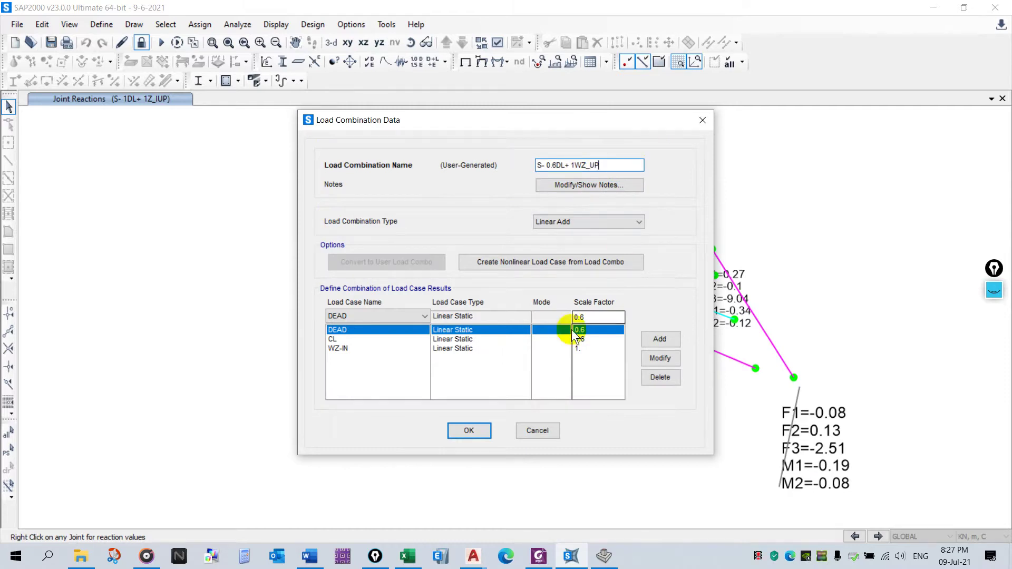
Step: Replace load case WZ-IN with WZ-UPLIFT in S- 0.6DL+ 1WZ_UP and accept the combination
click(367, 348)
click(375, 315)
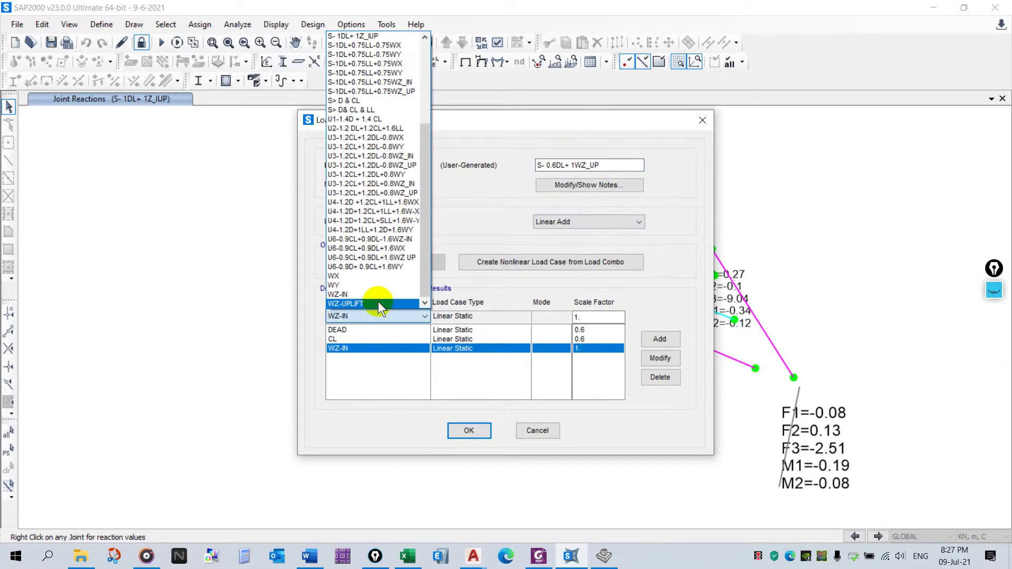
click(379, 299)
click(648, 359)
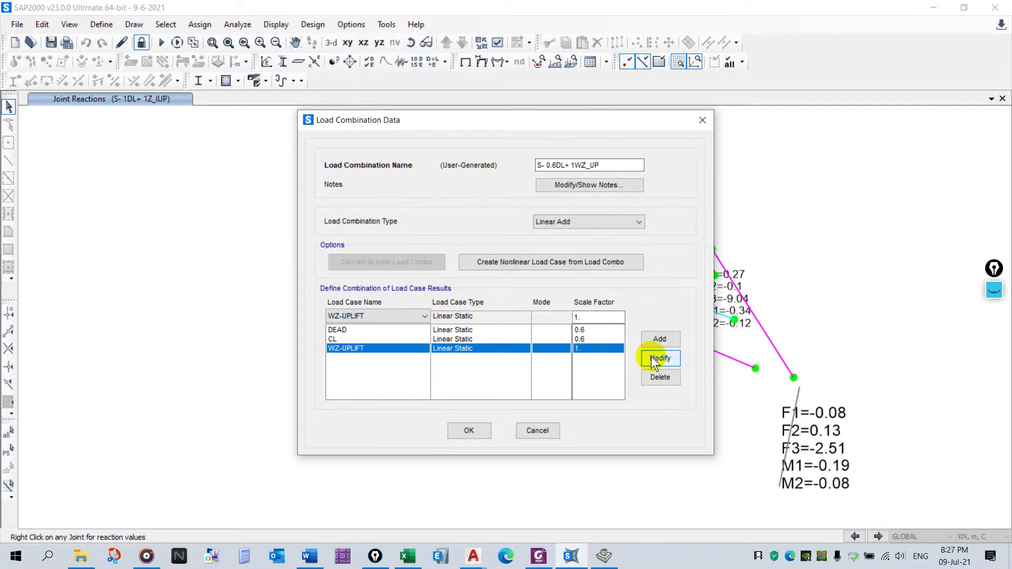
click(470, 431)
Step: Check the load cases of combination S- 0.6DL+ 1WZ_IN and accept the load combination definitions
click(412, 357)
click(569, 257)
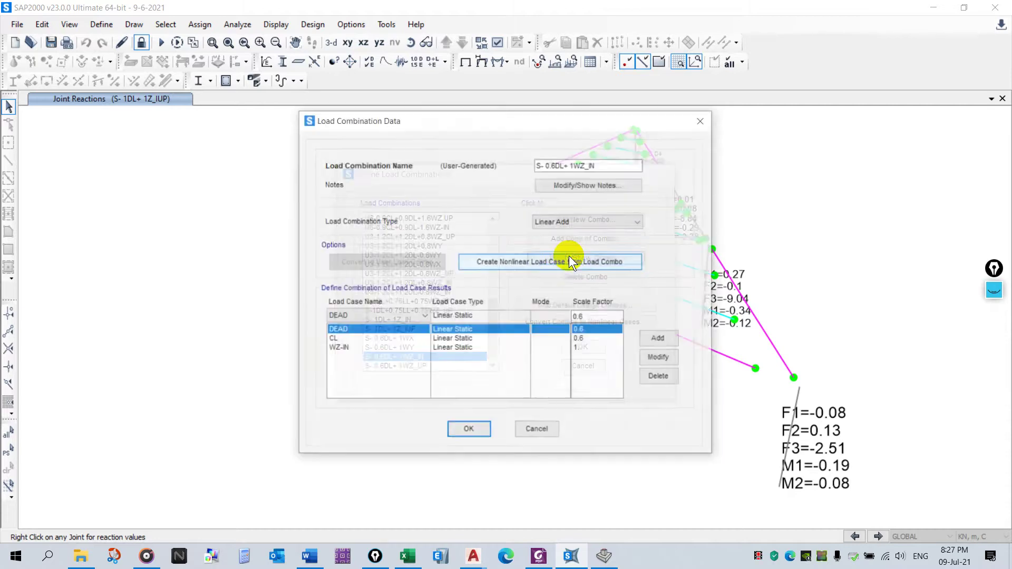
click(485, 427)
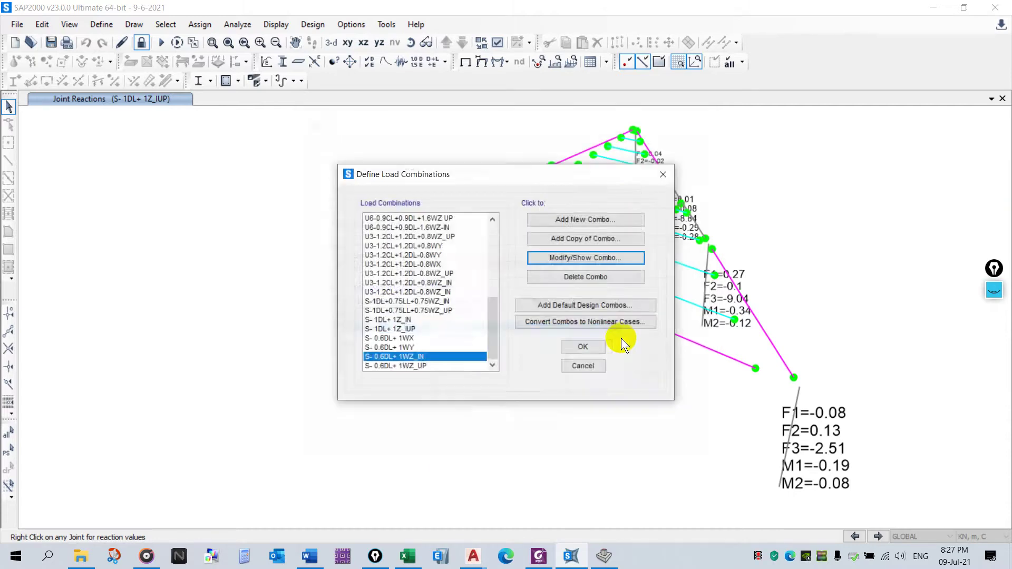
click(591, 353)
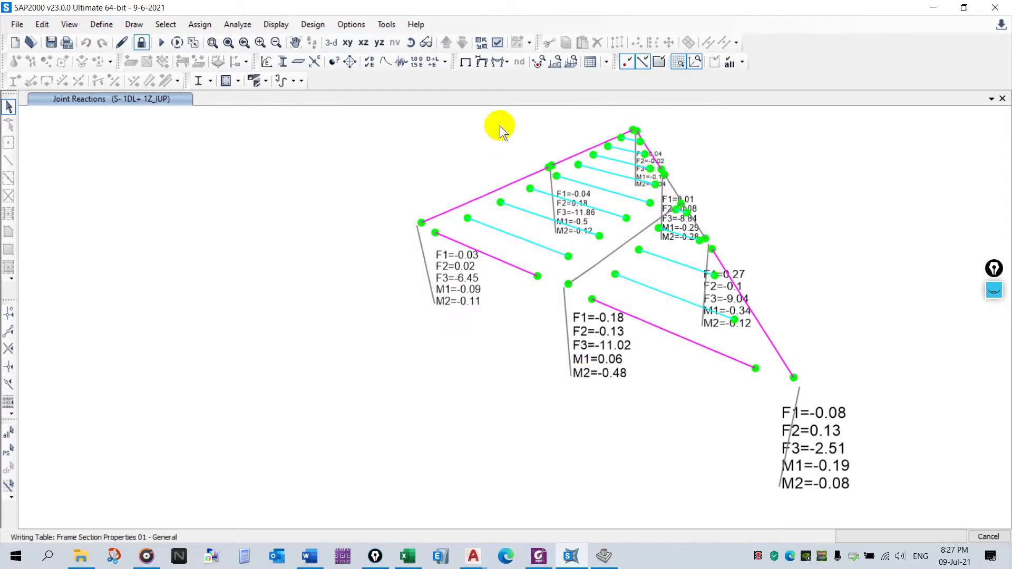
Step: Display the tabulated joint reactions for combination S- 0.6DL+ 1WX, keeping the reactions dialog clear of the model
click(507, 62)
click(525, 98)
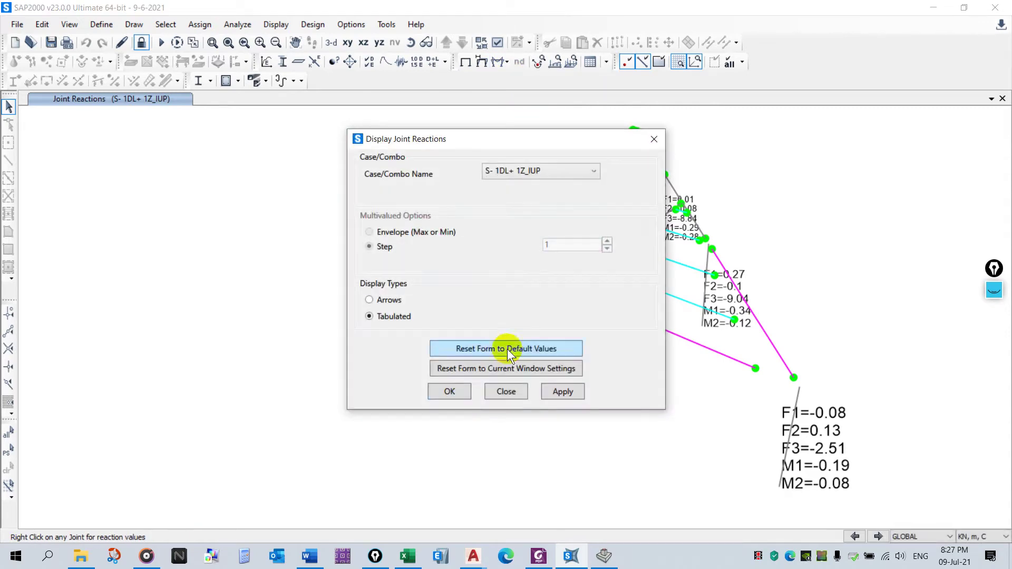
click(551, 172)
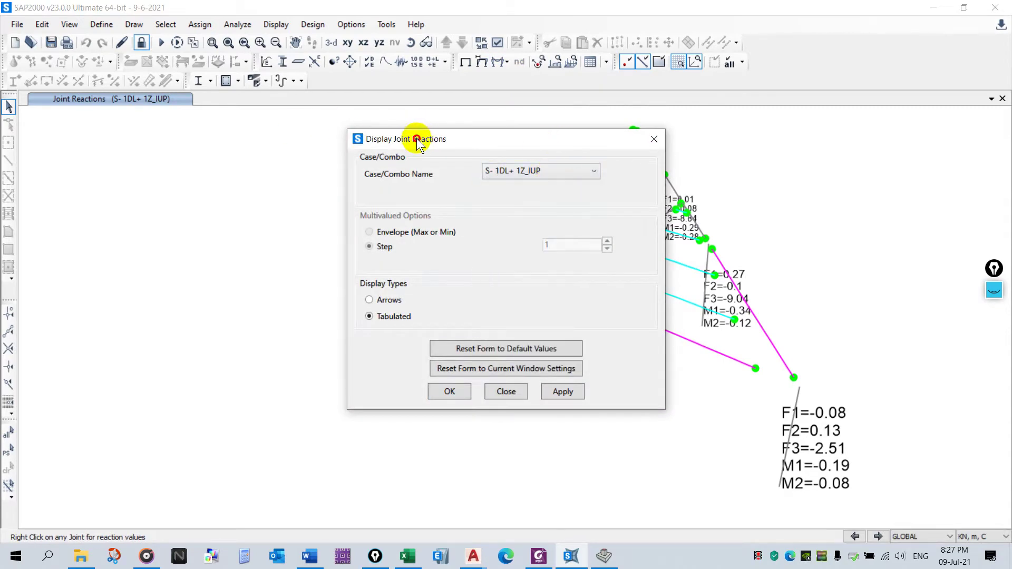
drag(425, 136, 133, 128)
click(196, 164)
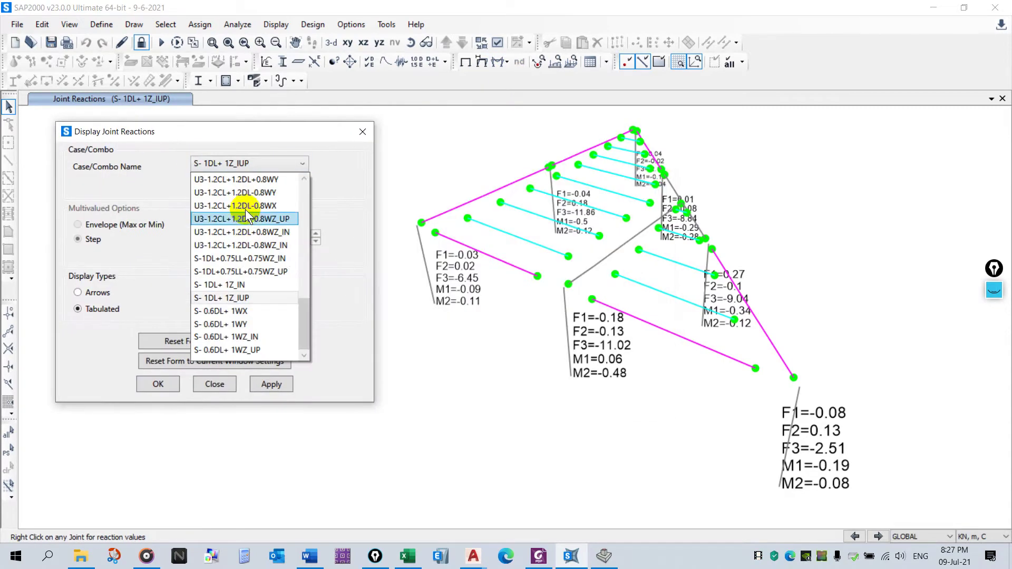
click(252, 311)
click(270, 384)
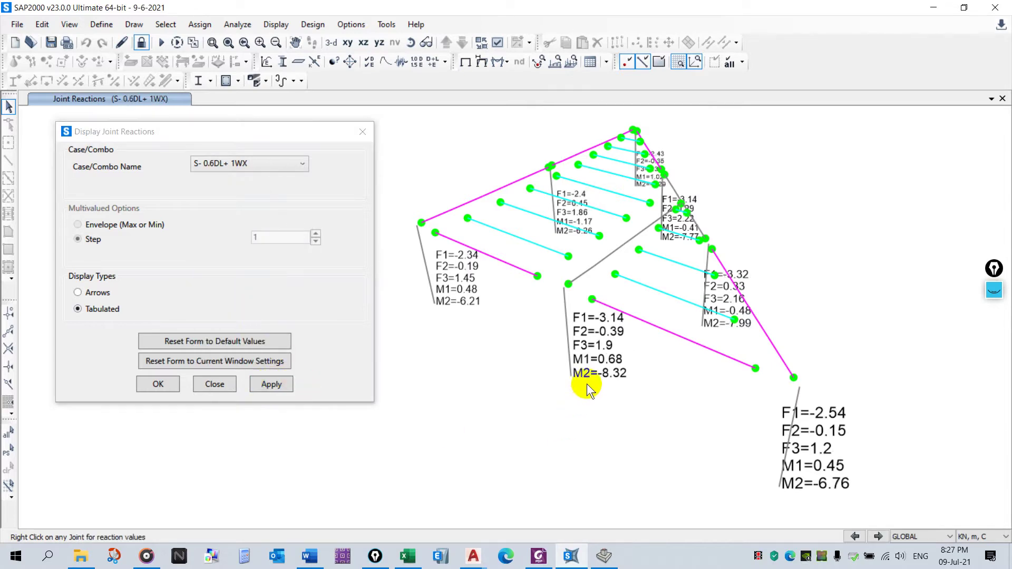
Step: In Column Base Design, set P to 2 kN and Hx to -3.2 kN for load case S6-0.6DL+ 1W X, checking the SAP2000 reactions
click(604, 556)
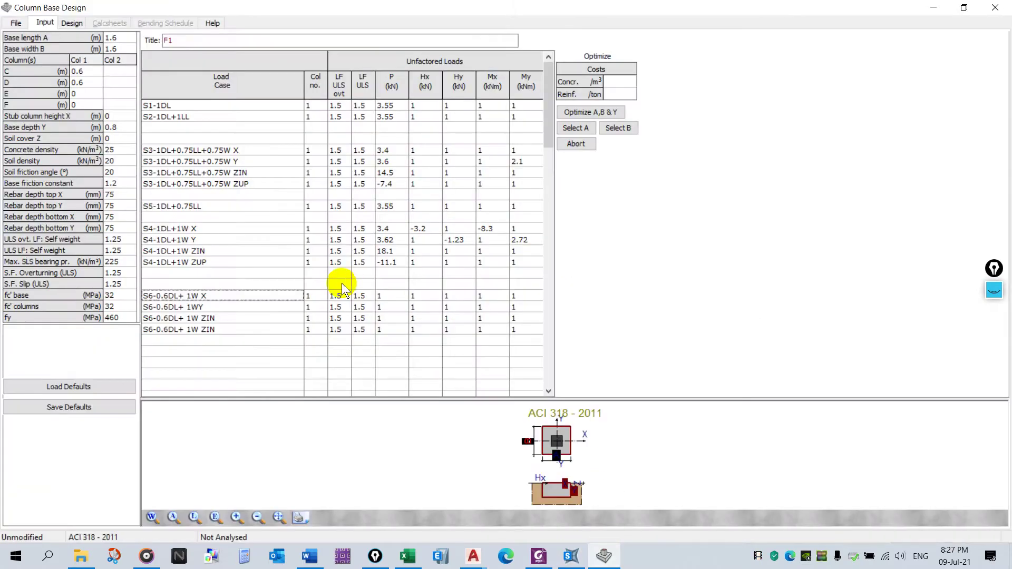
click(390, 296)
text(2)
click(452, 295)
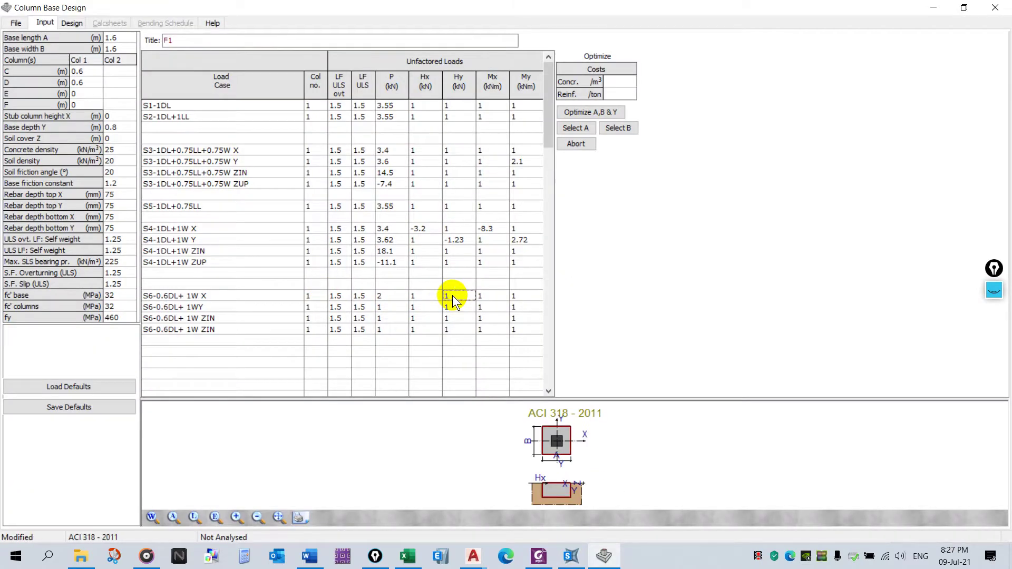
click(571, 563)
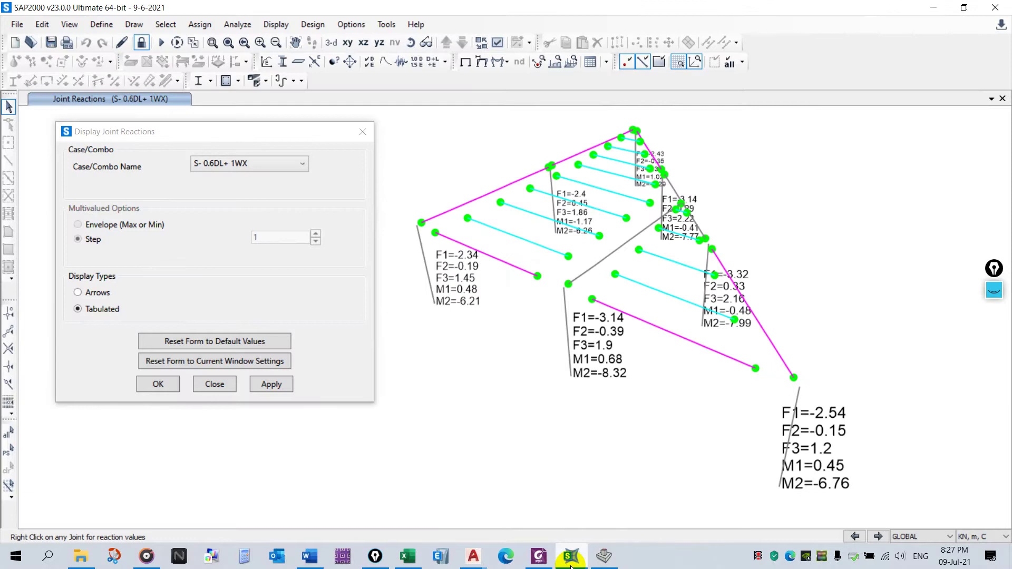
click(604, 556)
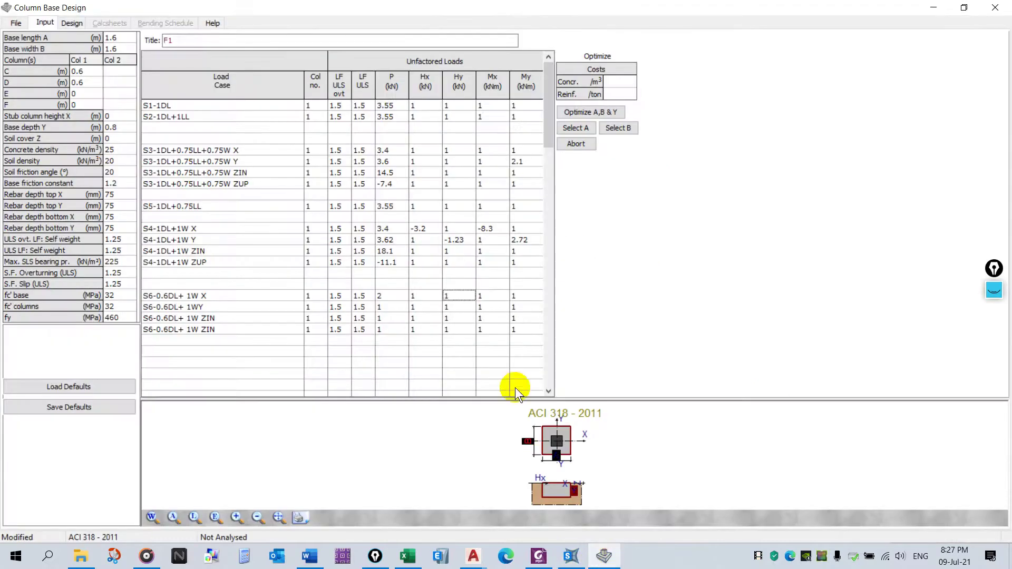
click(427, 293)
text(-3.2)
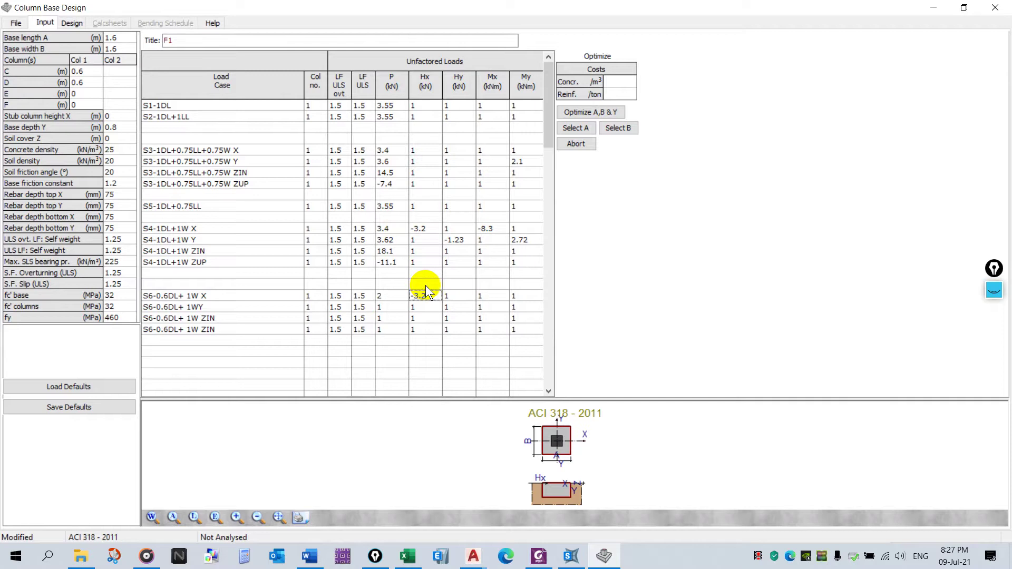
Step: Mark the Hx and Mx entries of load cases S4-1DL+1W X and S6-0.6DL+ 1W X with on-screen annotations, and clear the markings
click(996, 284)
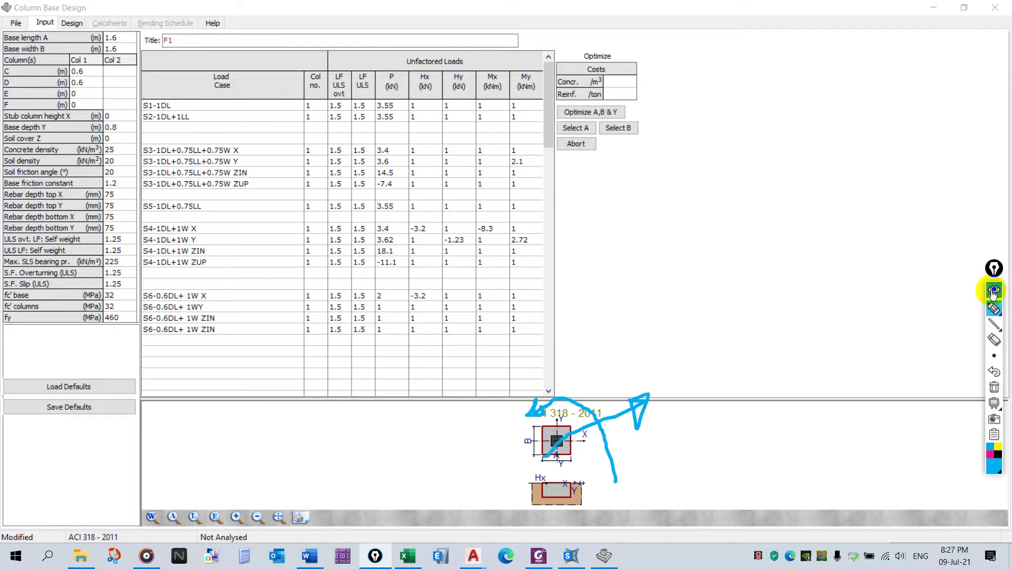
click(994, 400)
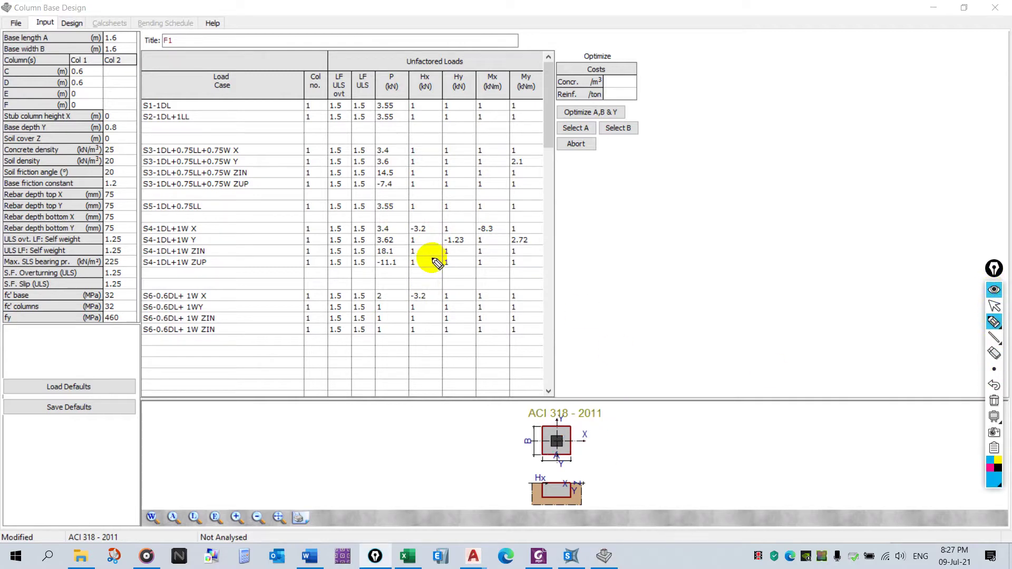
mouse_move(206, 229)
mouse_down()
mouse_move(394, 205)
mouse_move(420, 216)
mouse_up()
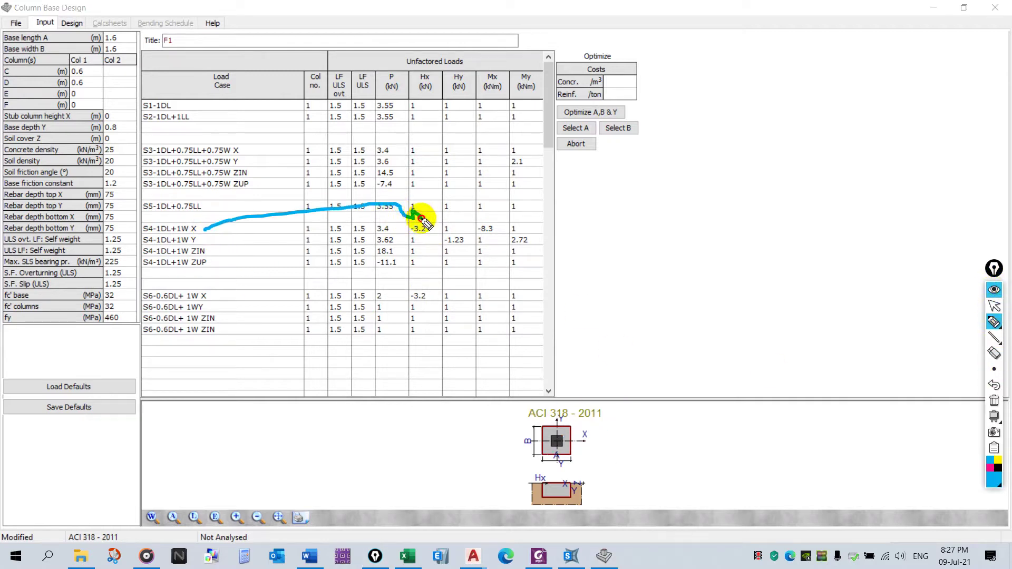
drag(492, 82, 500, 224)
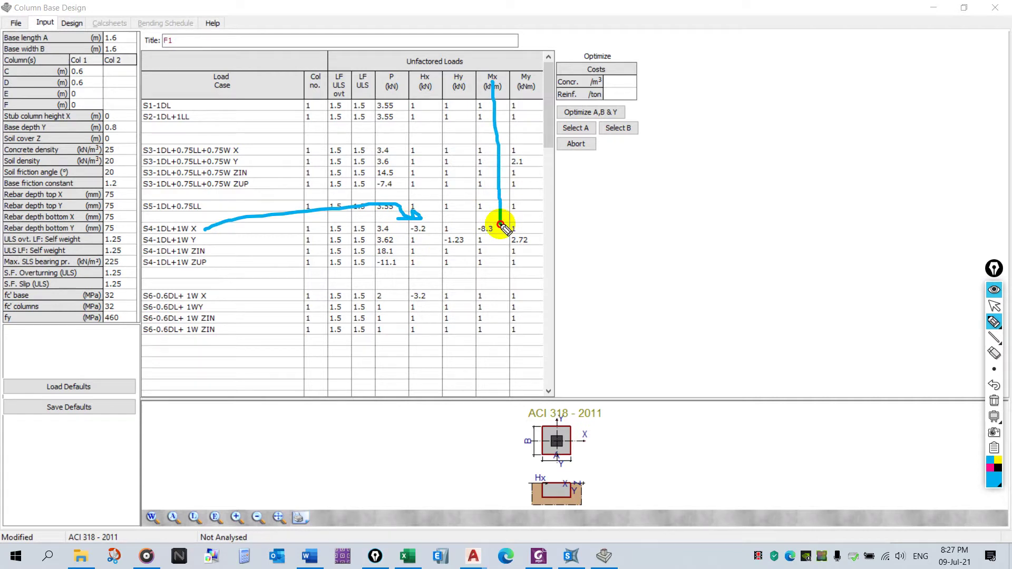
mouse_move(217, 295)
mouse_down()
mouse_move(277, 272)
mouse_move(366, 273)
mouse_move(410, 287)
mouse_up()
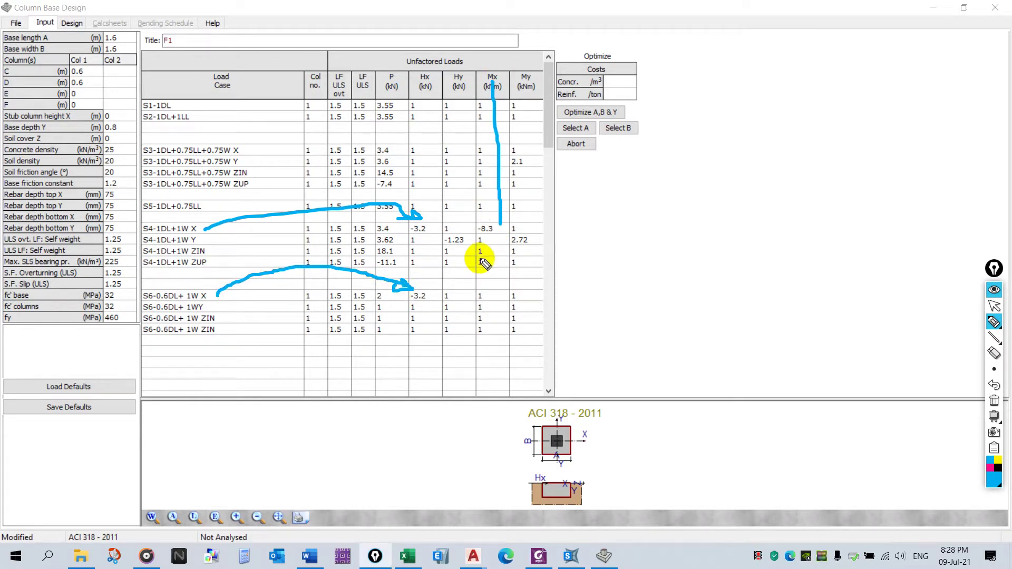
mouse_move(482, 285)
mouse_down()
mouse_move(483, 296)
mouse_move(476, 283)
mouse_move(489, 284)
mouse_up()
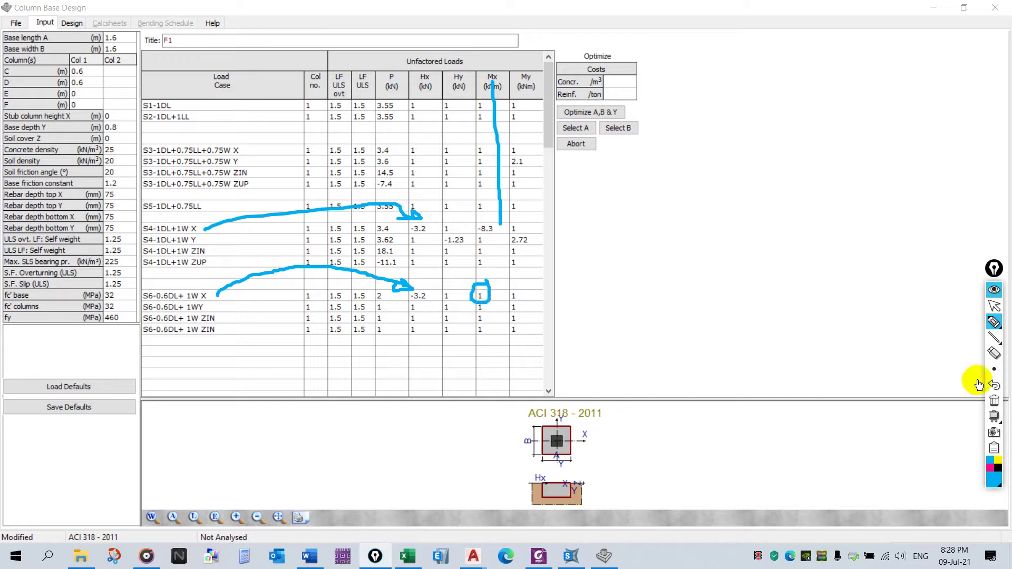
click(994, 401)
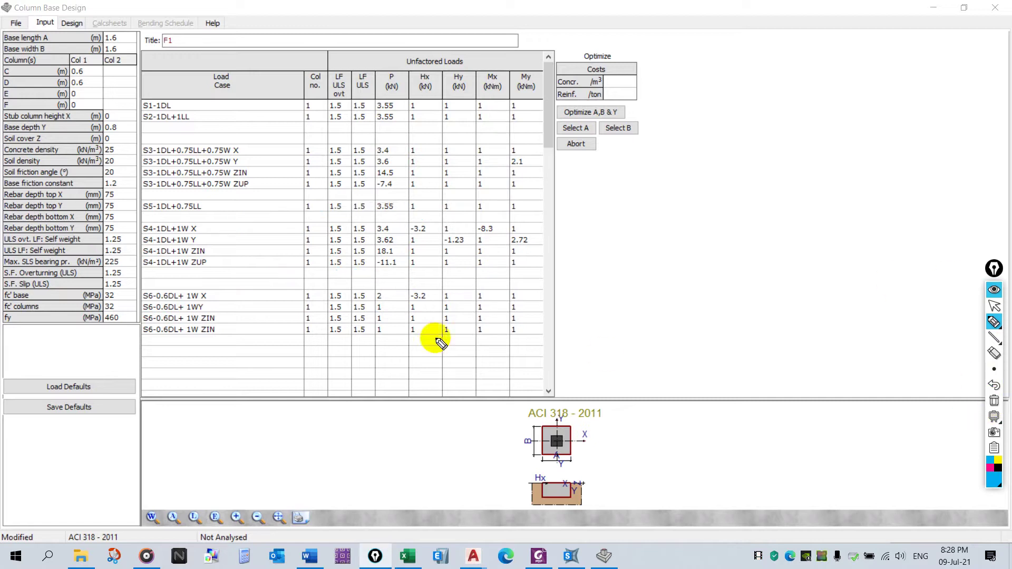
click(994, 289)
Step: Check the SAP2000 joint reactions and set Mx to -8.4 kNm for load case S6-0.6DL+ 1W X in Column Base Design
click(607, 558)
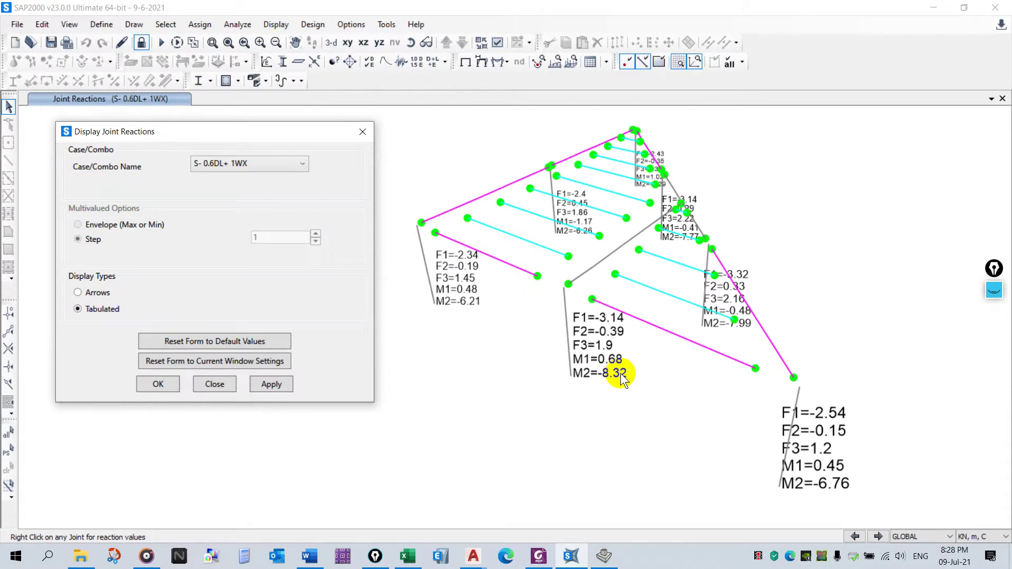
click(605, 557)
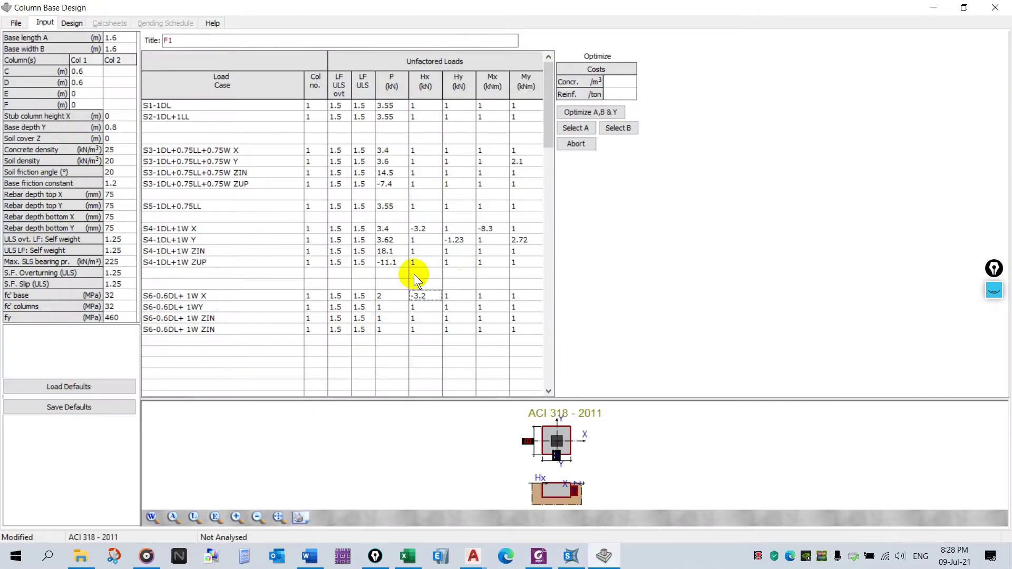
click(496, 296)
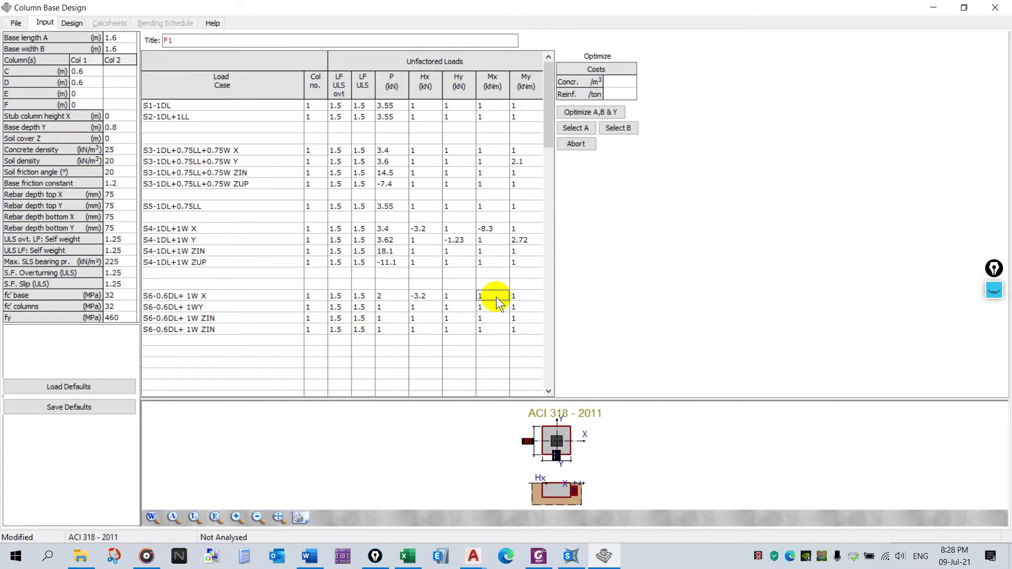
text(-8.4)
key(Return)
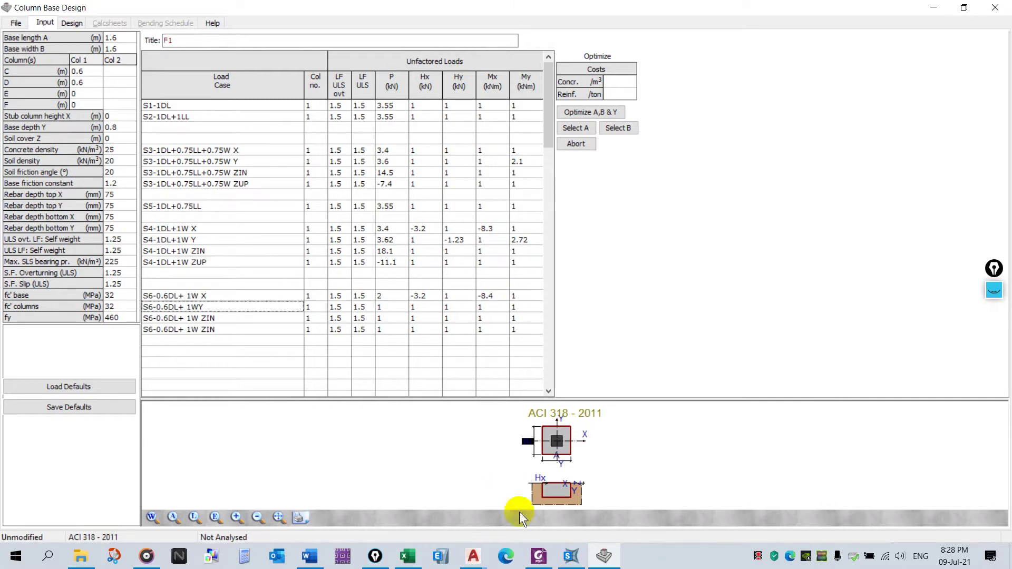
Step: Switch to SAP2000 and display the tabulated joint reactions for combination S- 0.6DL+ 1WY
click(571, 556)
click(261, 163)
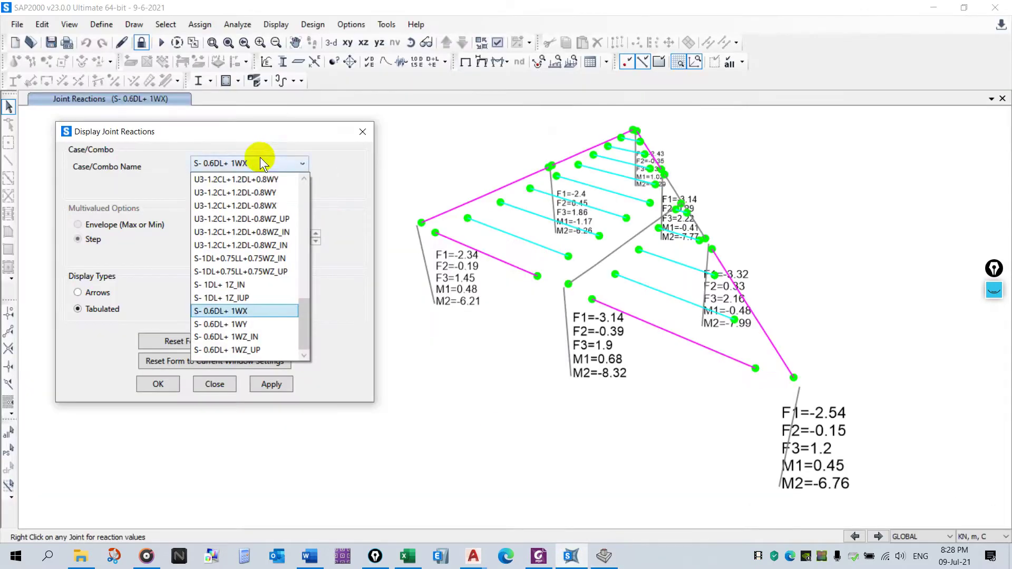
click(253, 323)
click(271, 385)
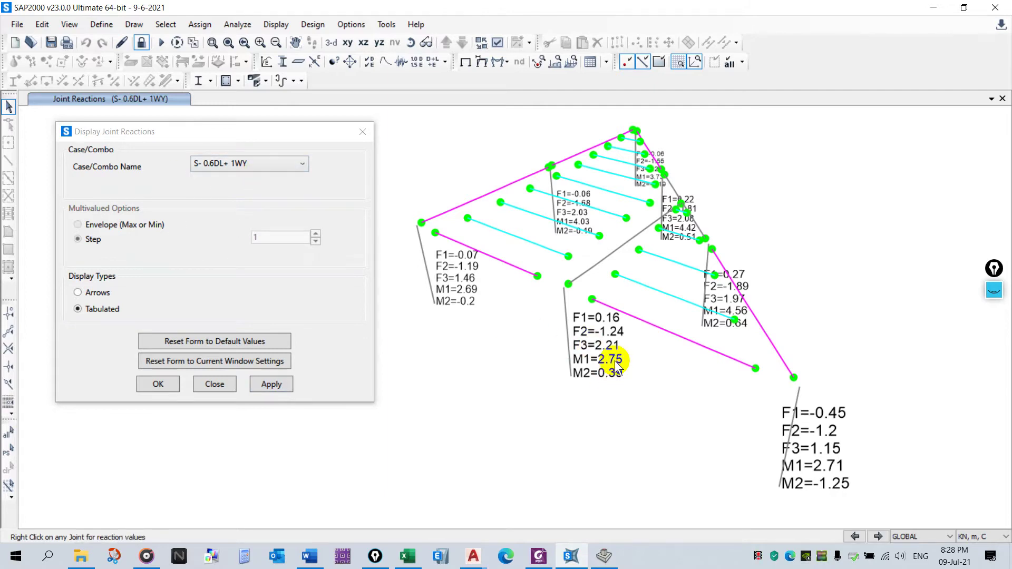
Step: In Column Base Design, set P to 2.2 kN and Hy to -1.3 kN for load case S6-0.6DL+ 1WY, checking the SAP2000 reactions
click(604, 555)
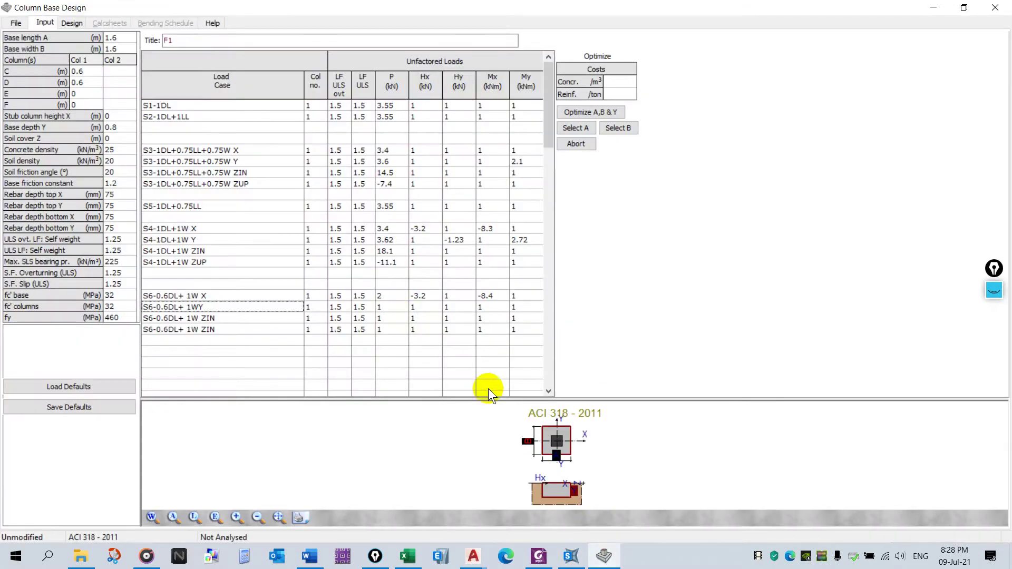
click(381, 307)
text(2.2)
key(Return)
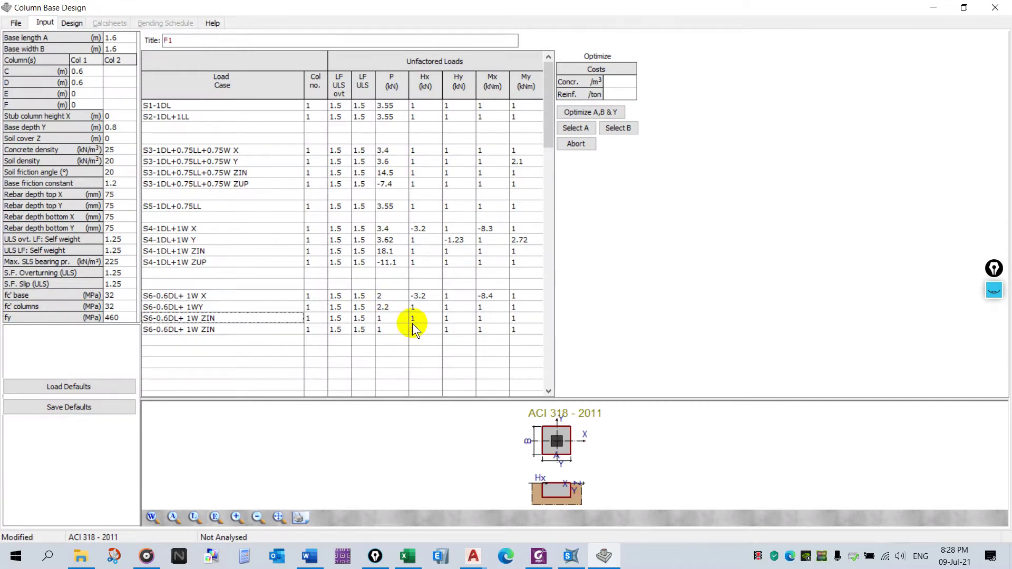
click(572, 556)
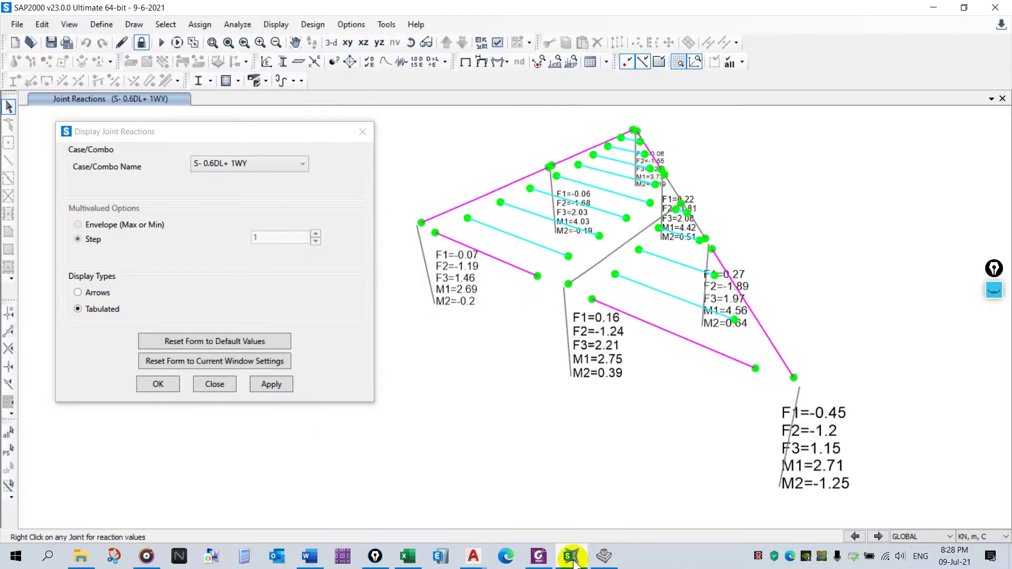
click(603, 553)
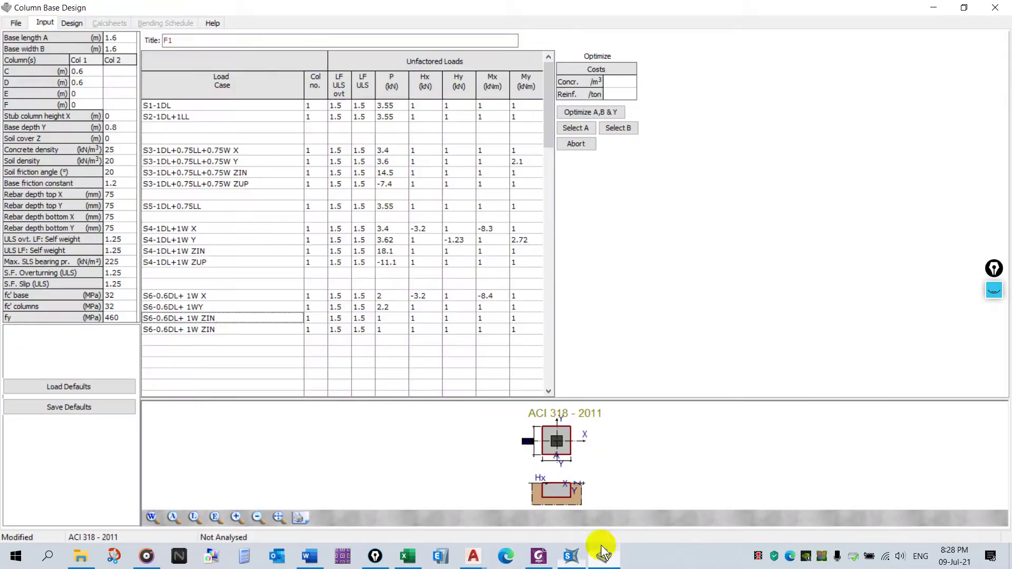
click(457, 305)
text(-1.23)
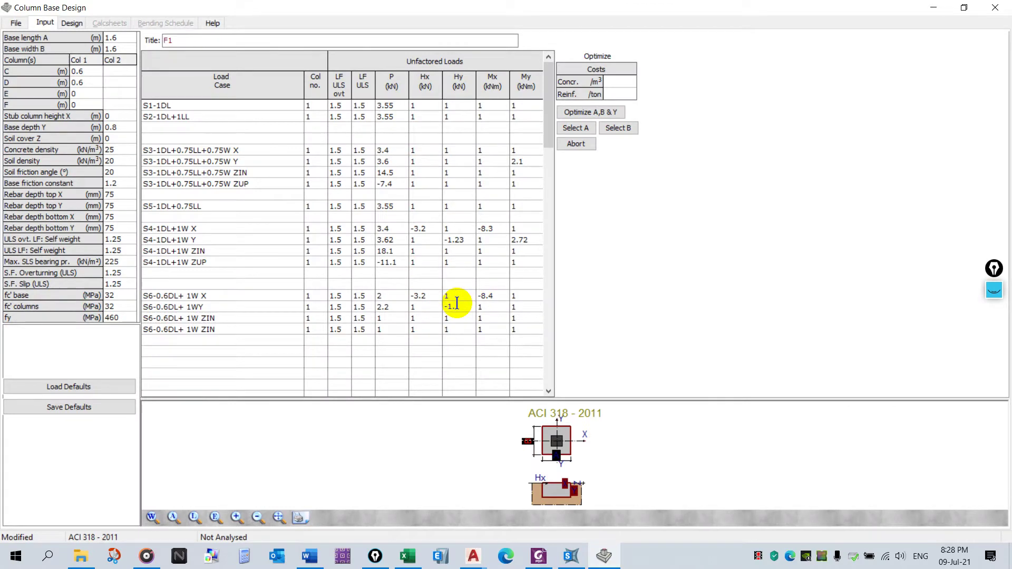
key(Return)
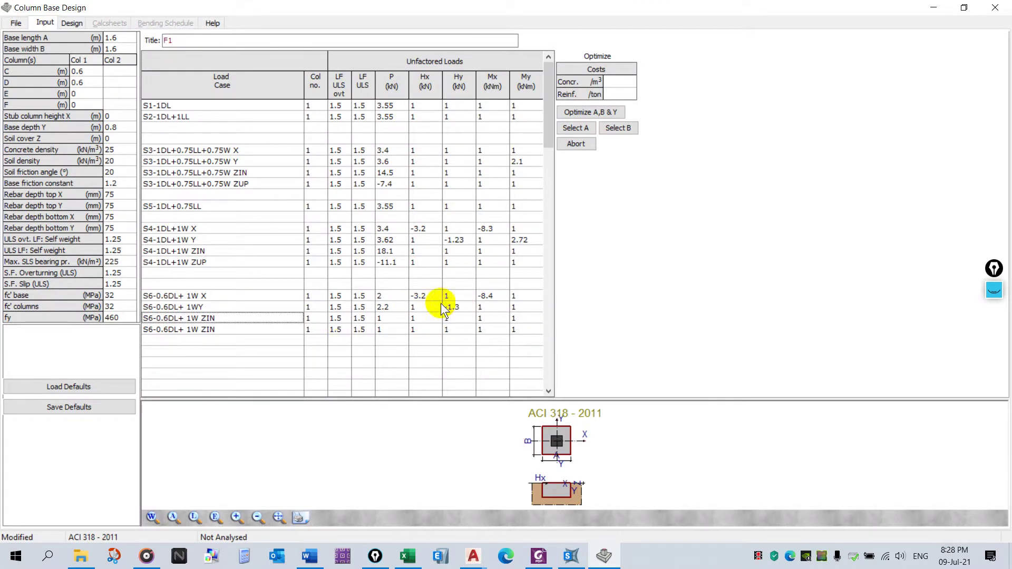
click(458, 307)
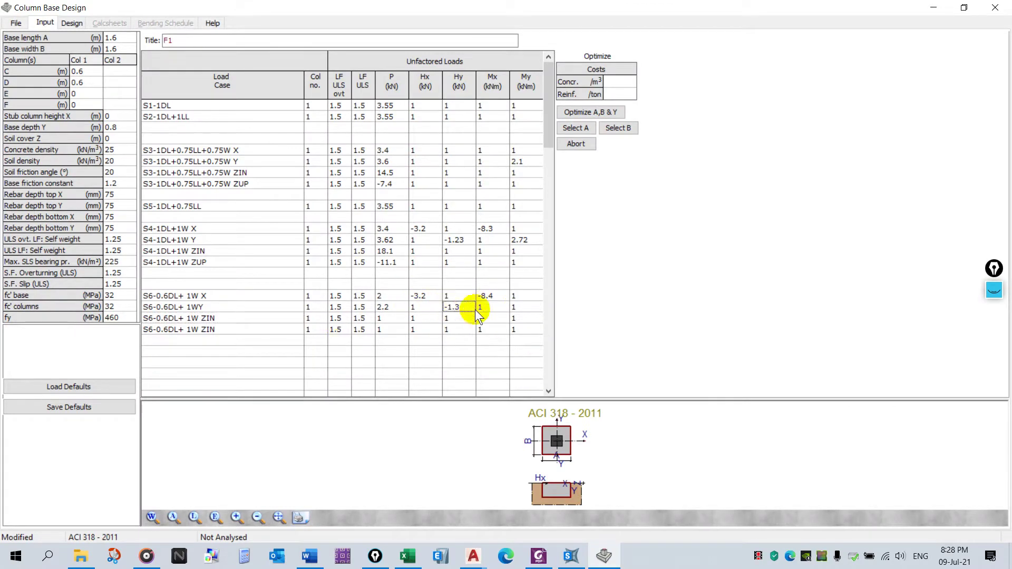
Step: Check the moment reactions in SAP2000 and set My to 2.75 kNm for load case S6-0.6DL+ 1WY in Column Base Design
click(575, 558)
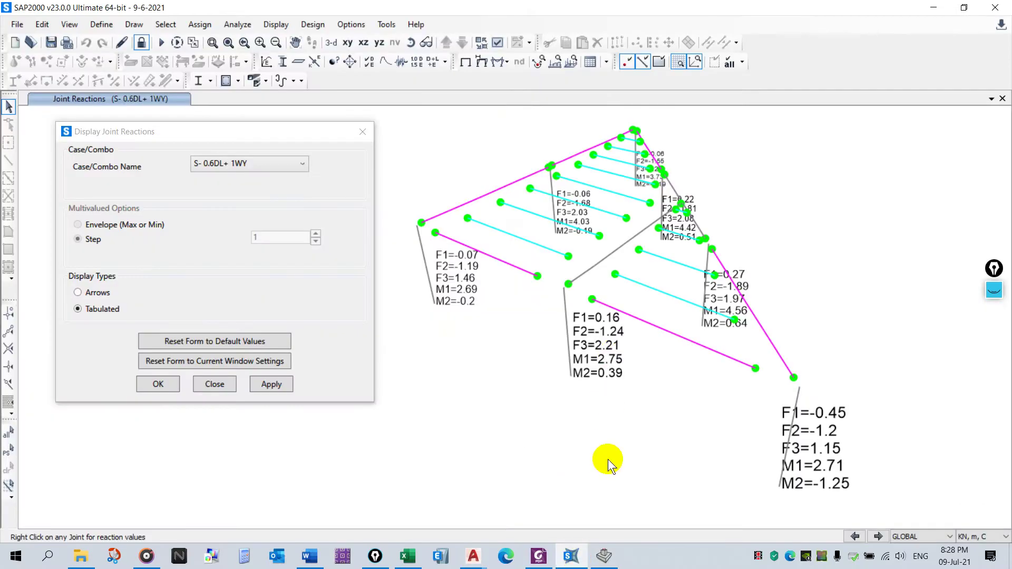
click(604, 556)
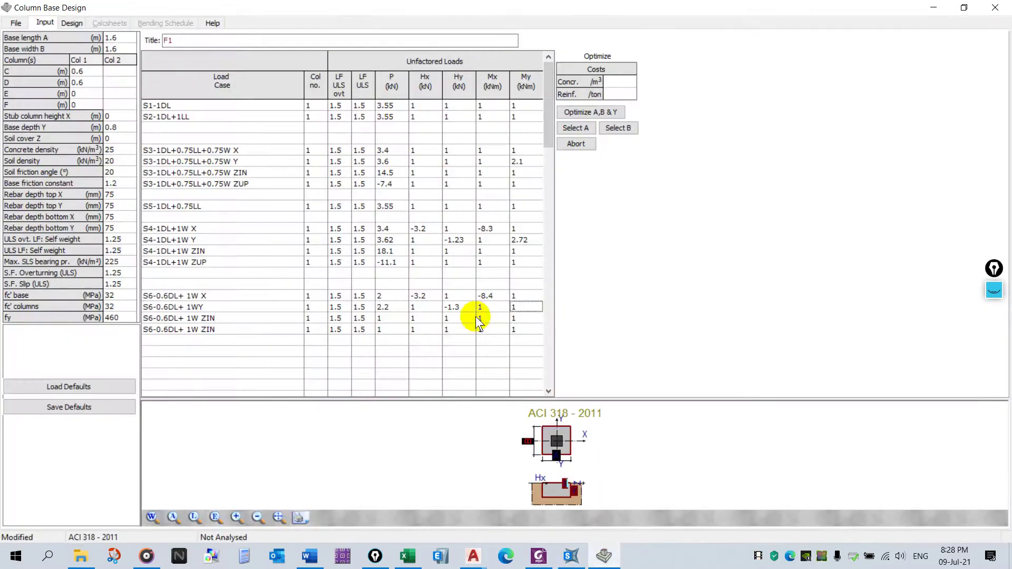
click(522, 308)
text(2.75)
key(Return)
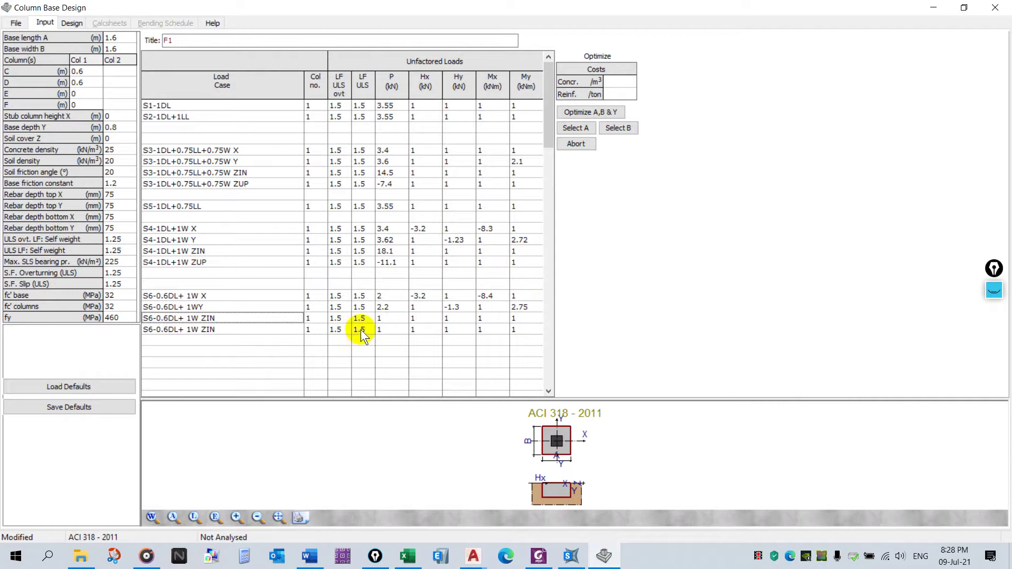
Step: Select the P value of the first S6-0.6DL+ 1W ZIN load case
click(389, 317)
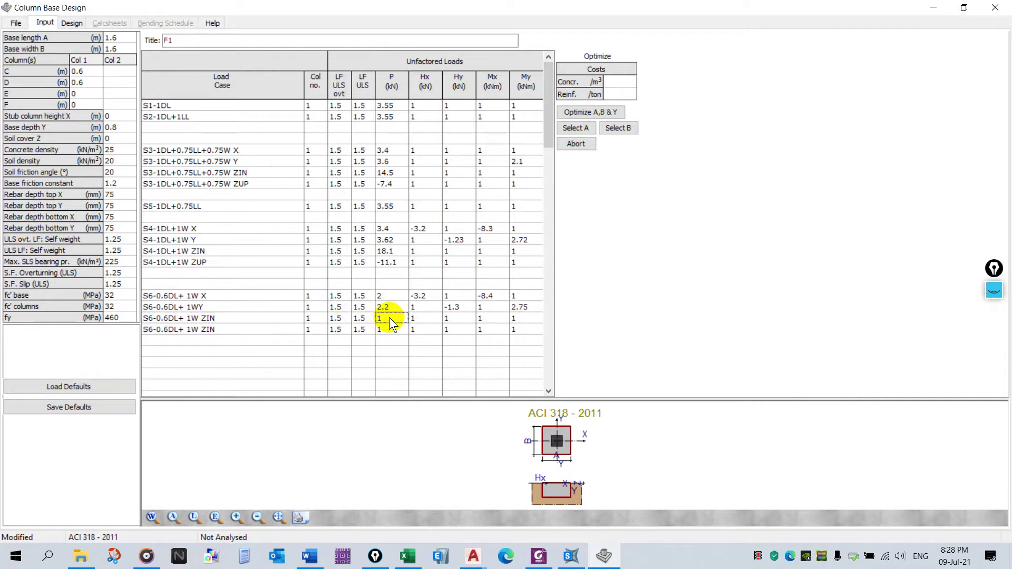